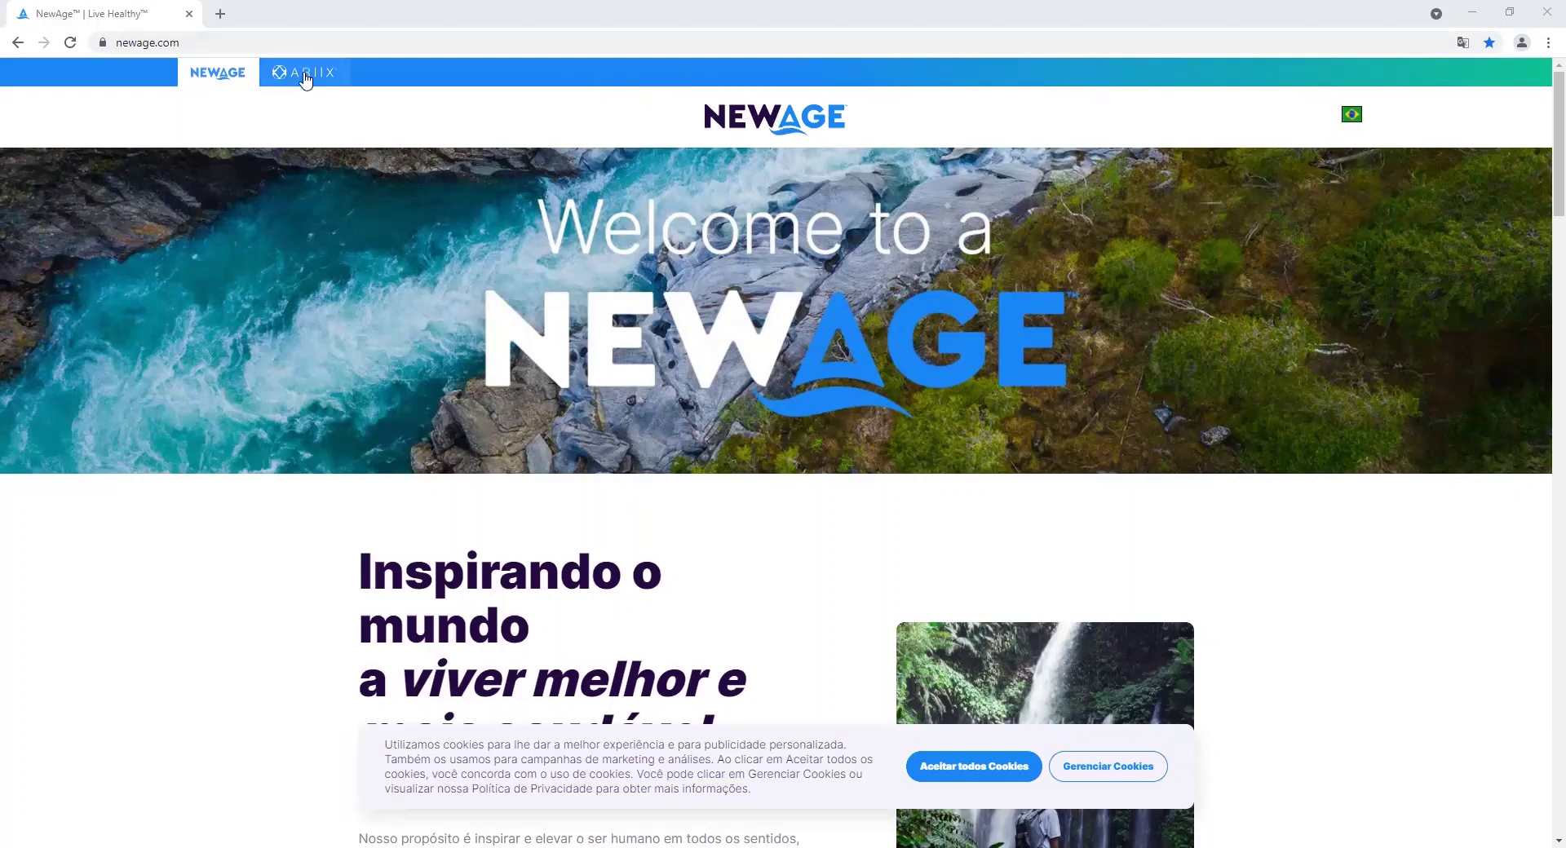
# Open the ARIIX shop, accept all cookies, try the consultant ID and password, then dismiss the rejected login.
pyautogui.click(304, 75)
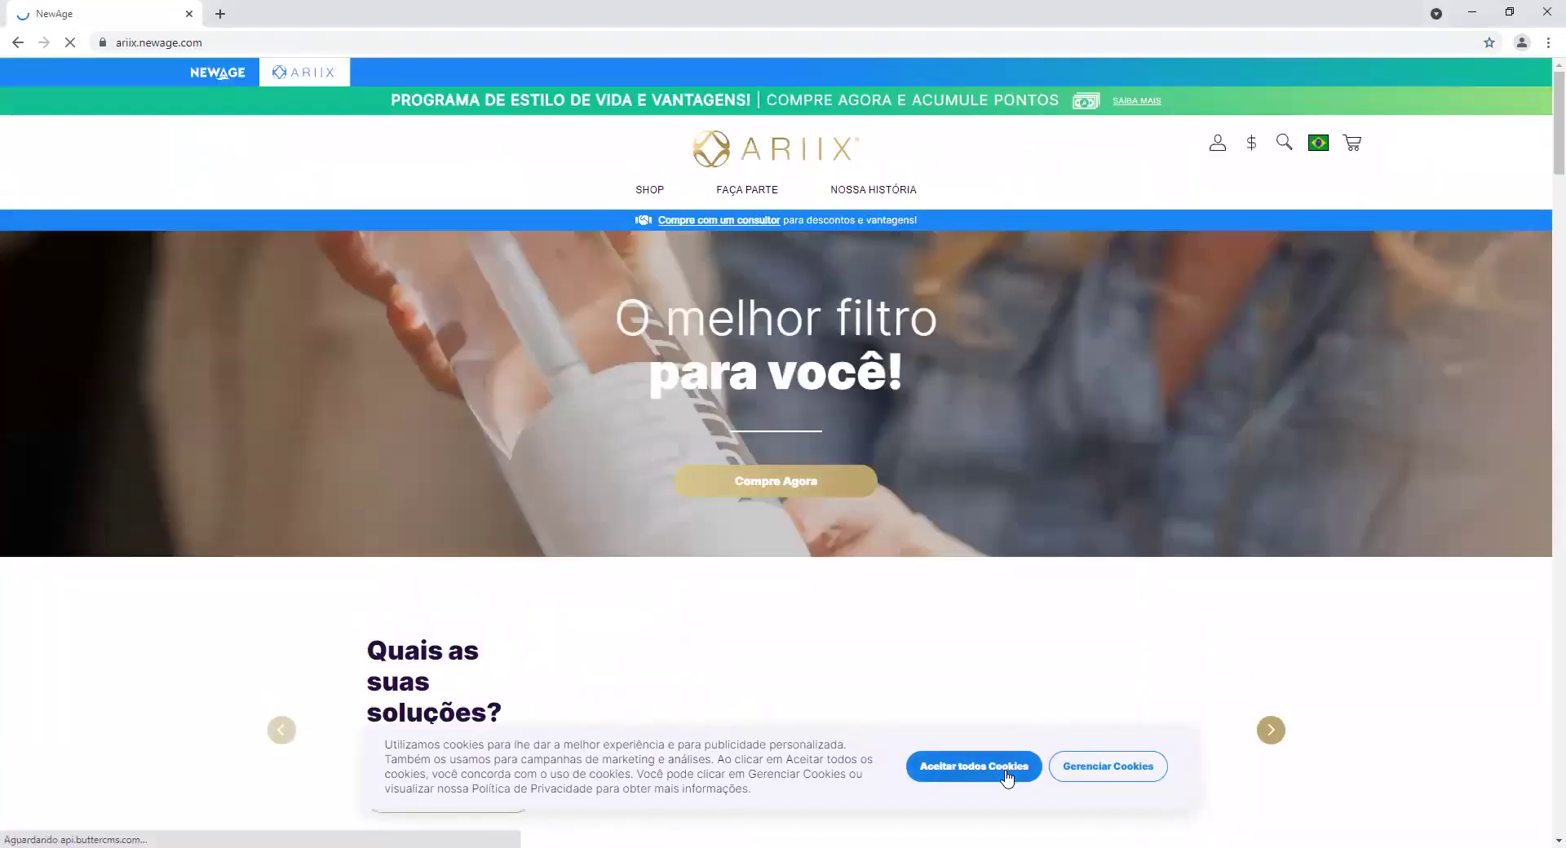
pyautogui.click(1008, 775)
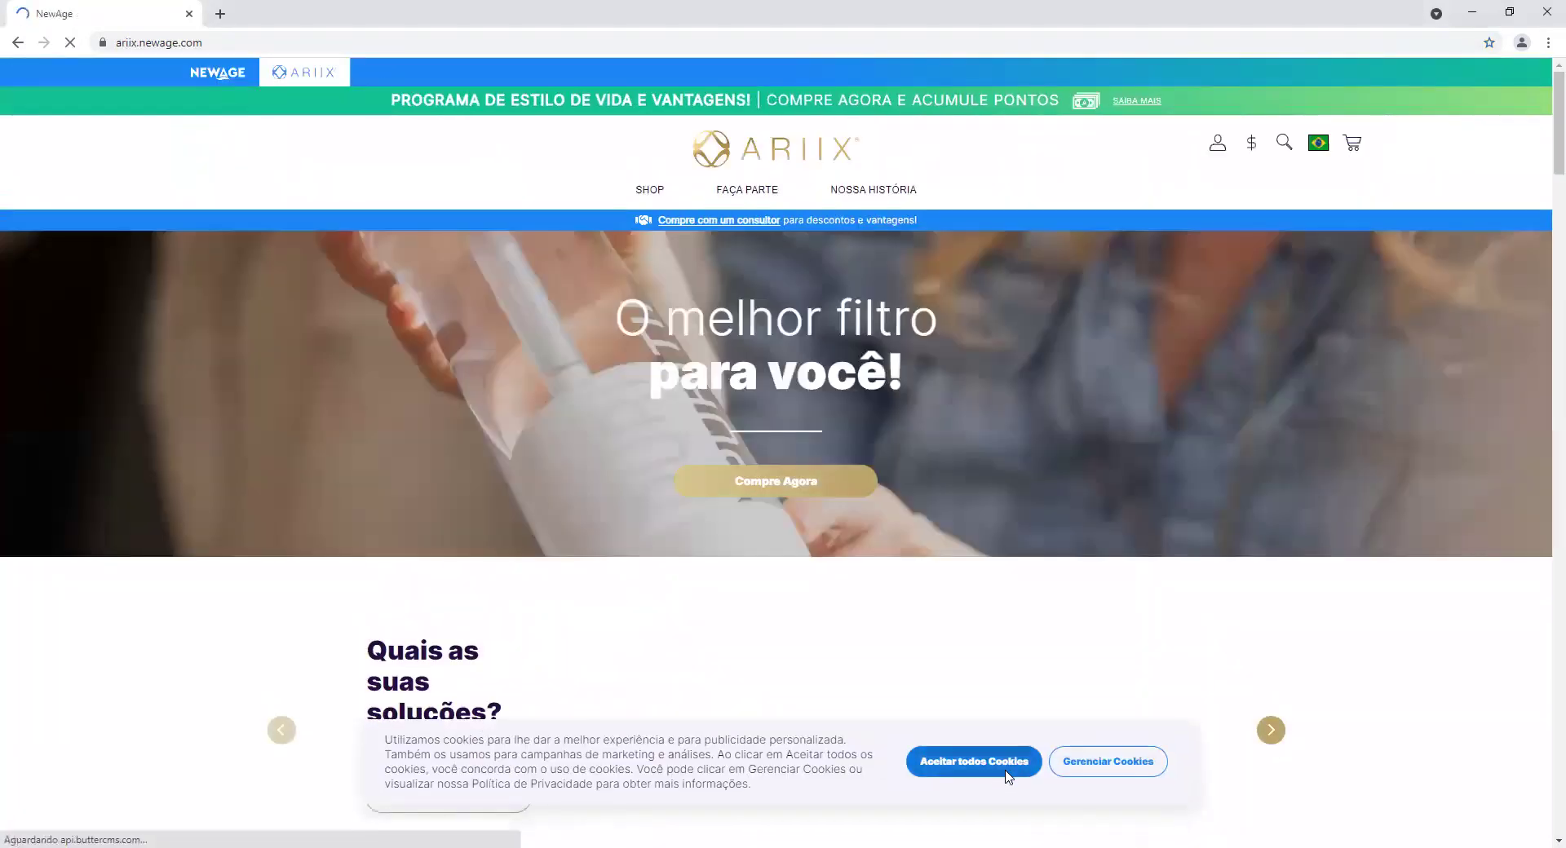
pyautogui.click(1216, 149)
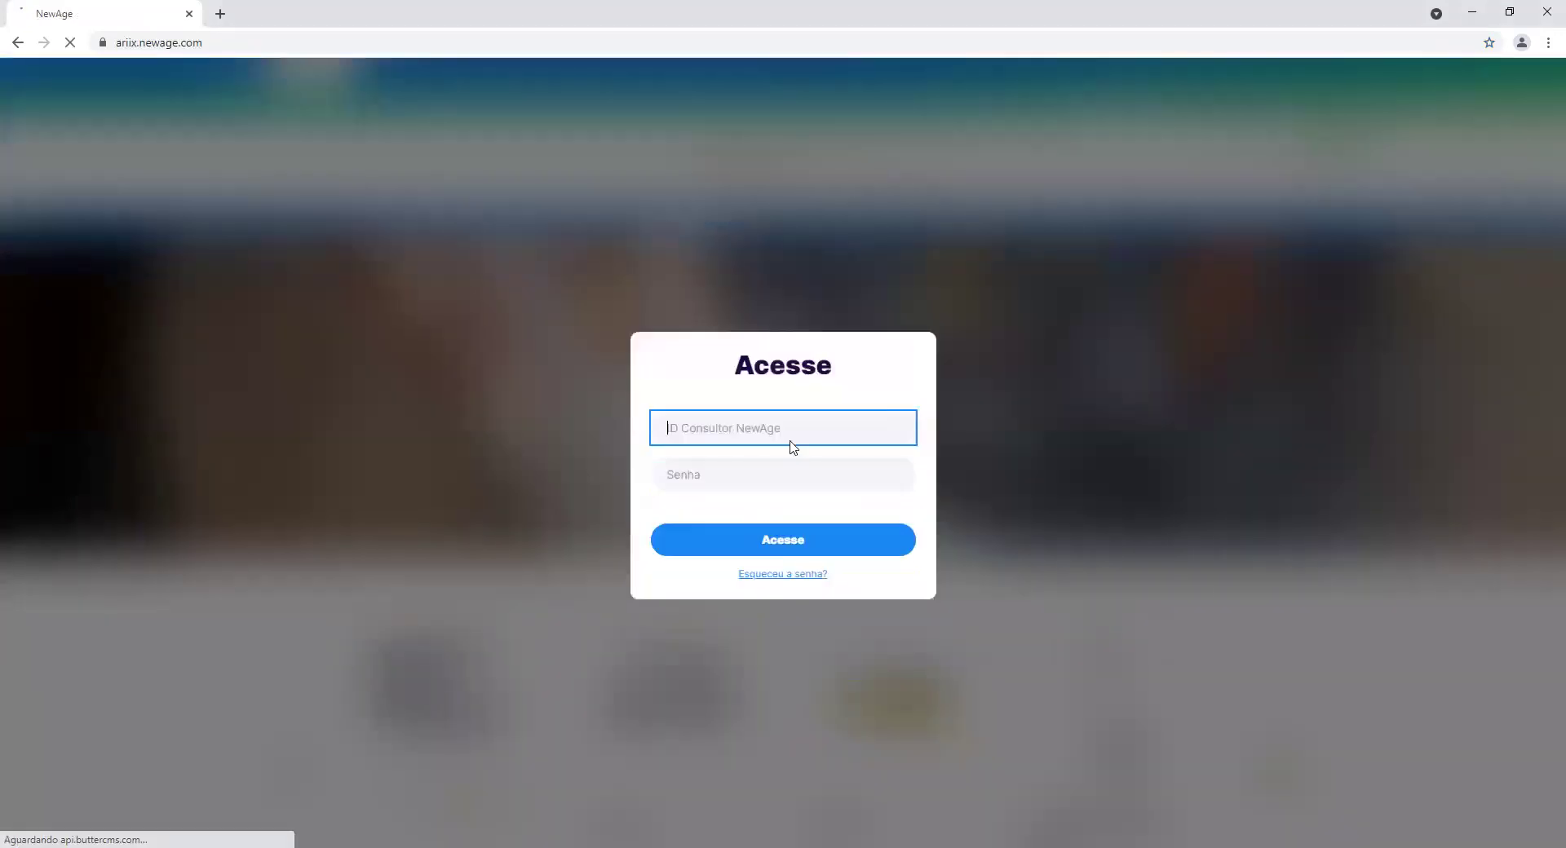
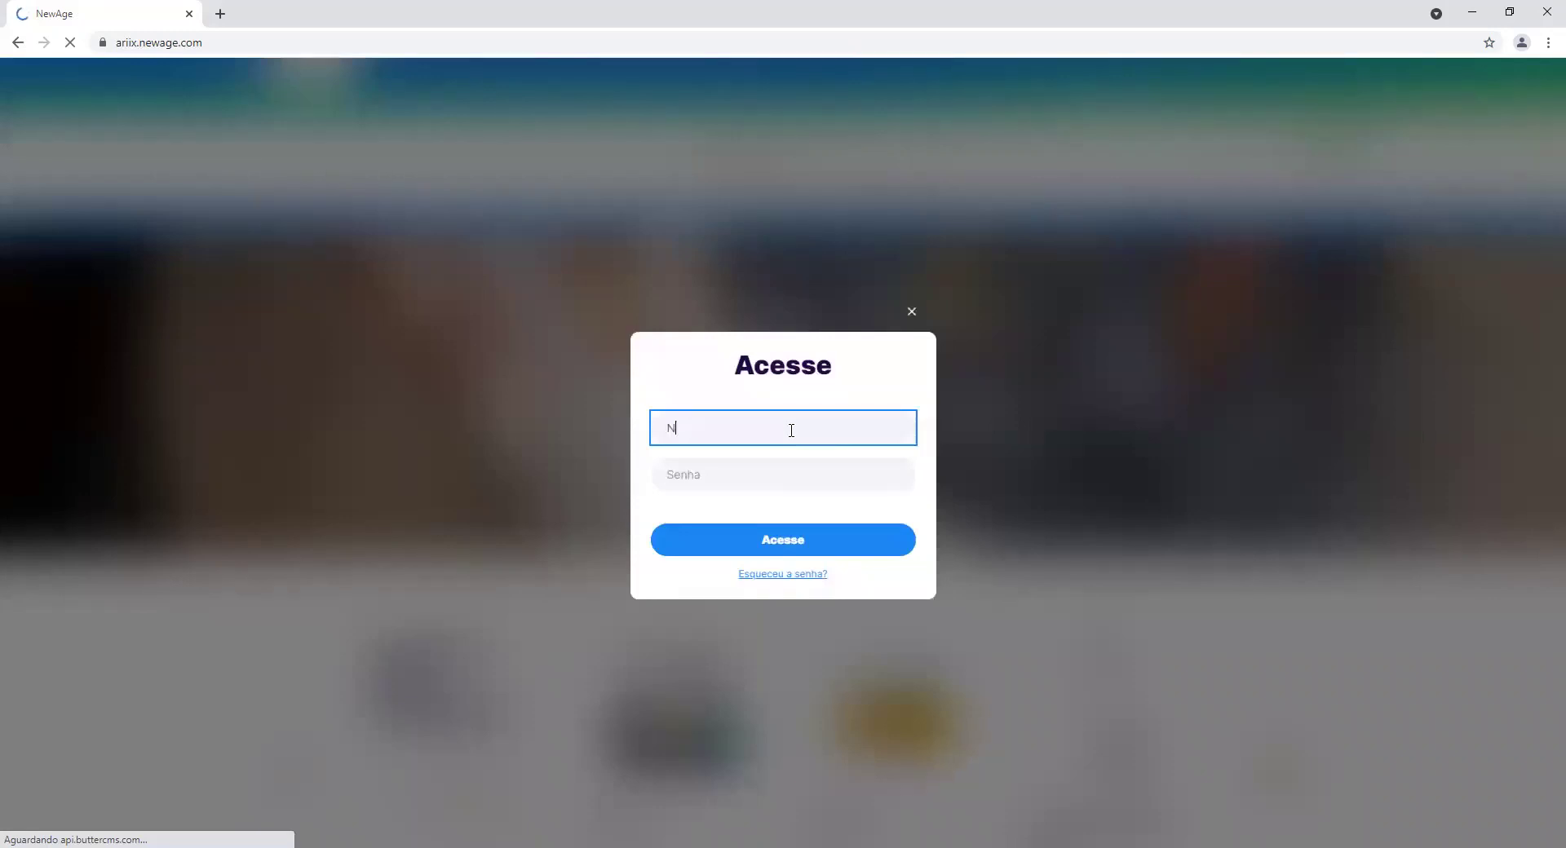
pyautogui.click(730, 469)
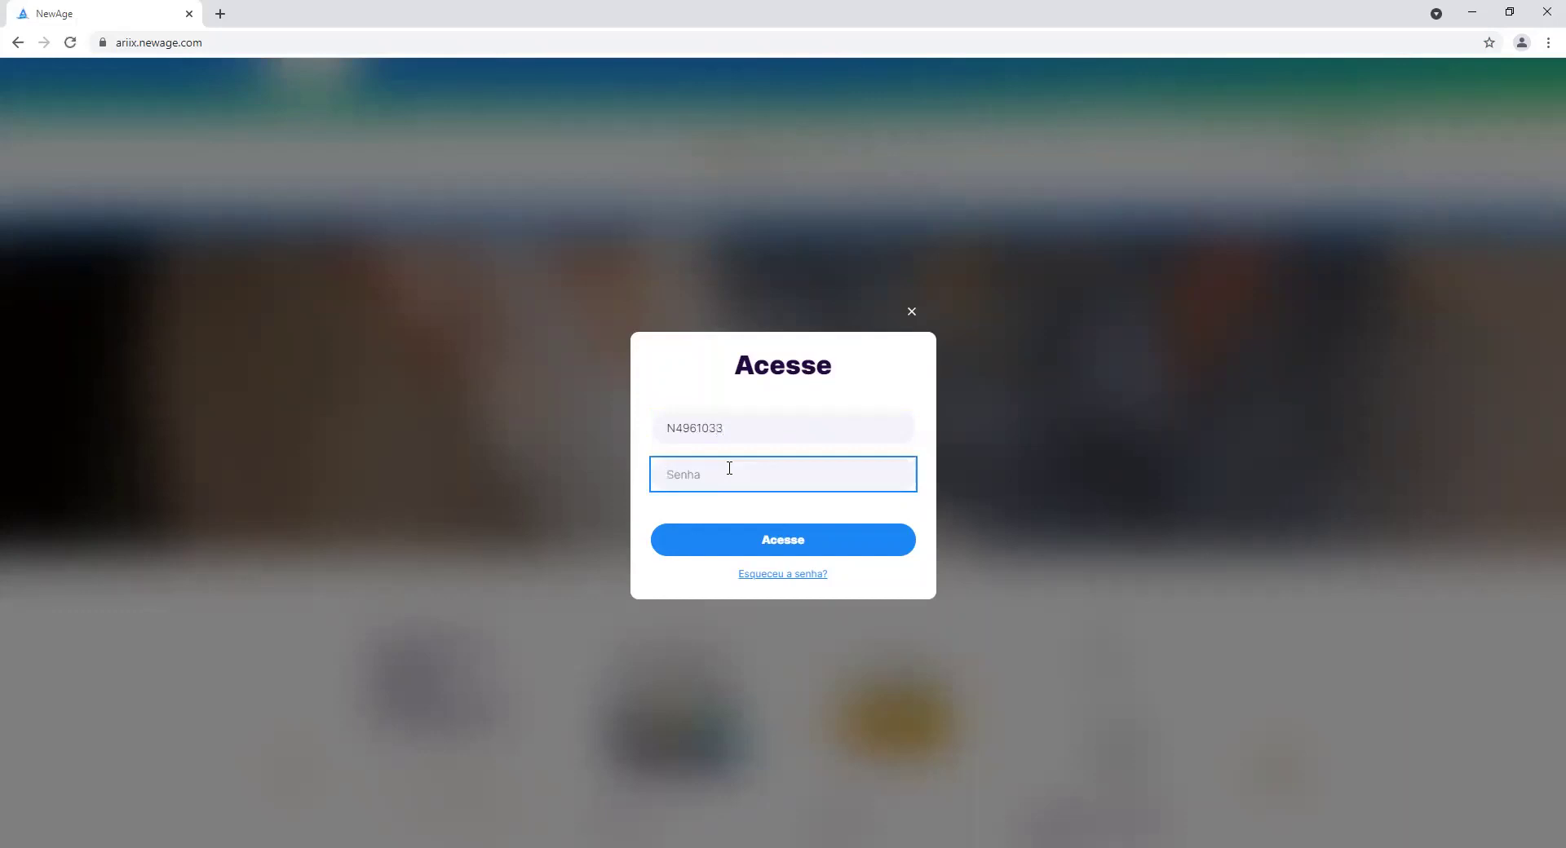
pyautogui.write('•••••••••')
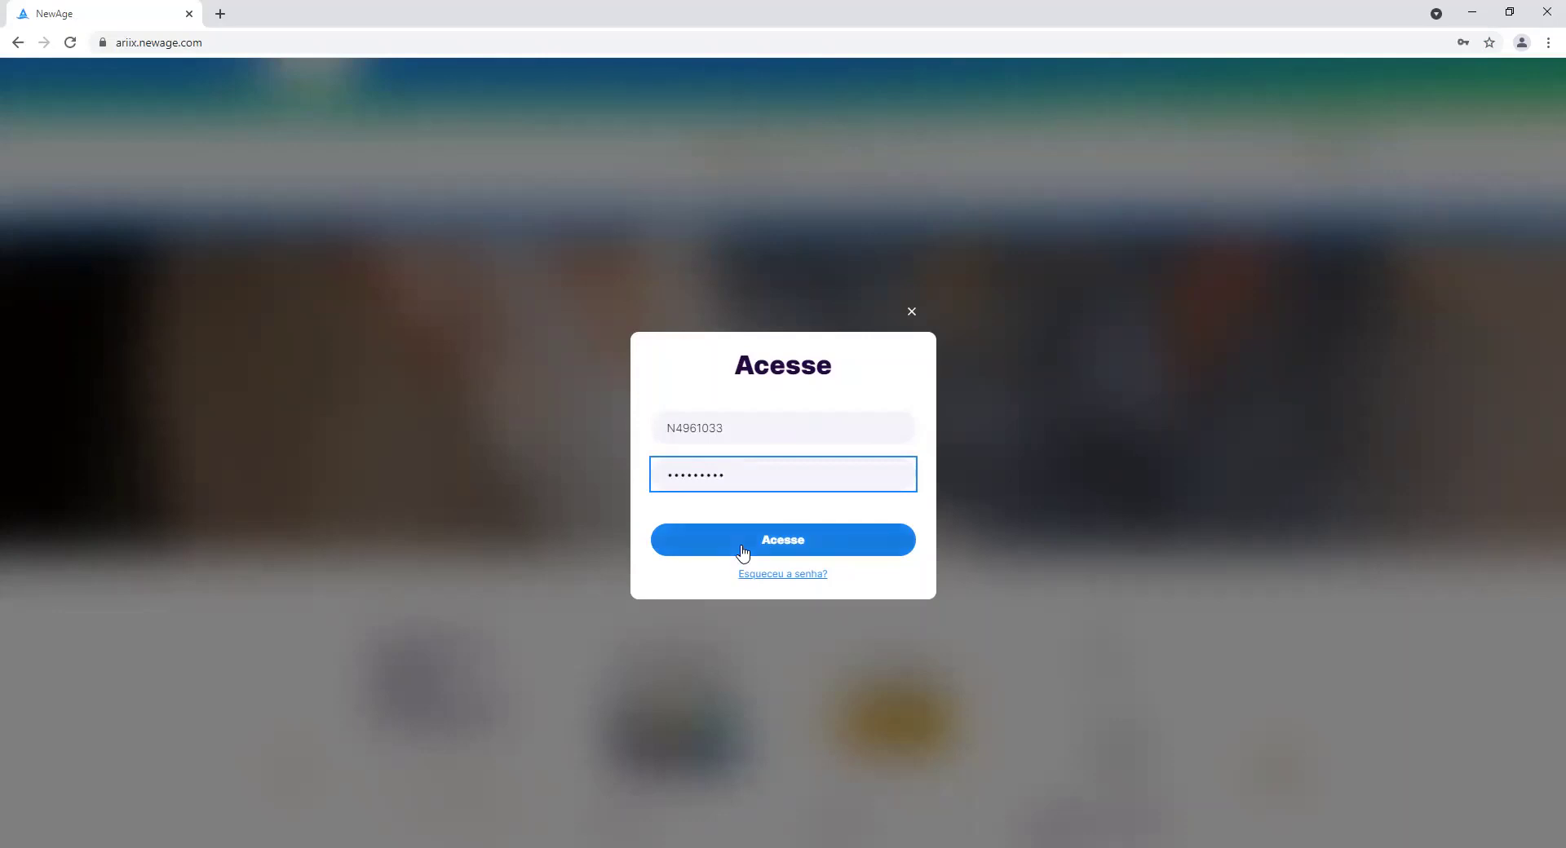
pyautogui.click(743, 550)
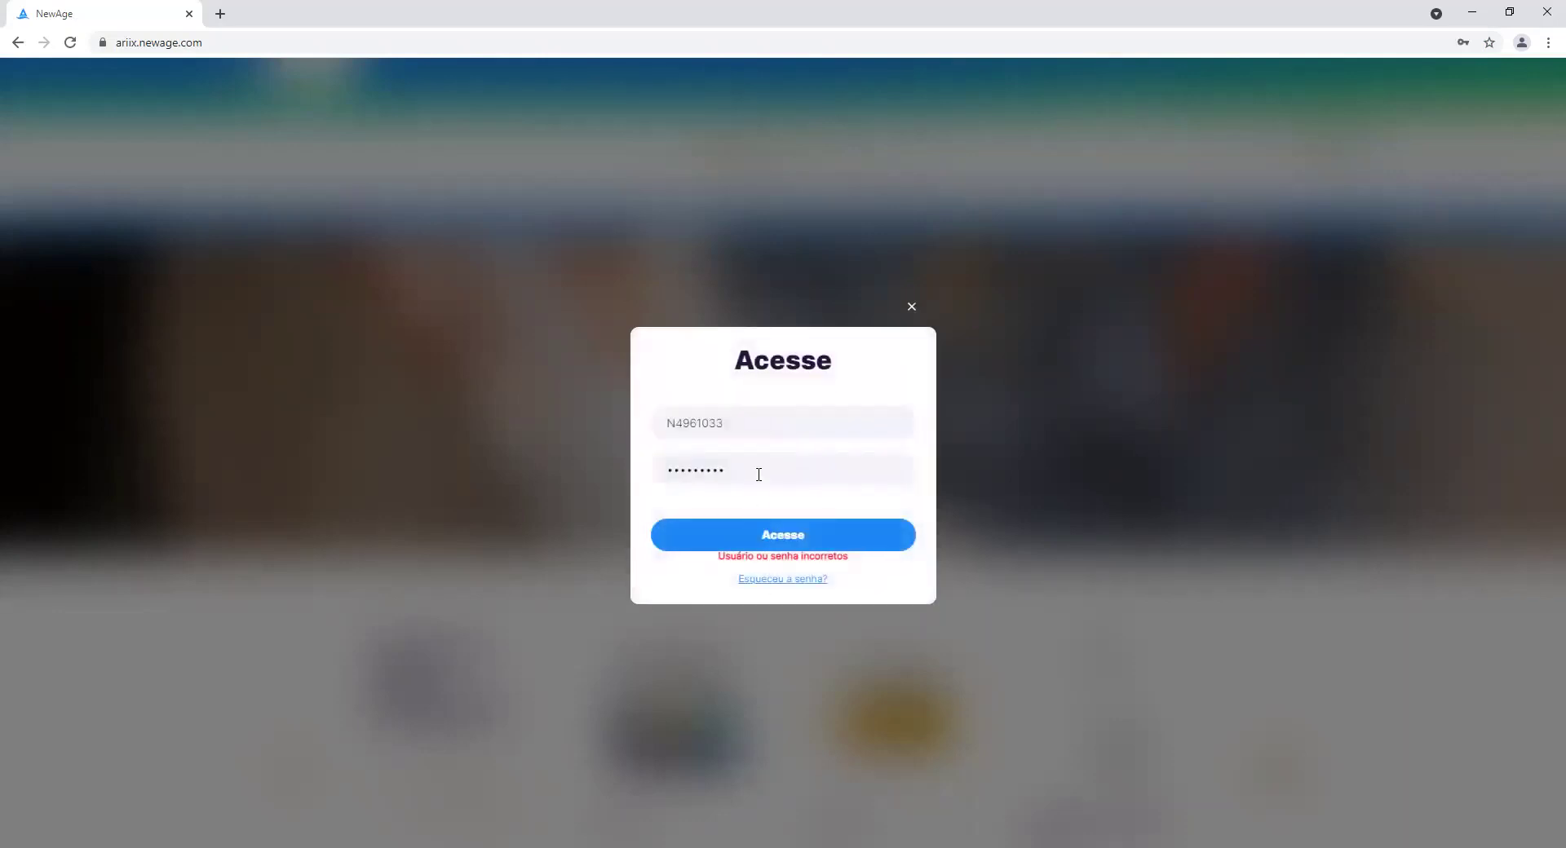
pyautogui.doubleClick(758, 473)
pyautogui.click(430, 509)
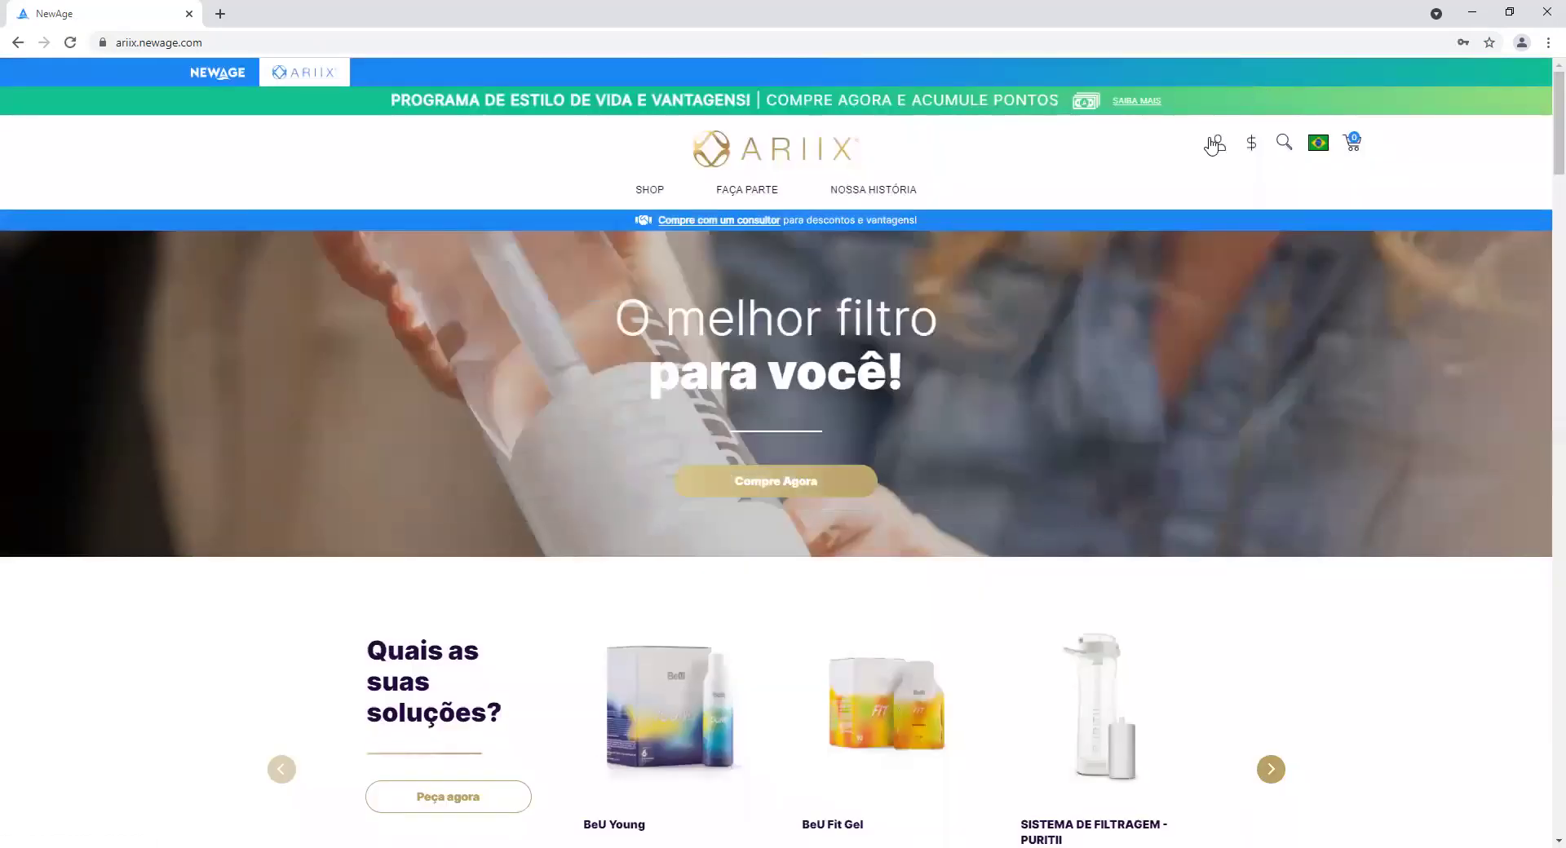
# Sign in again with the consultant ID, correcting a typo, and the account password.
pyautogui.click(1213, 145)
pyautogui.click(750, 431)
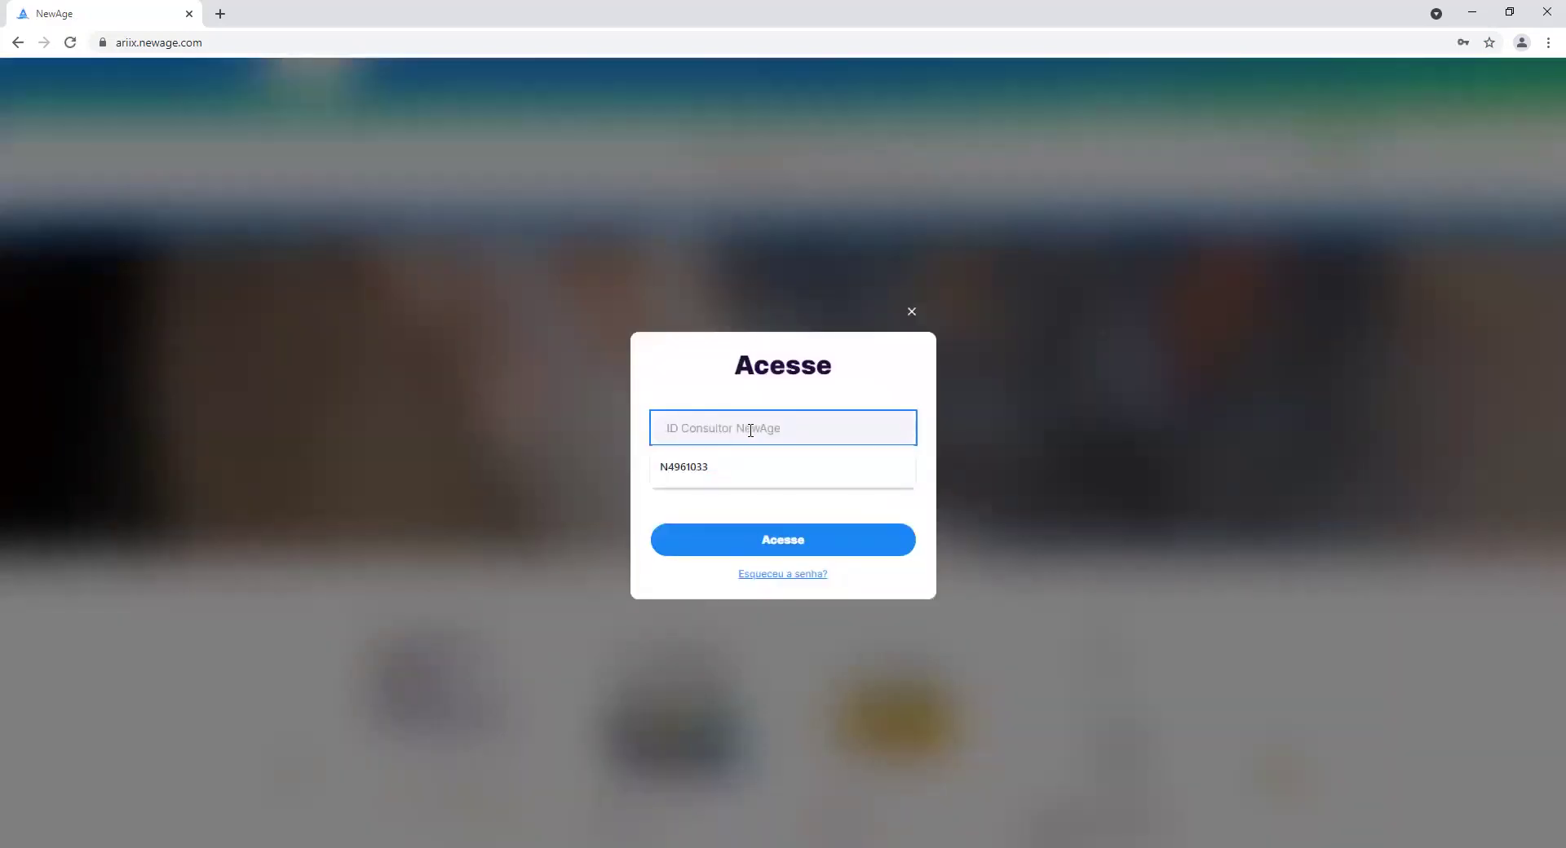
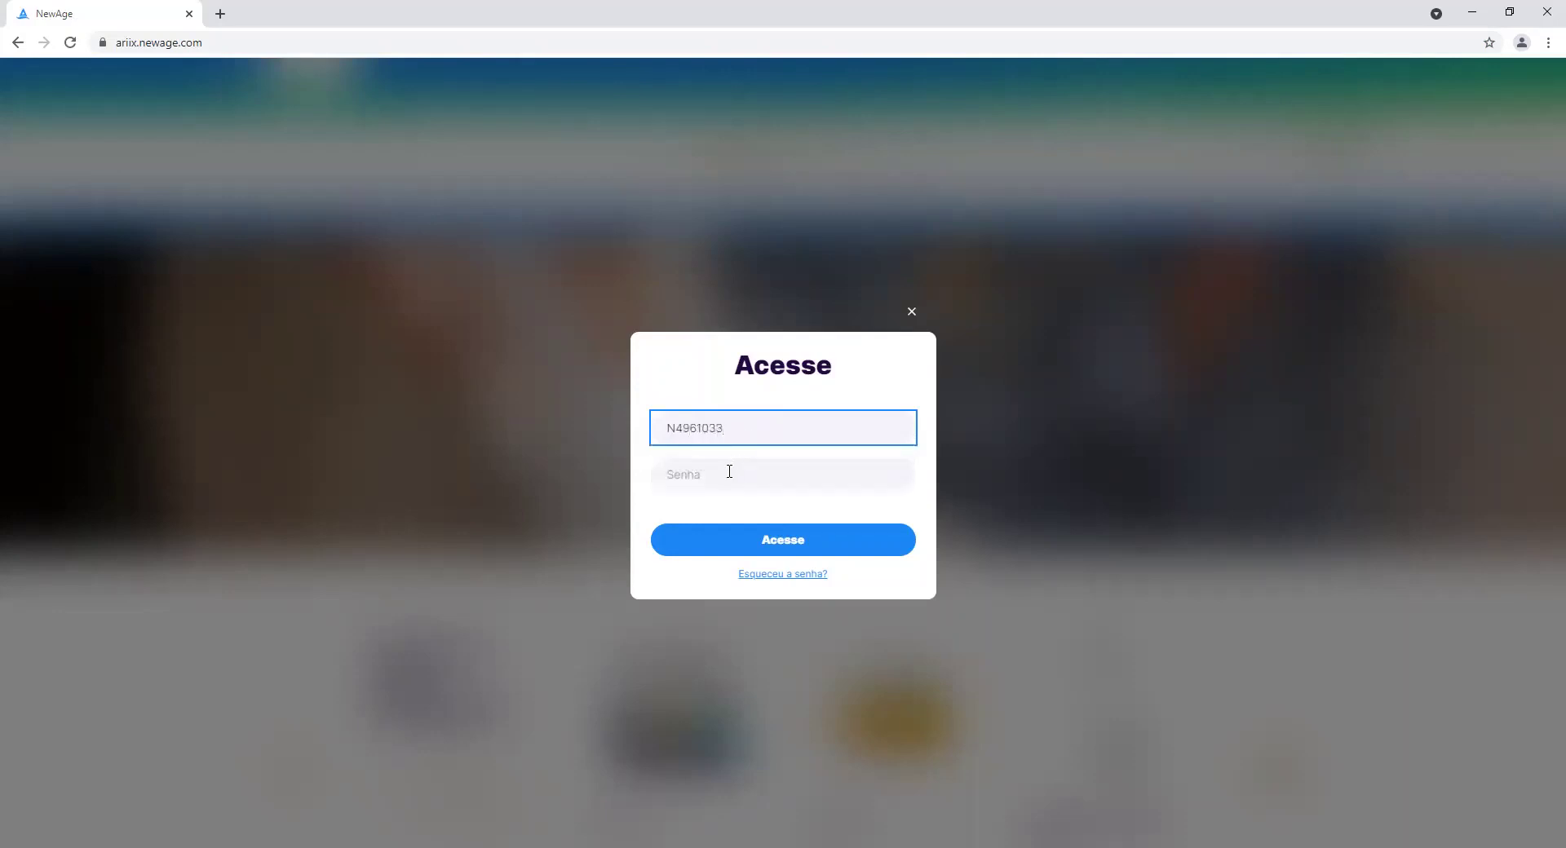
pyautogui.click(729, 471)
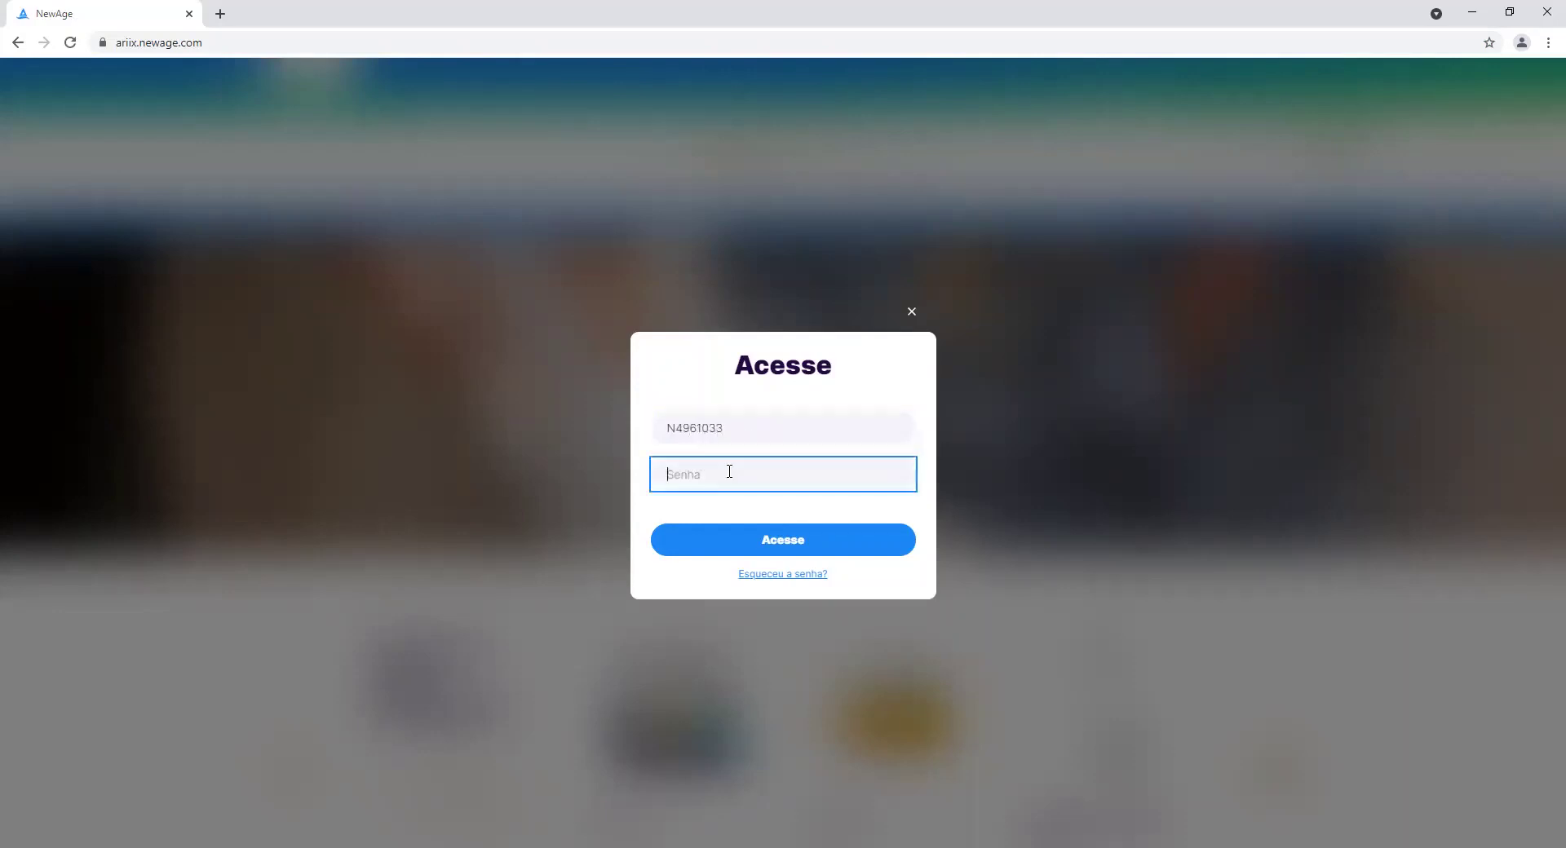
pyautogui.write('*********')
pyautogui.click(729, 544)
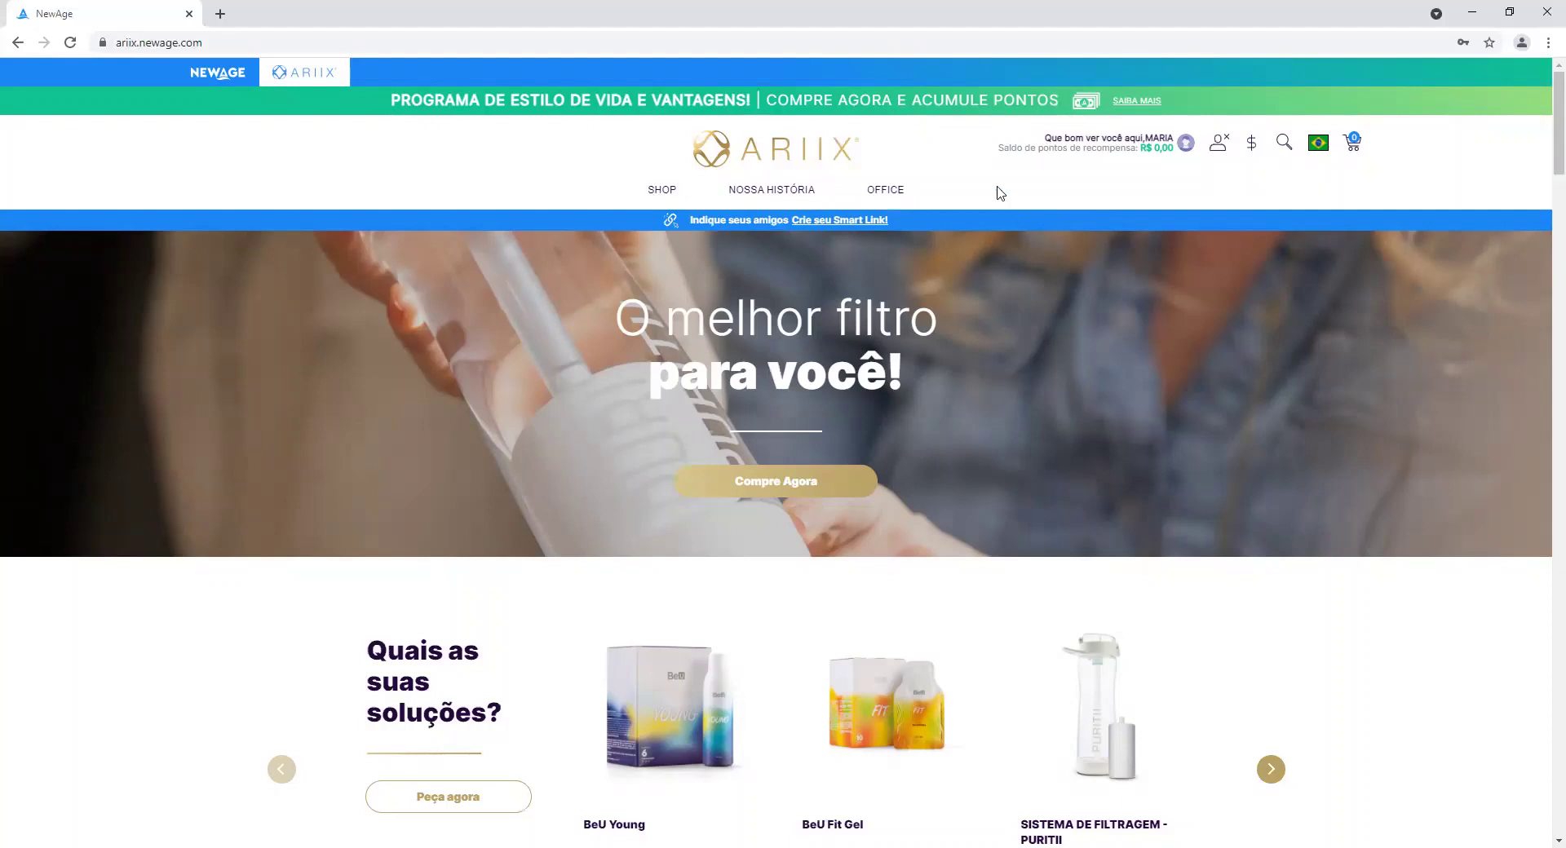
# In NewAge Office, agree to the IPC Agreement, then choose Cadastrar uma nova pessoa under Construção do Negócio.
pyautogui.click(885, 202)
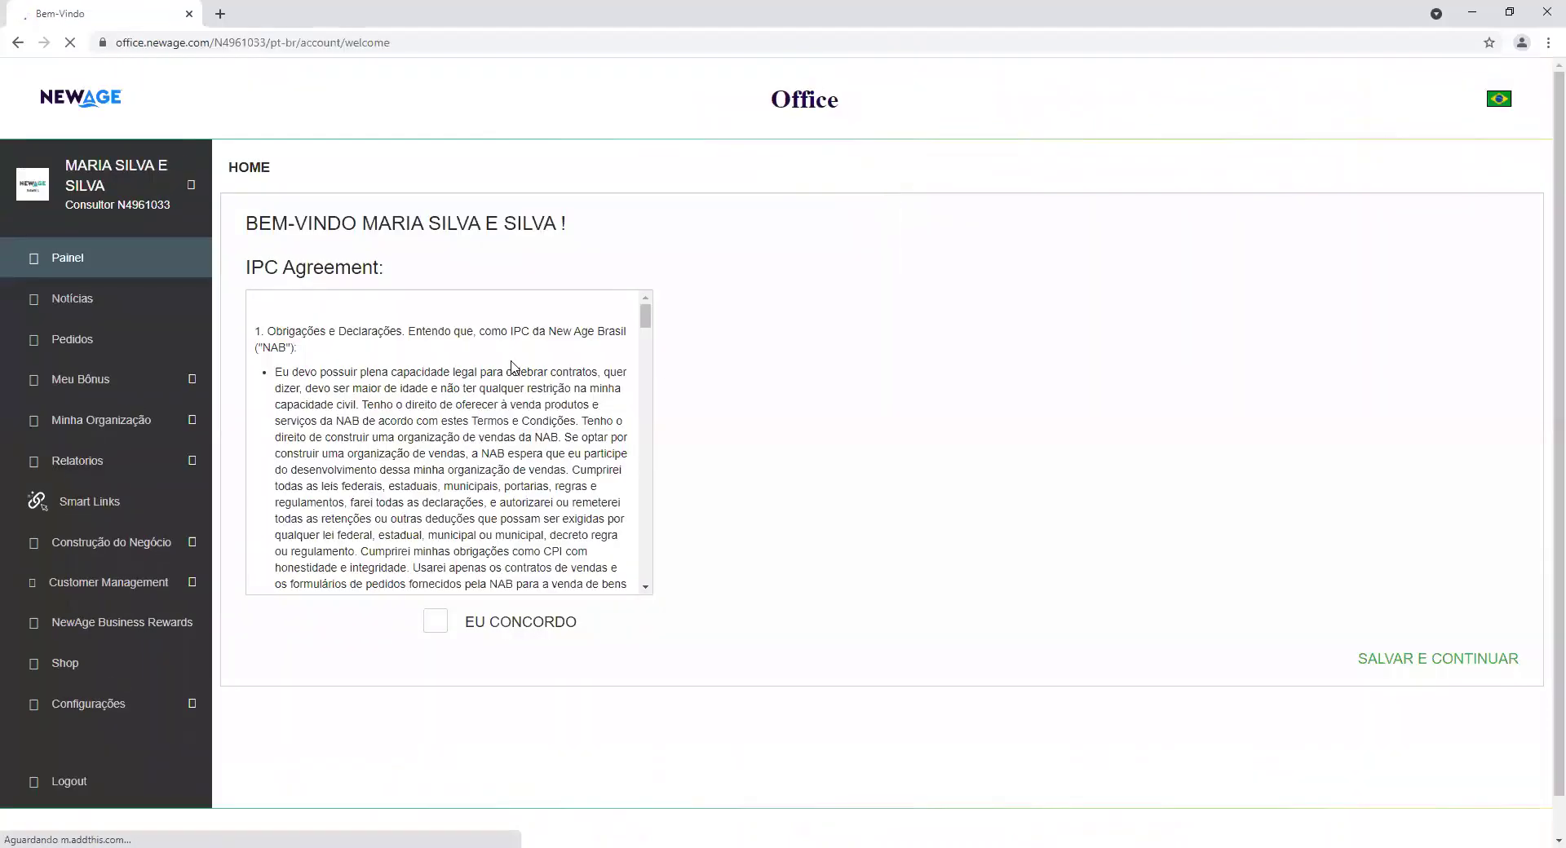
pyautogui.click(447, 627)
pyautogui.click(1449, 660)
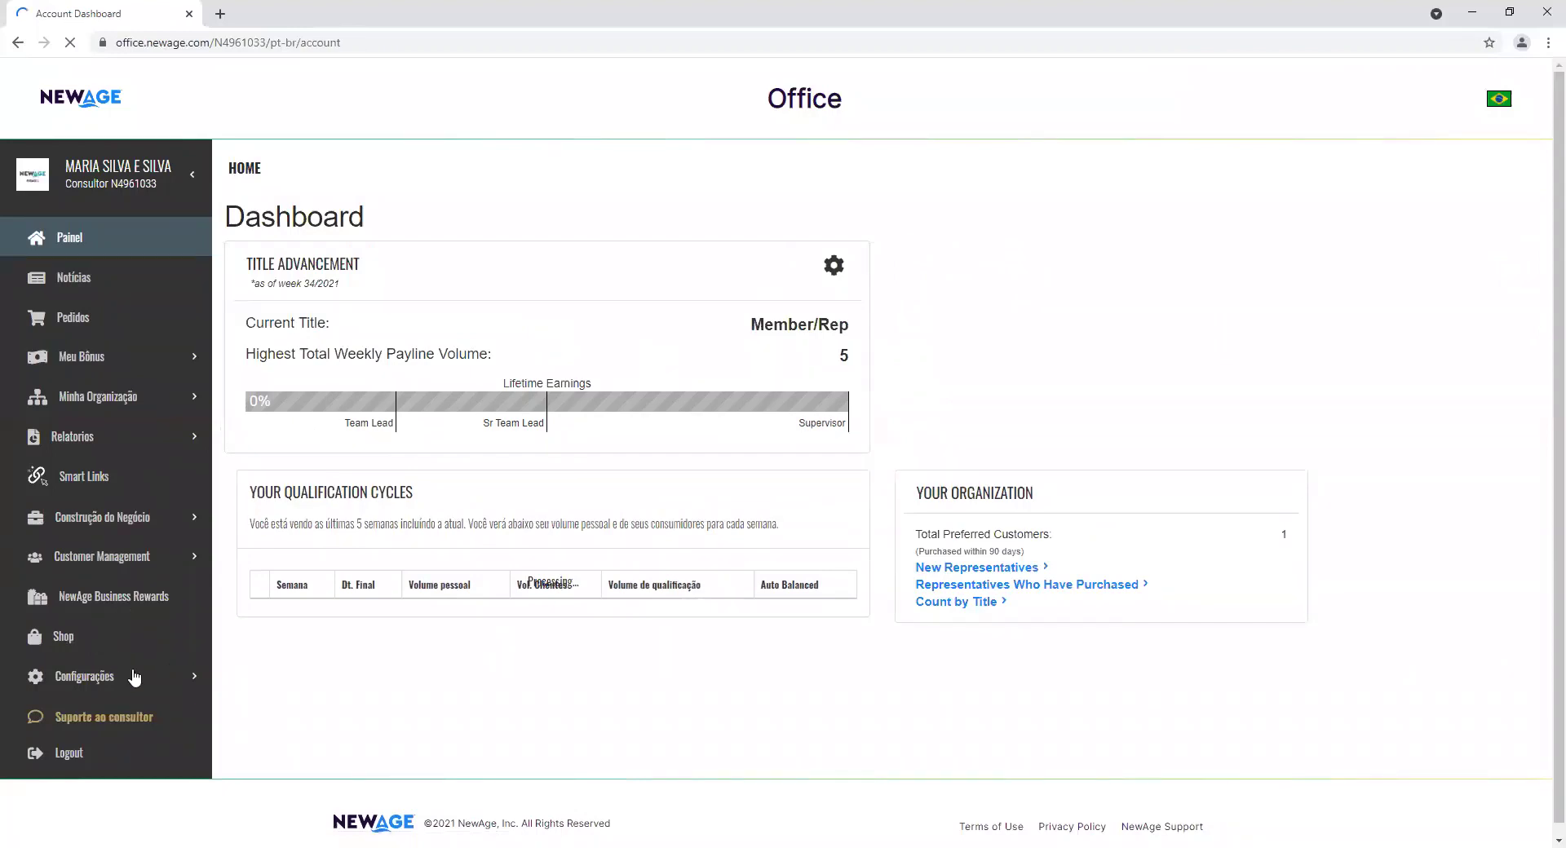
pyautogui.click(190, 528)
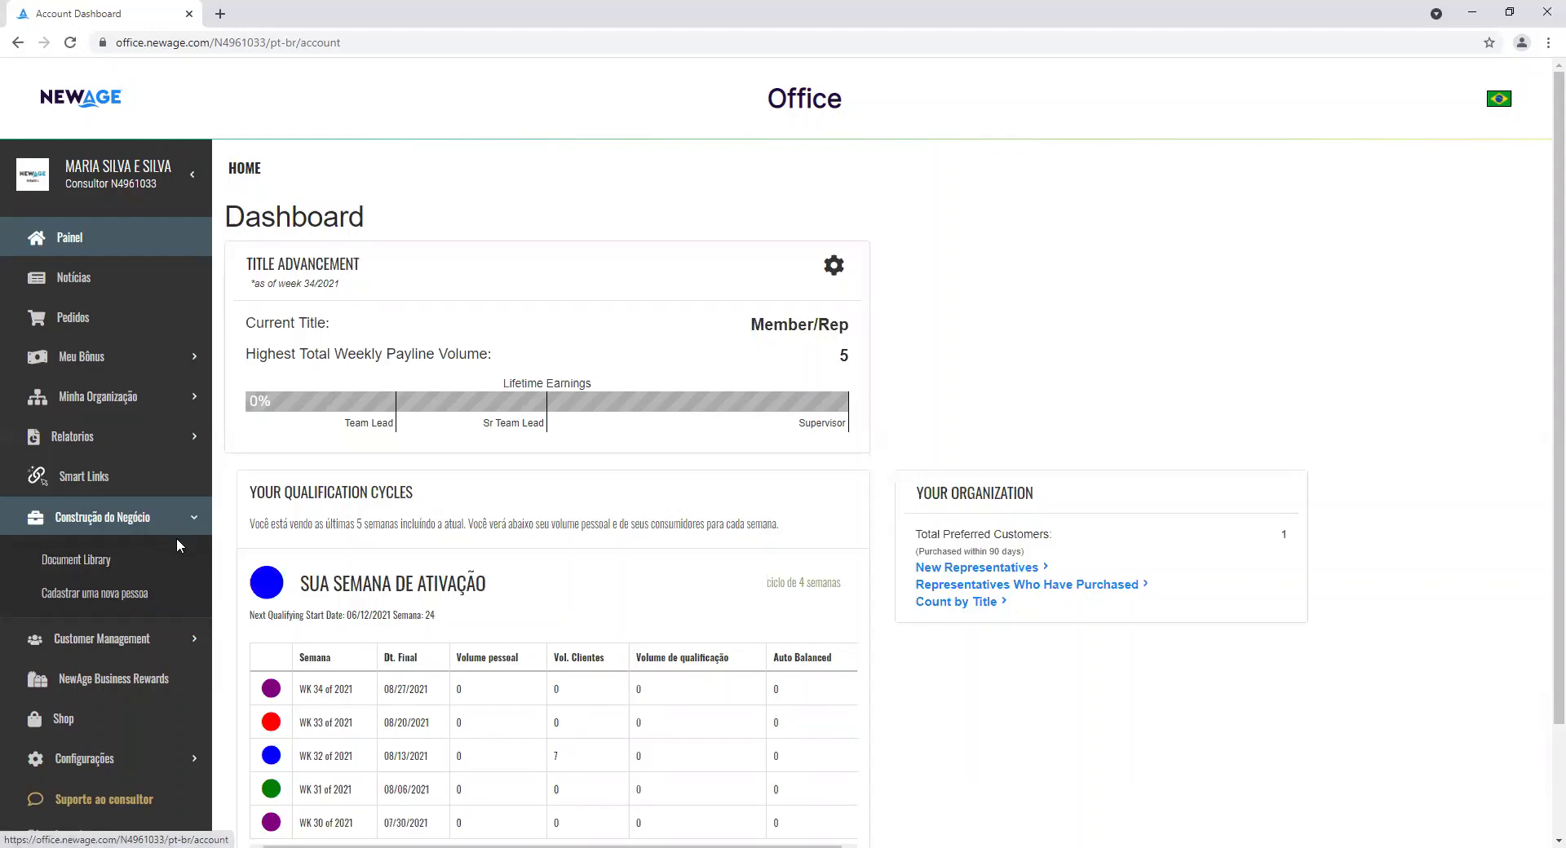
pyautogui.click(166, 600)
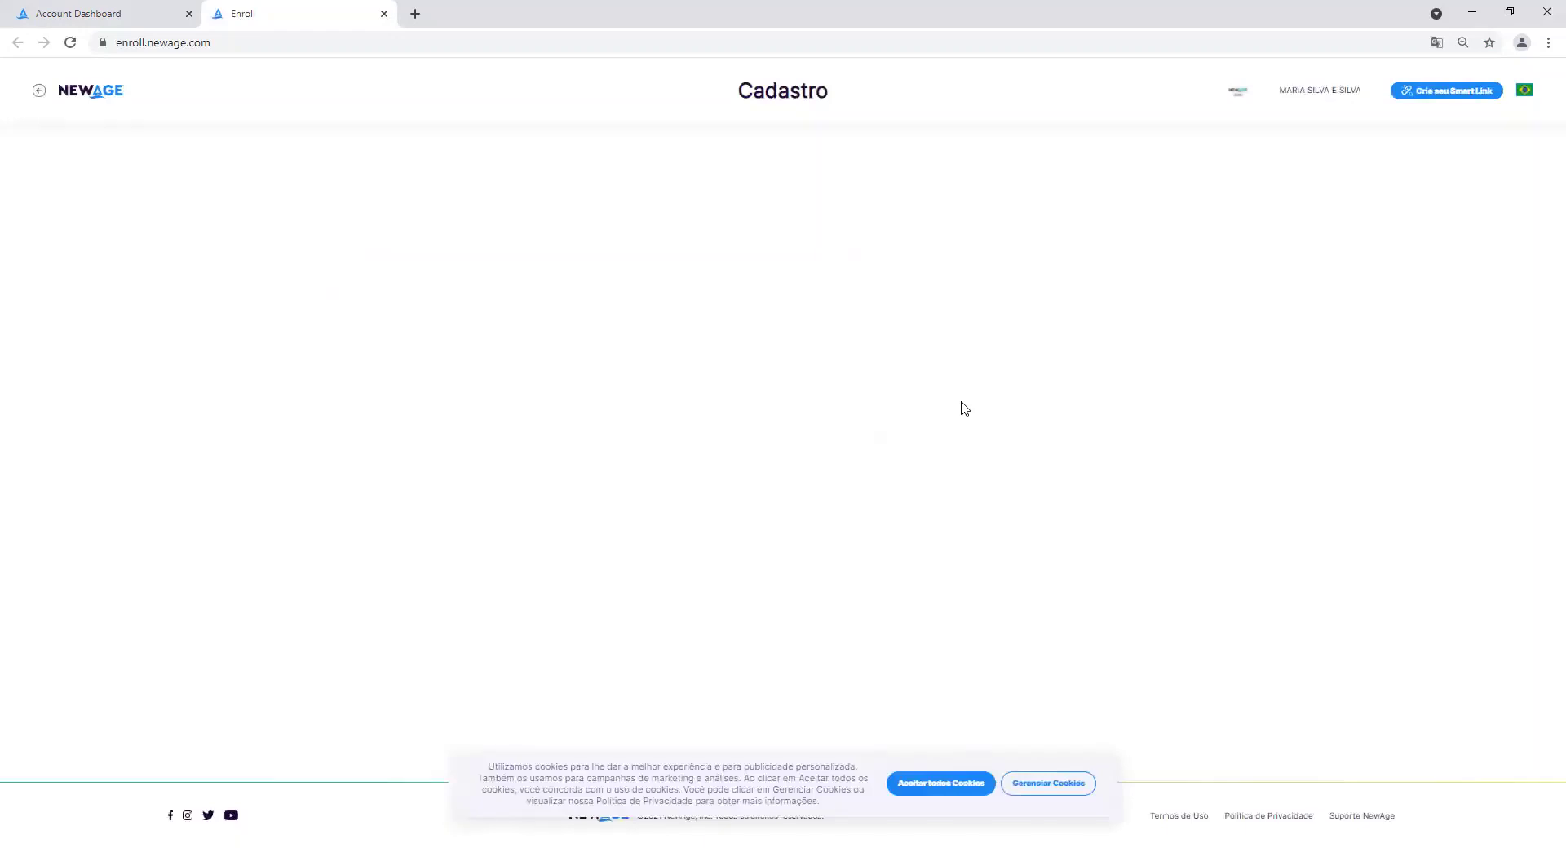
# Accept all cookies on NewAge Enroll and choose Cadastrar on the sponsor's card.
pyautogui.click(946, 783)
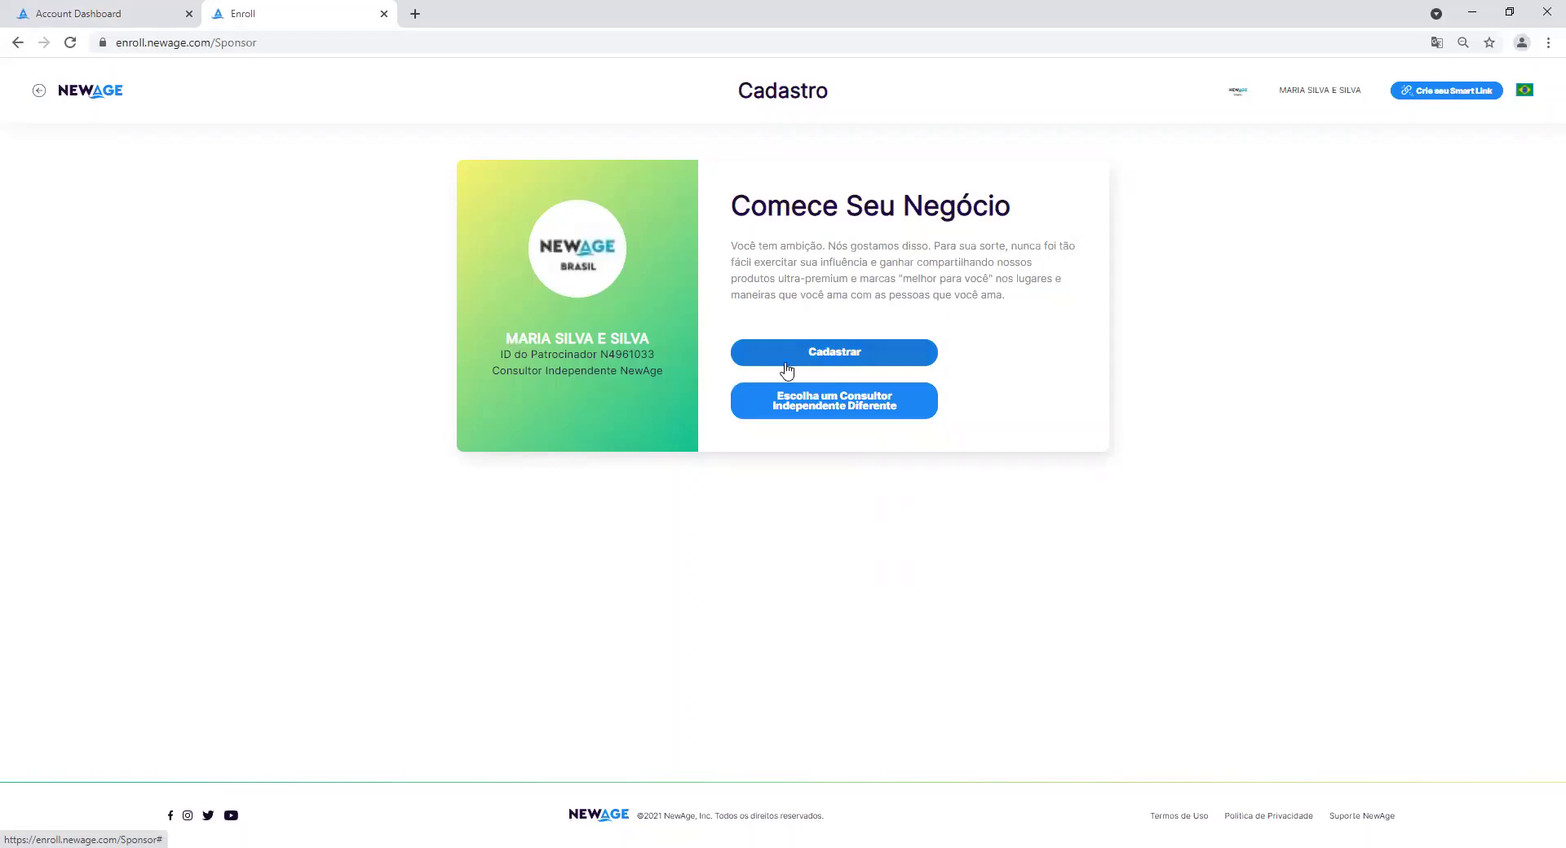
pyautogui.click(786, 363)
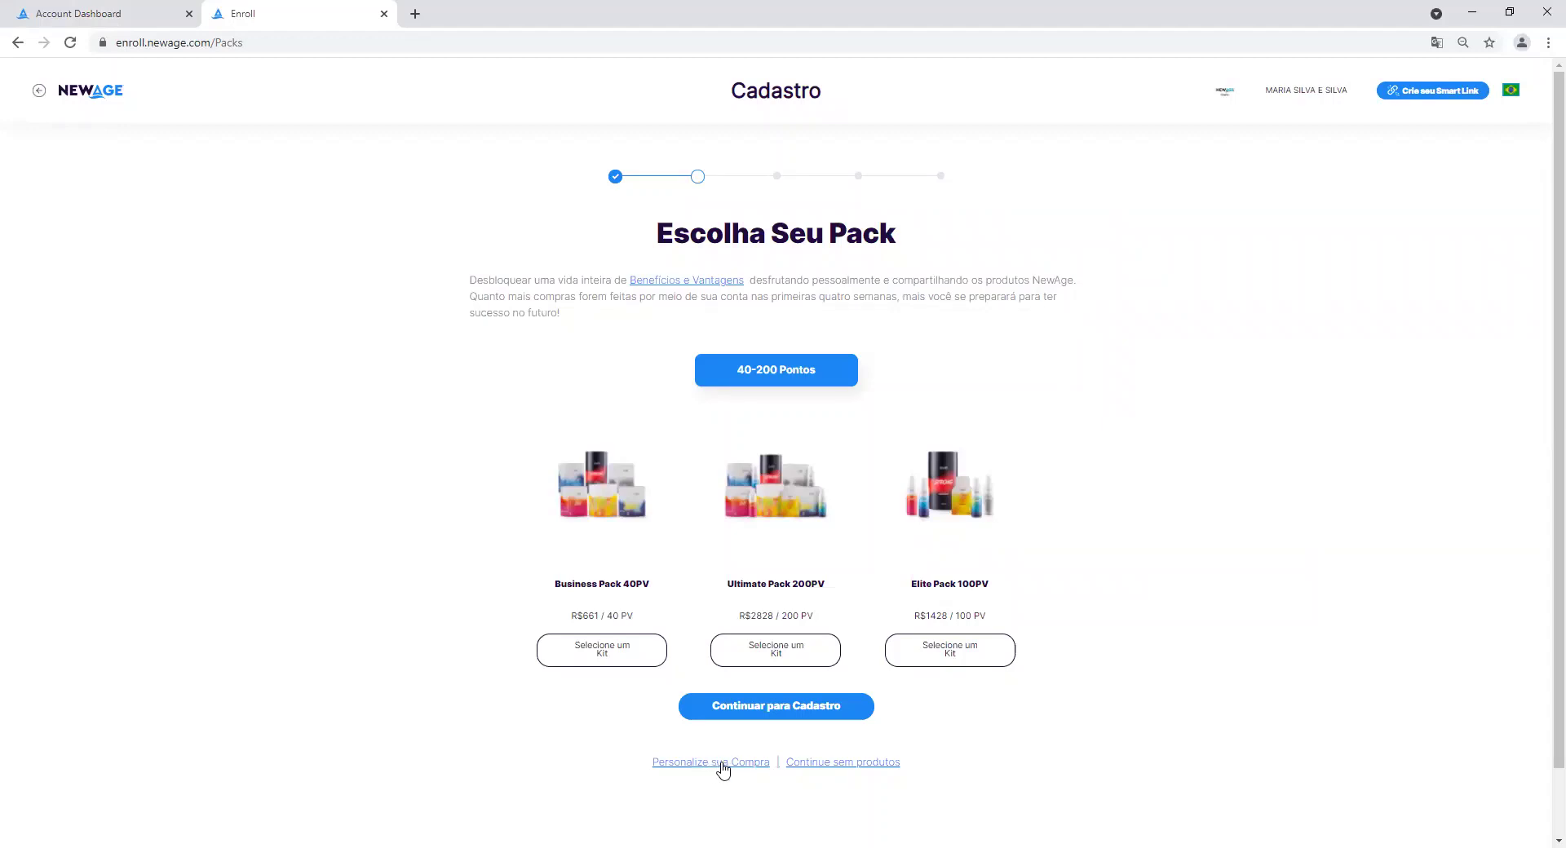
# Open the Customizar Compra product list and expand the Puritii product group.
pyautogui.click(721, 767)
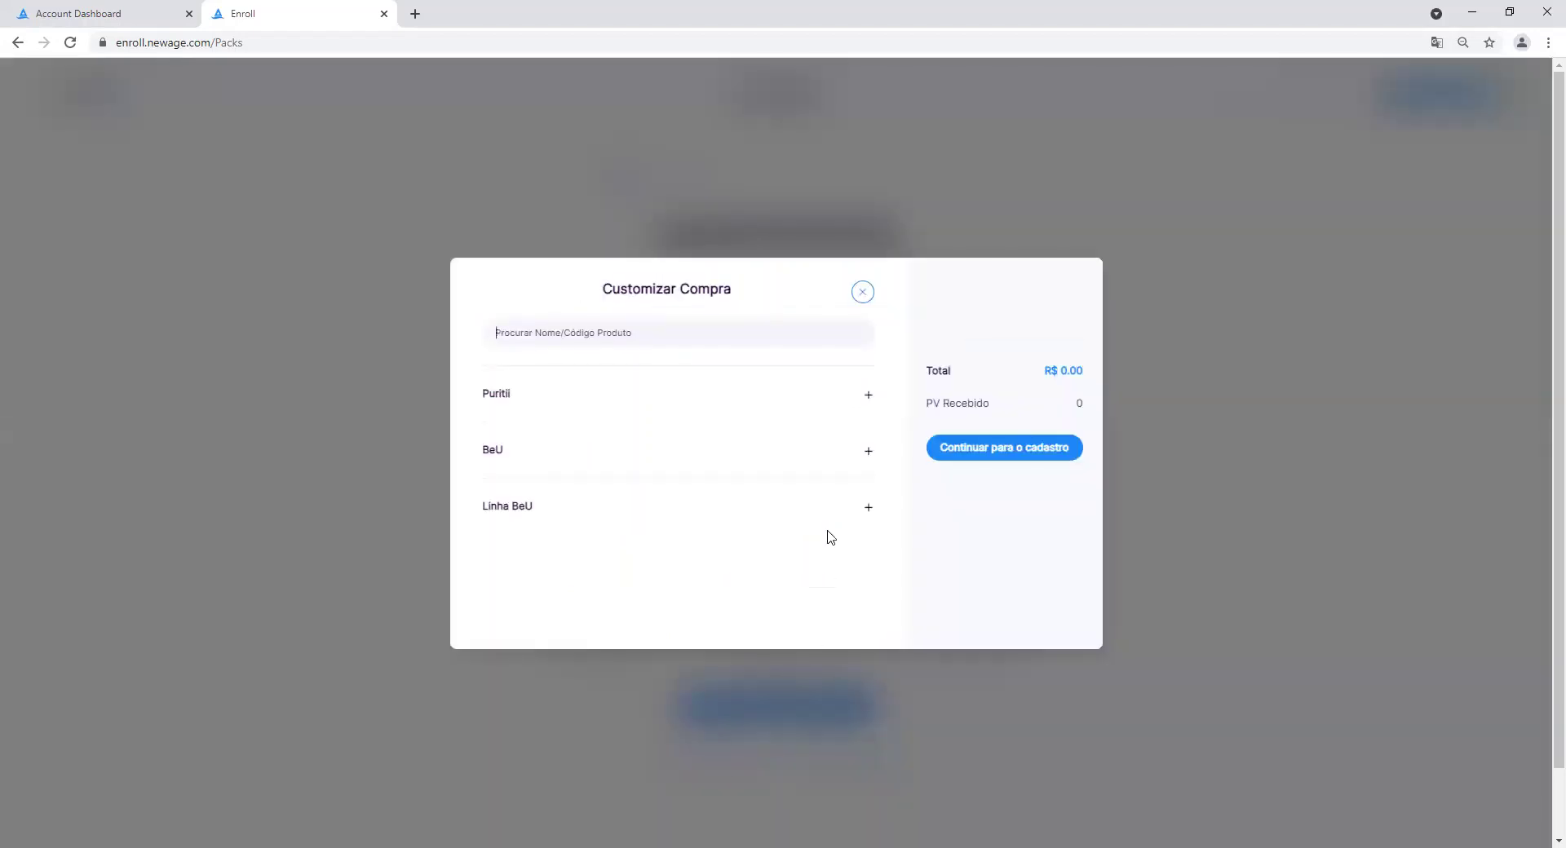
pyautogui.click(868, 401)
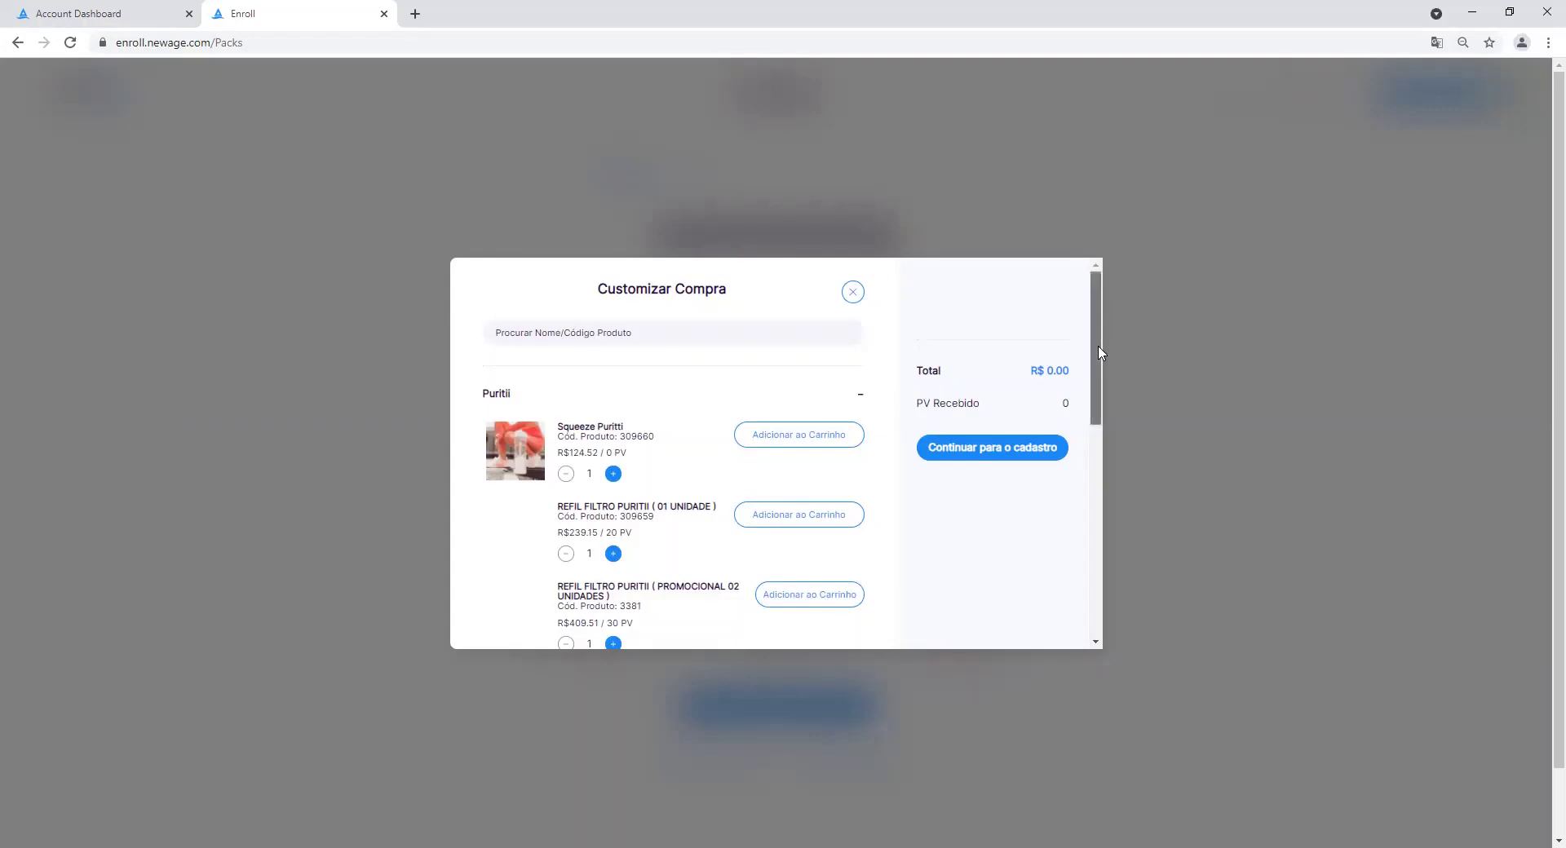
pyautogui.moveTo(1099, 352); pyautogui.dragTo(775, 661)
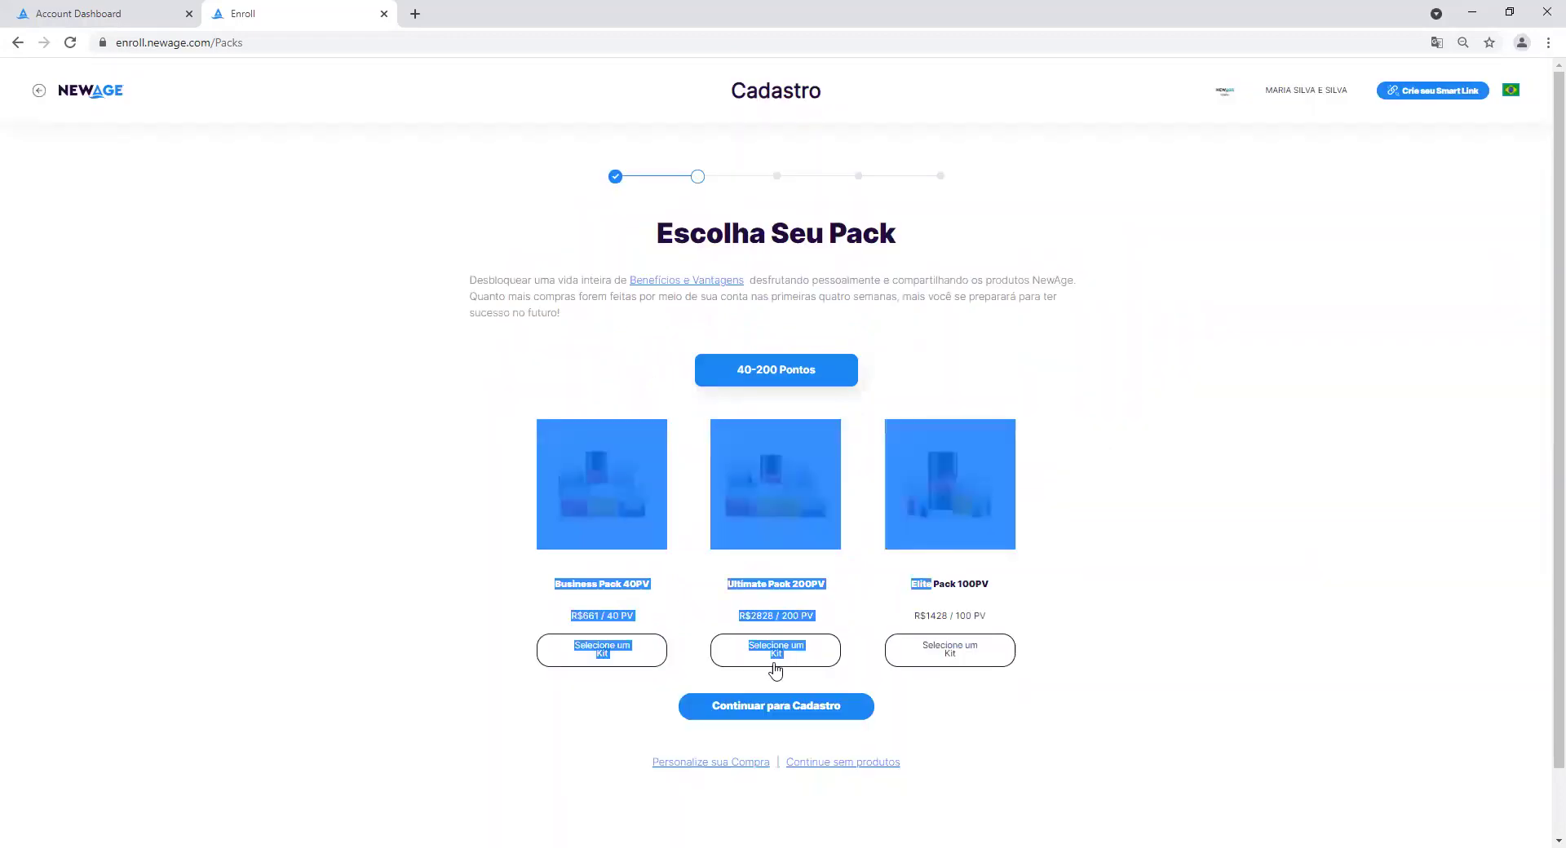
pyautogui.click(709, 763)
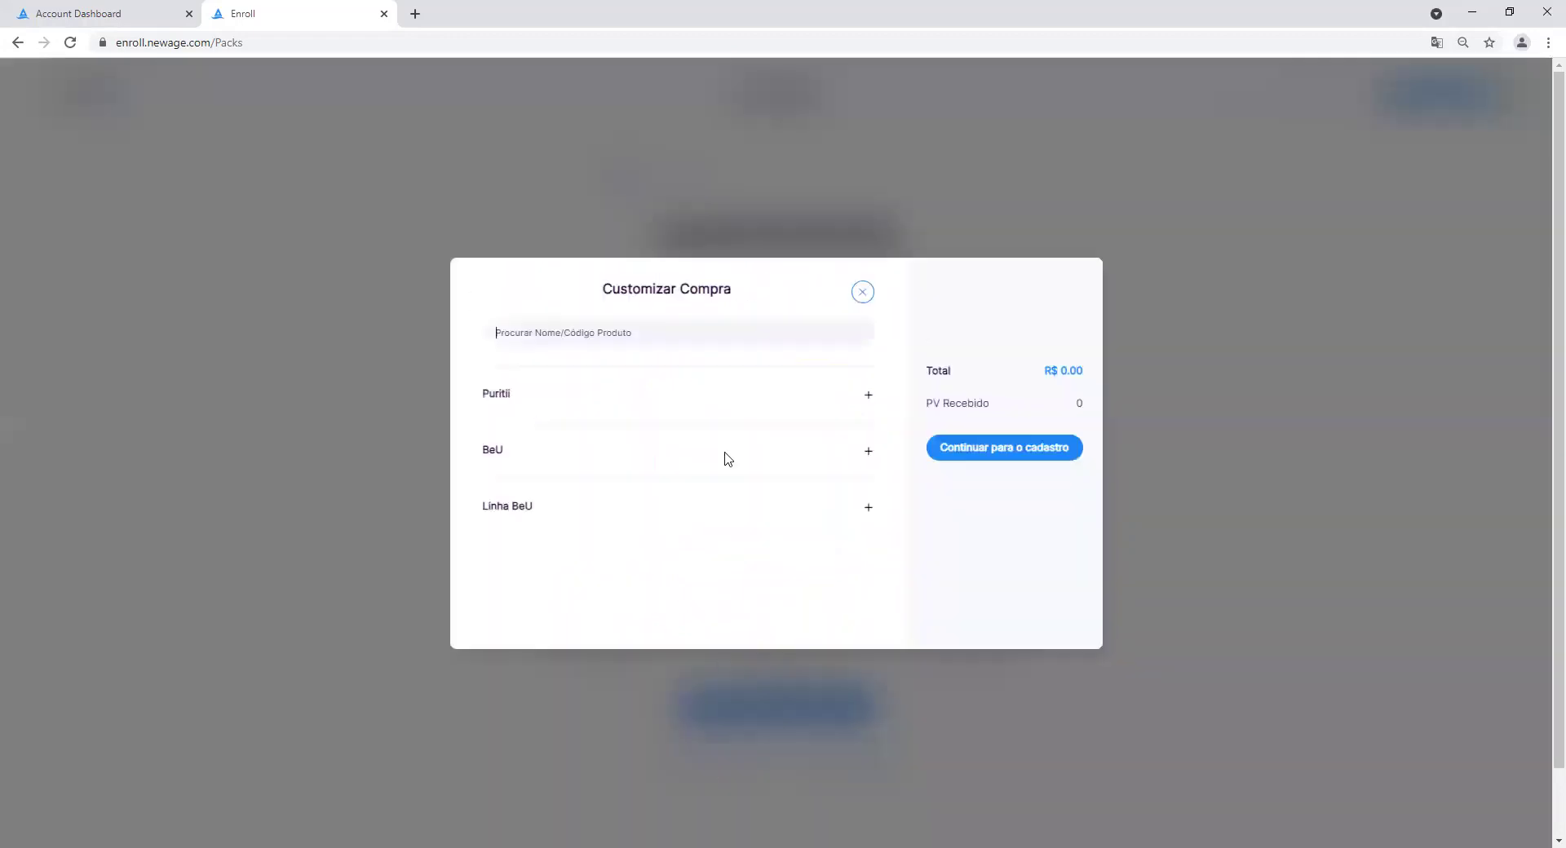
pyautogui.click(868, 396)
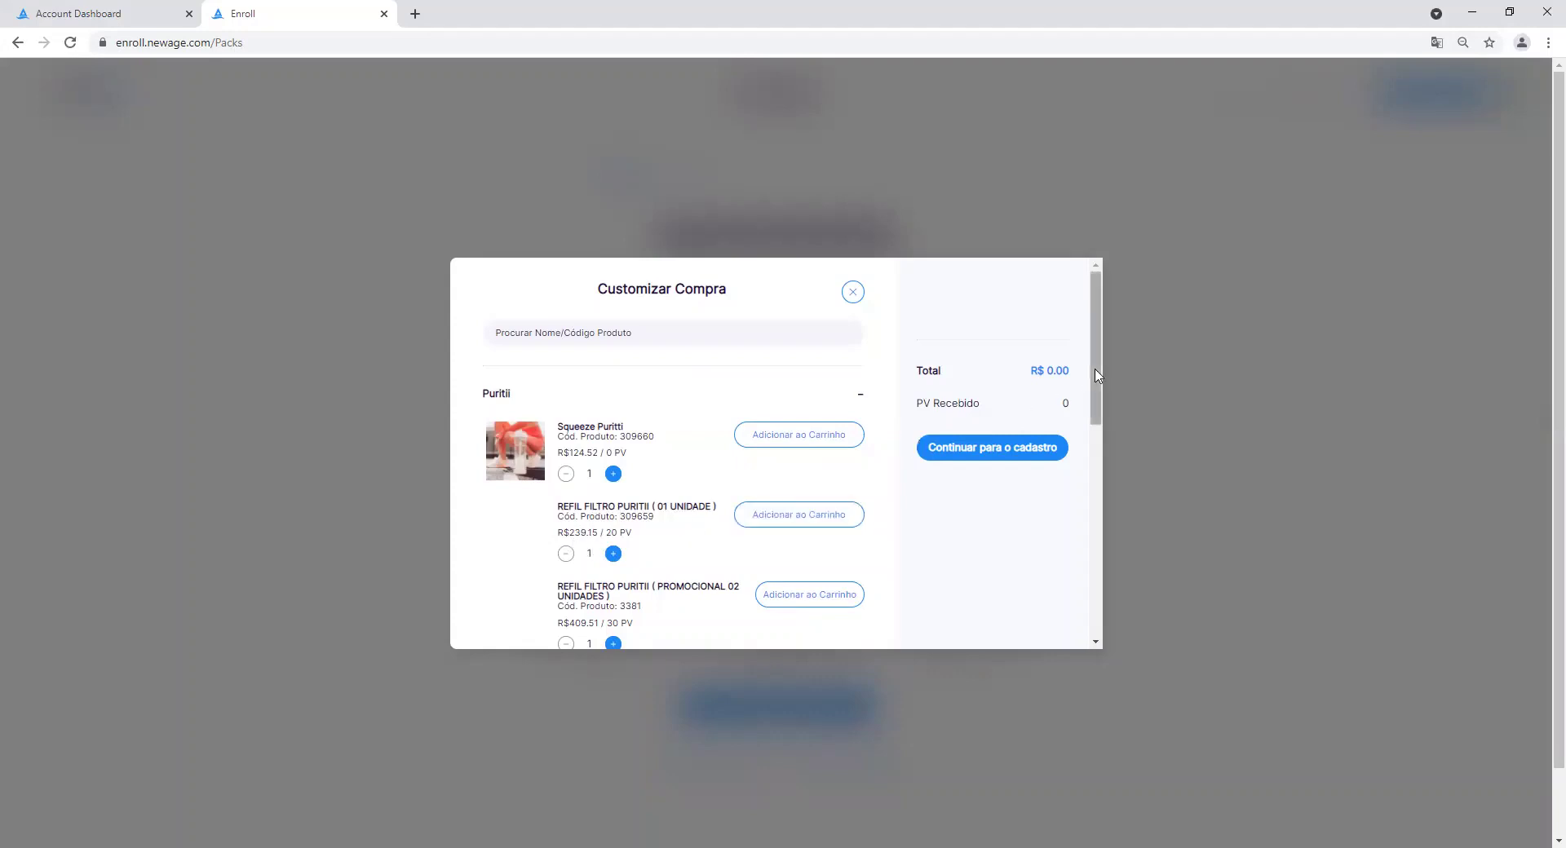
pyautogui.moveTo(1097, 375); pyautogui.dragTo(1098, 457)
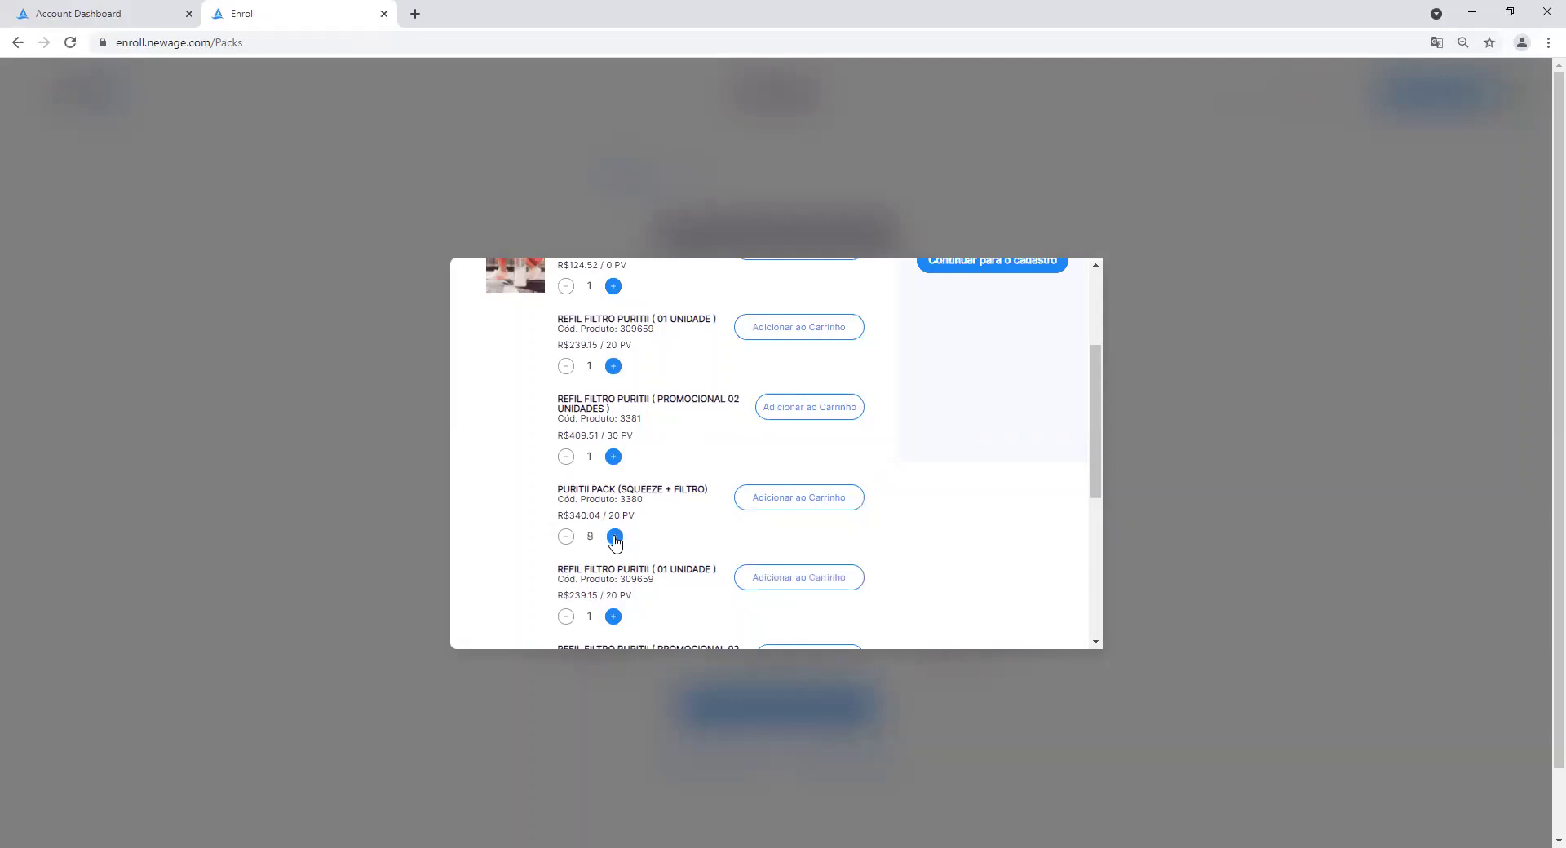
# Add ten Puritii Pack (Squeeze + Filtro) to the cart, totalling R$ 3400.40, and continue.
pyautogui.click(615, 538)
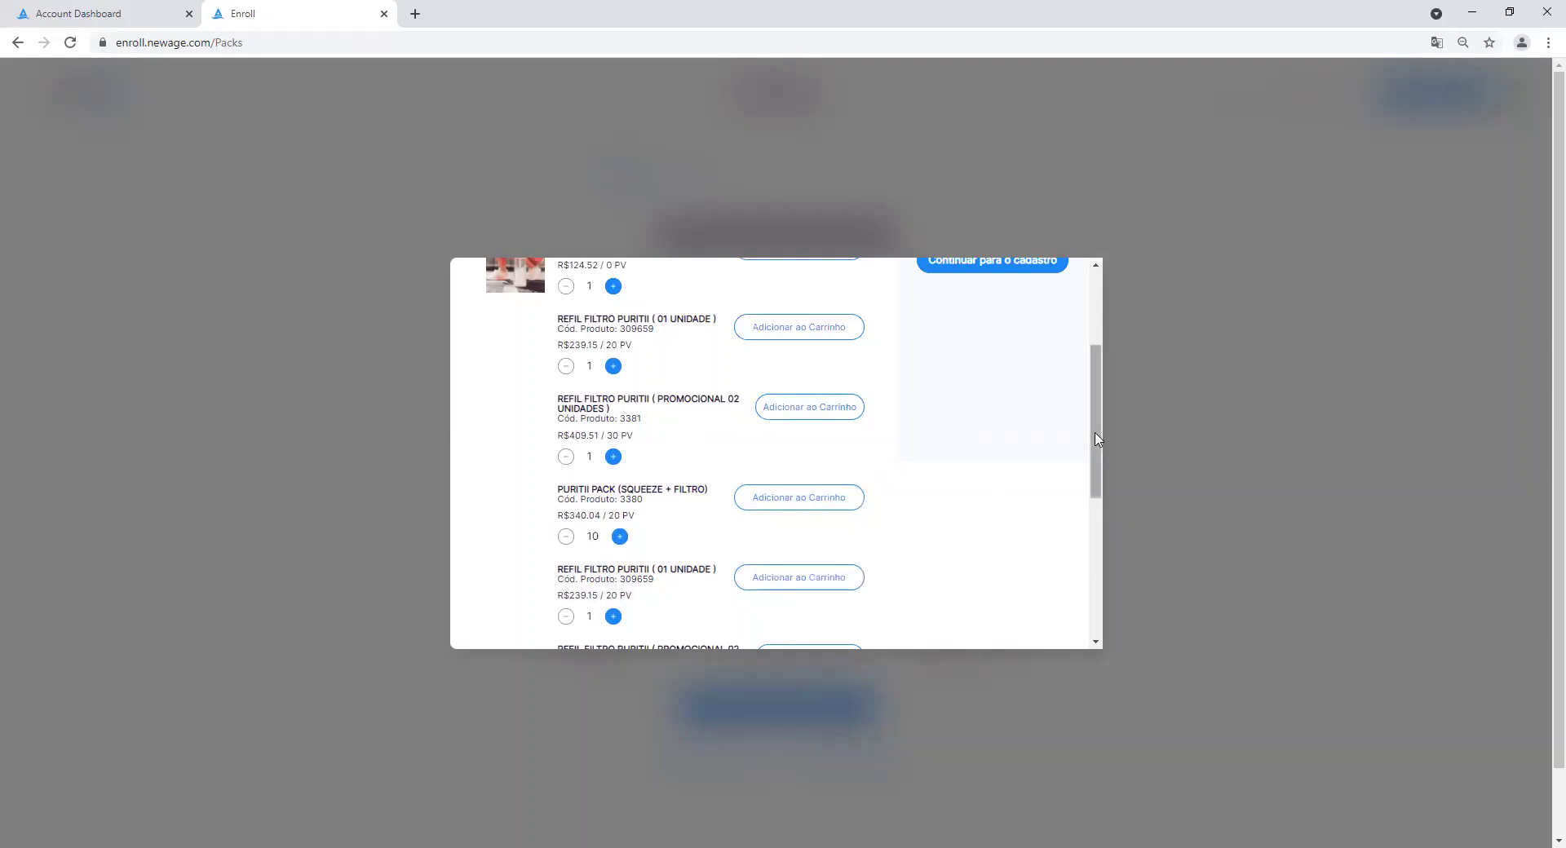
pyautogui.moveTo(1096, 438); pyautogui.dragTo(1103, 353)
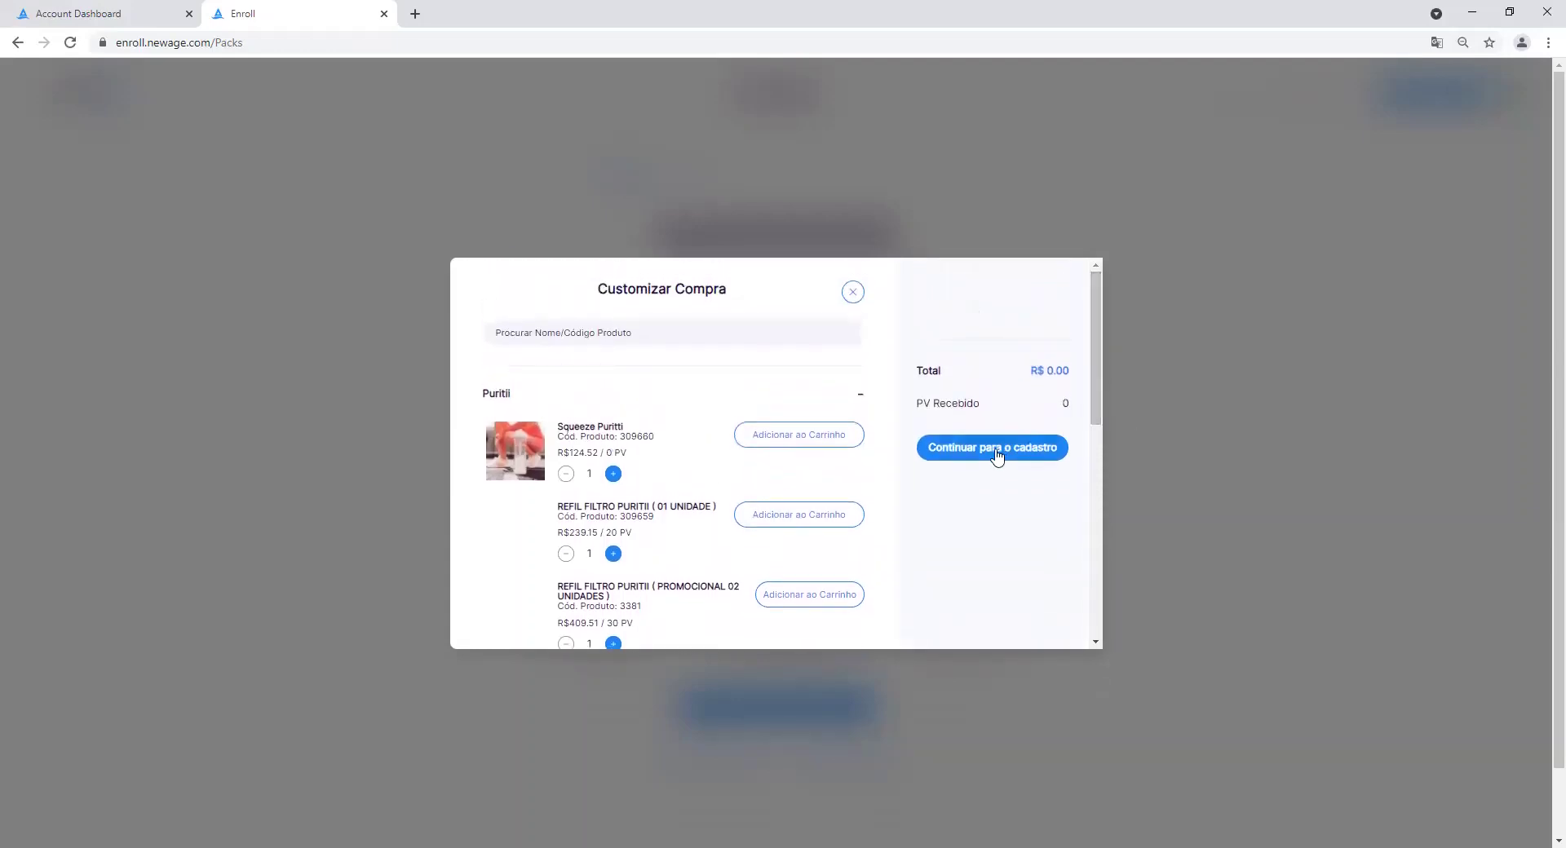
pyautogui.scroll(-1, 1099, 350)
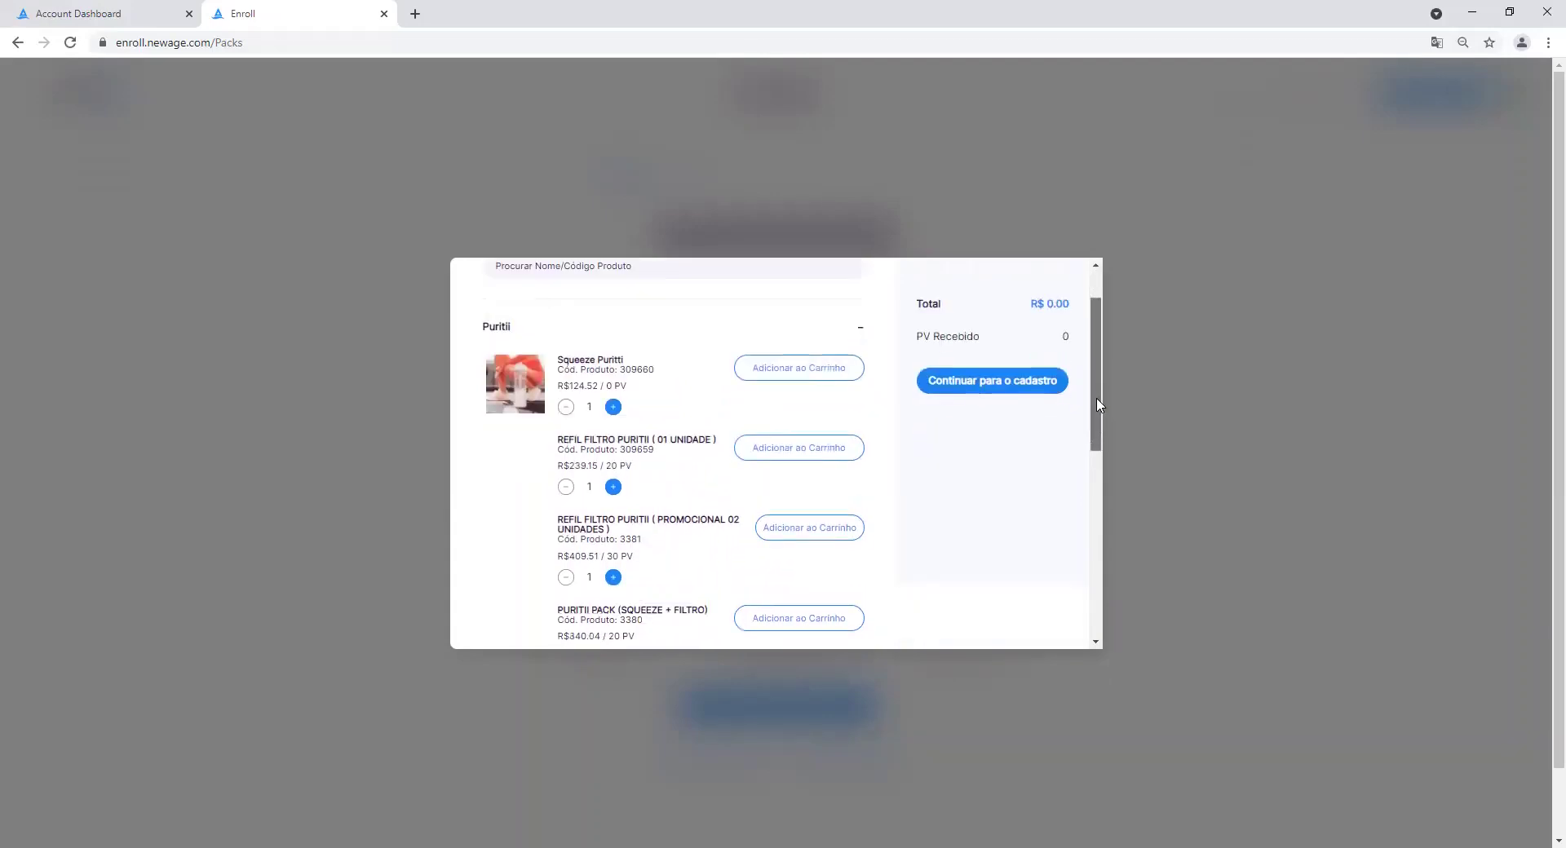
pyautogui.scroll(1, 1101, 348)
pyautogui.scroll(-3, 1100, 351)
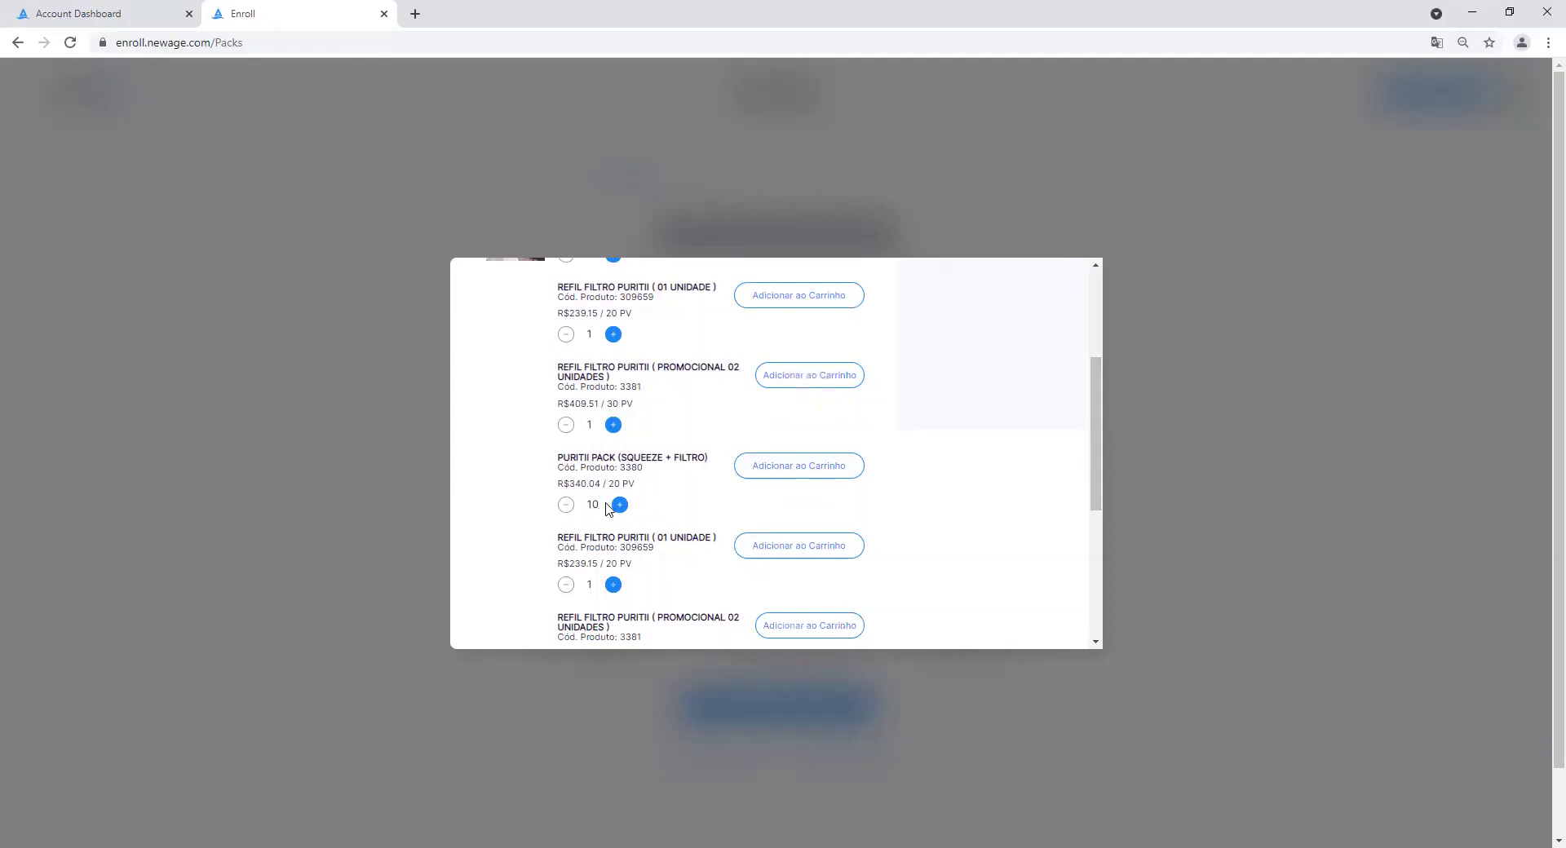
pyautogui.click(816, 470)
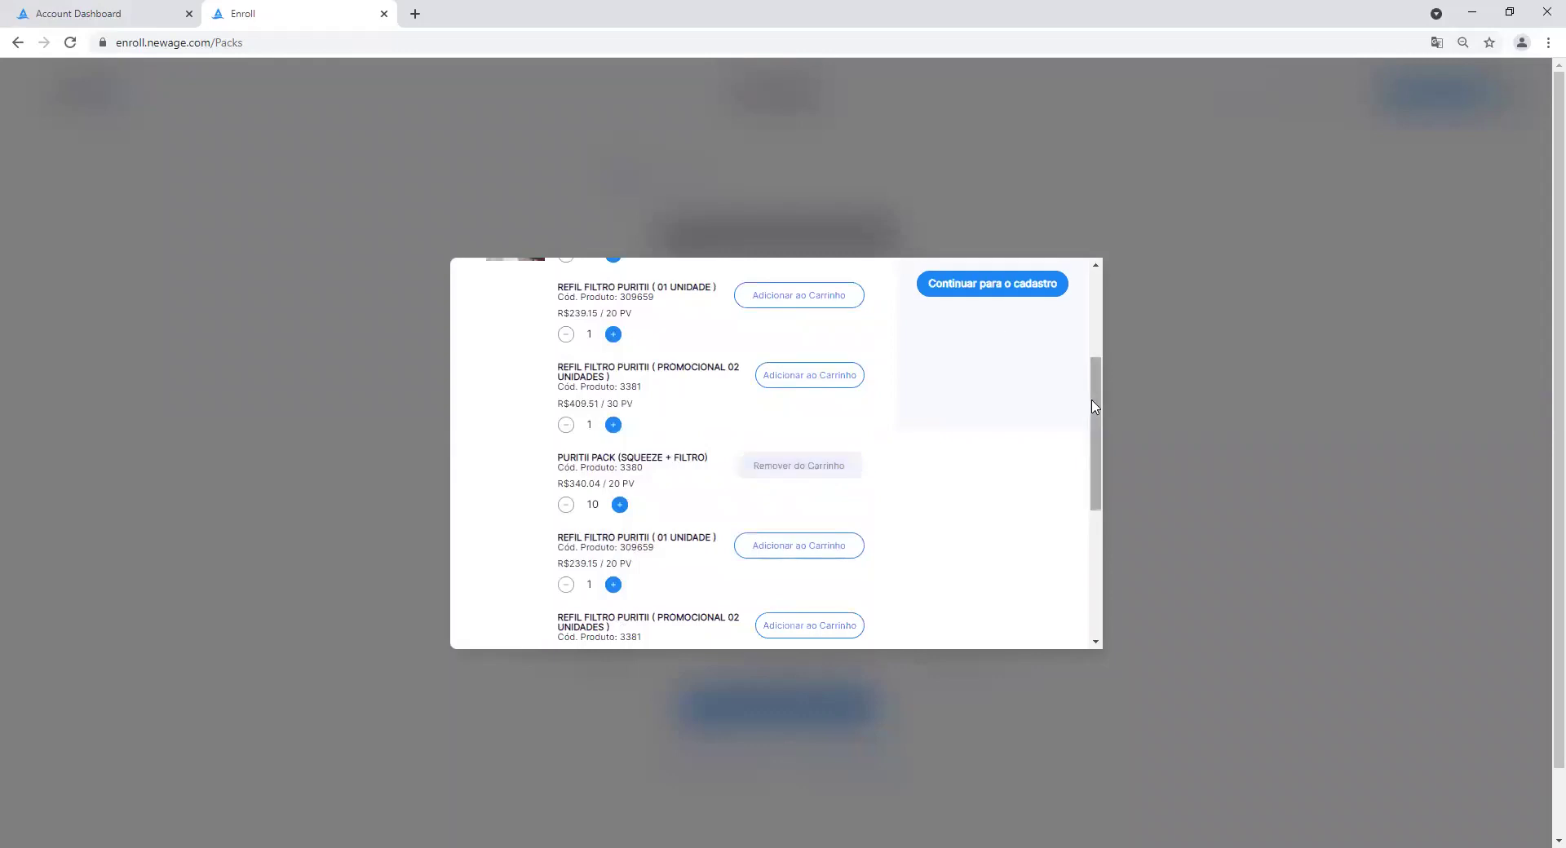
pyautogui.scroll(3, 1093, 404)
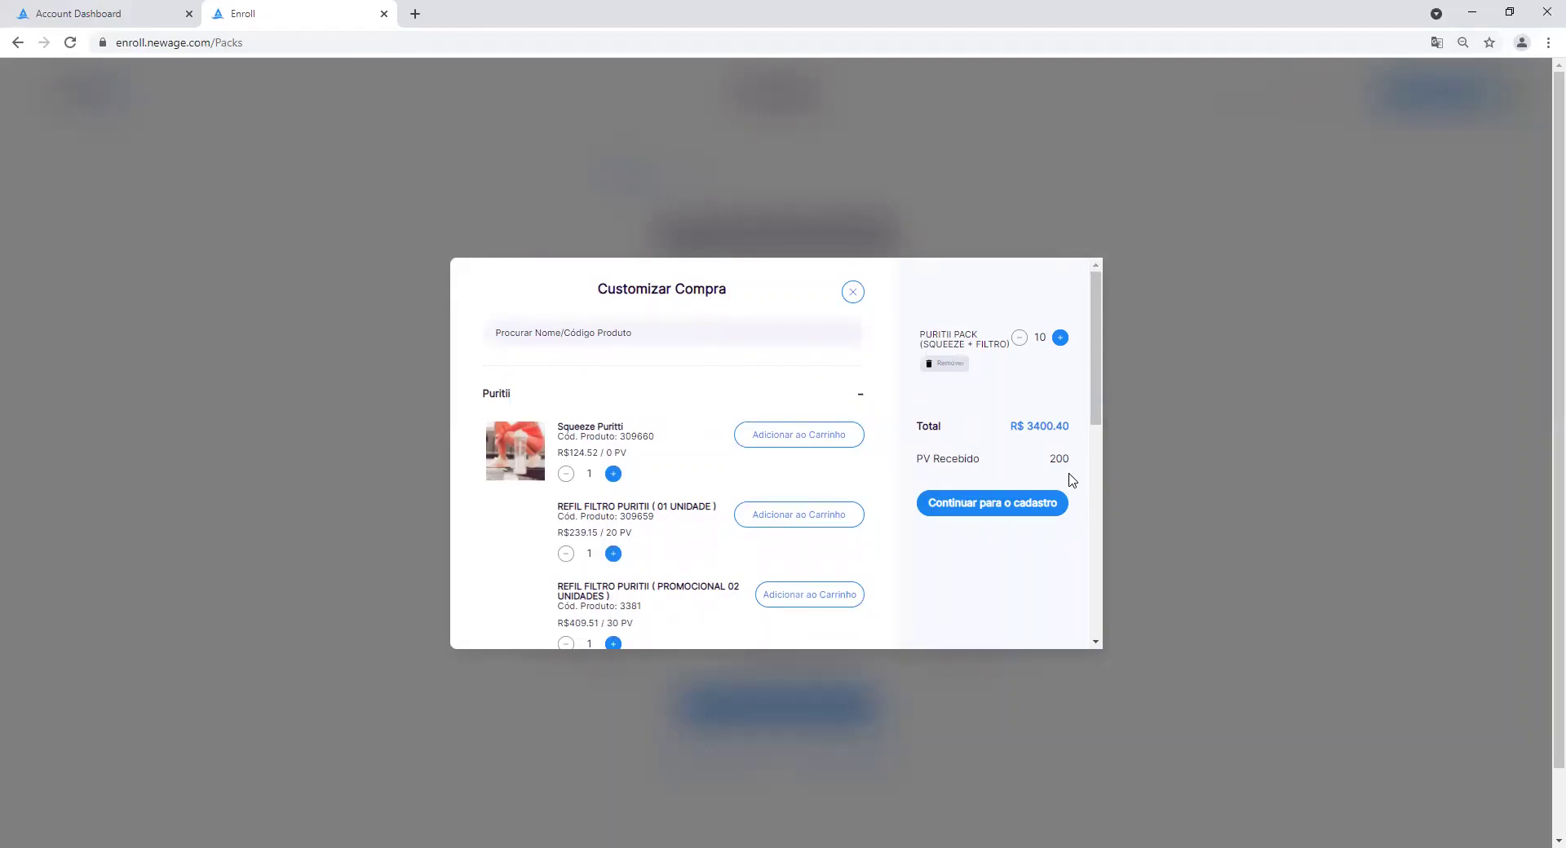
pyautogui.click(1016, 509)
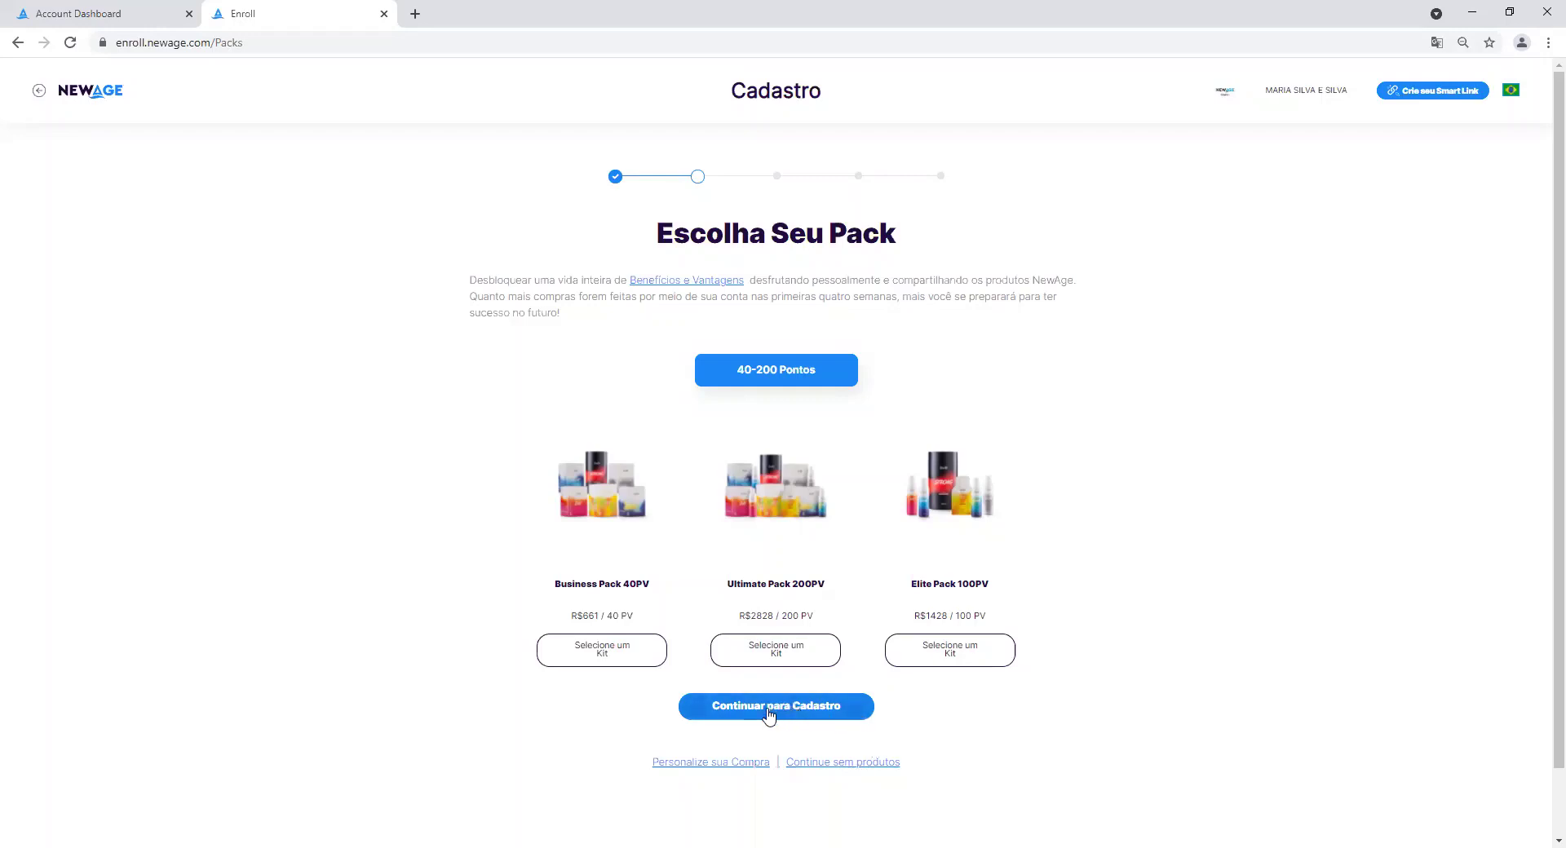
# Continue to the registration steps and show the Tree View of the sponsor's downline.
pyautogui.click(768, 706)
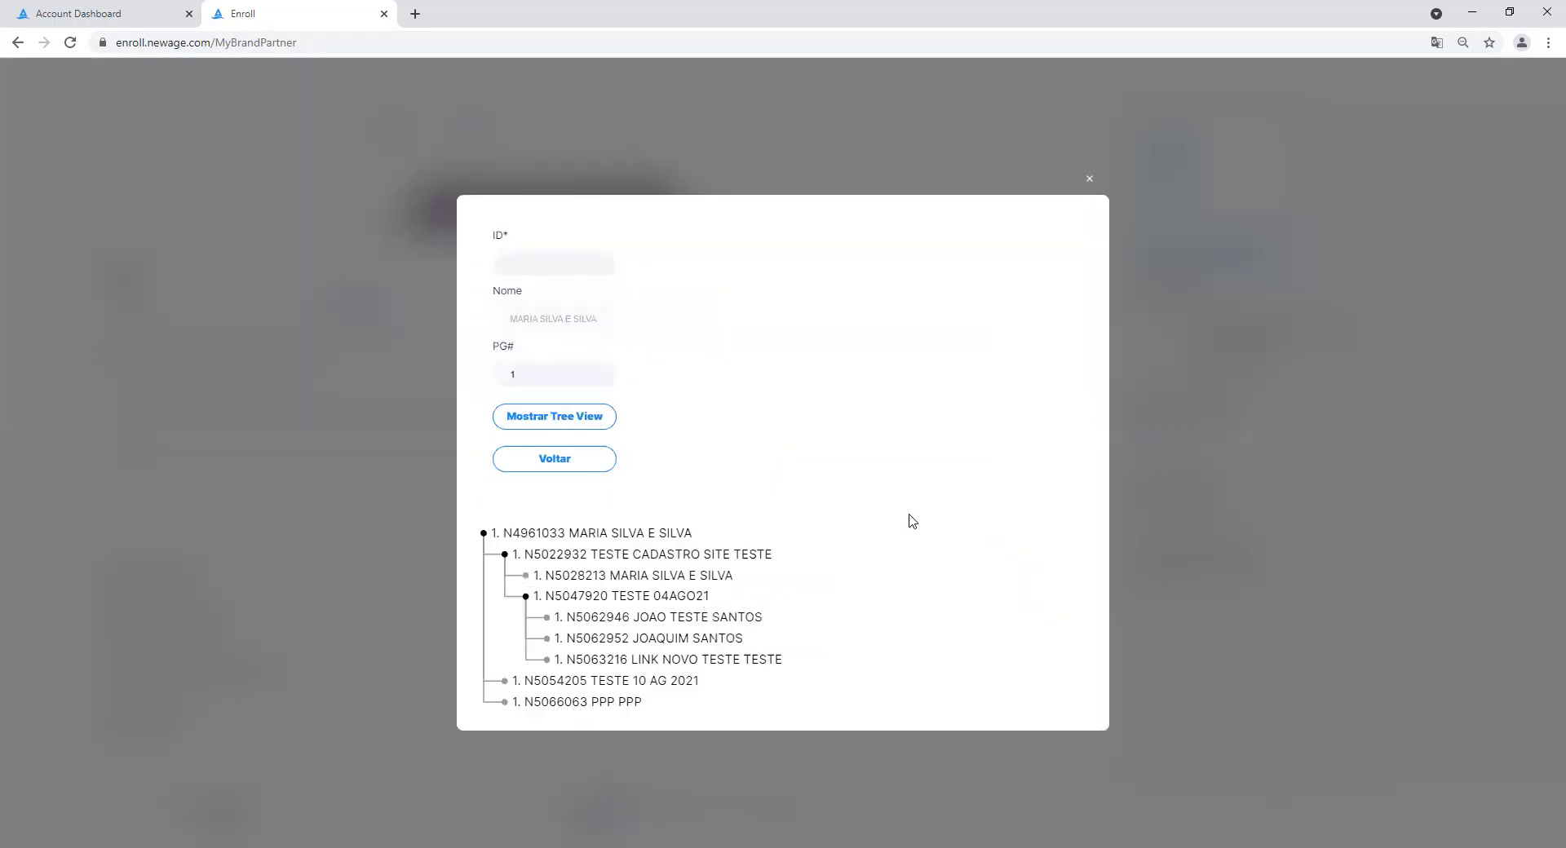
pyautogui.moveTo(624, 663)
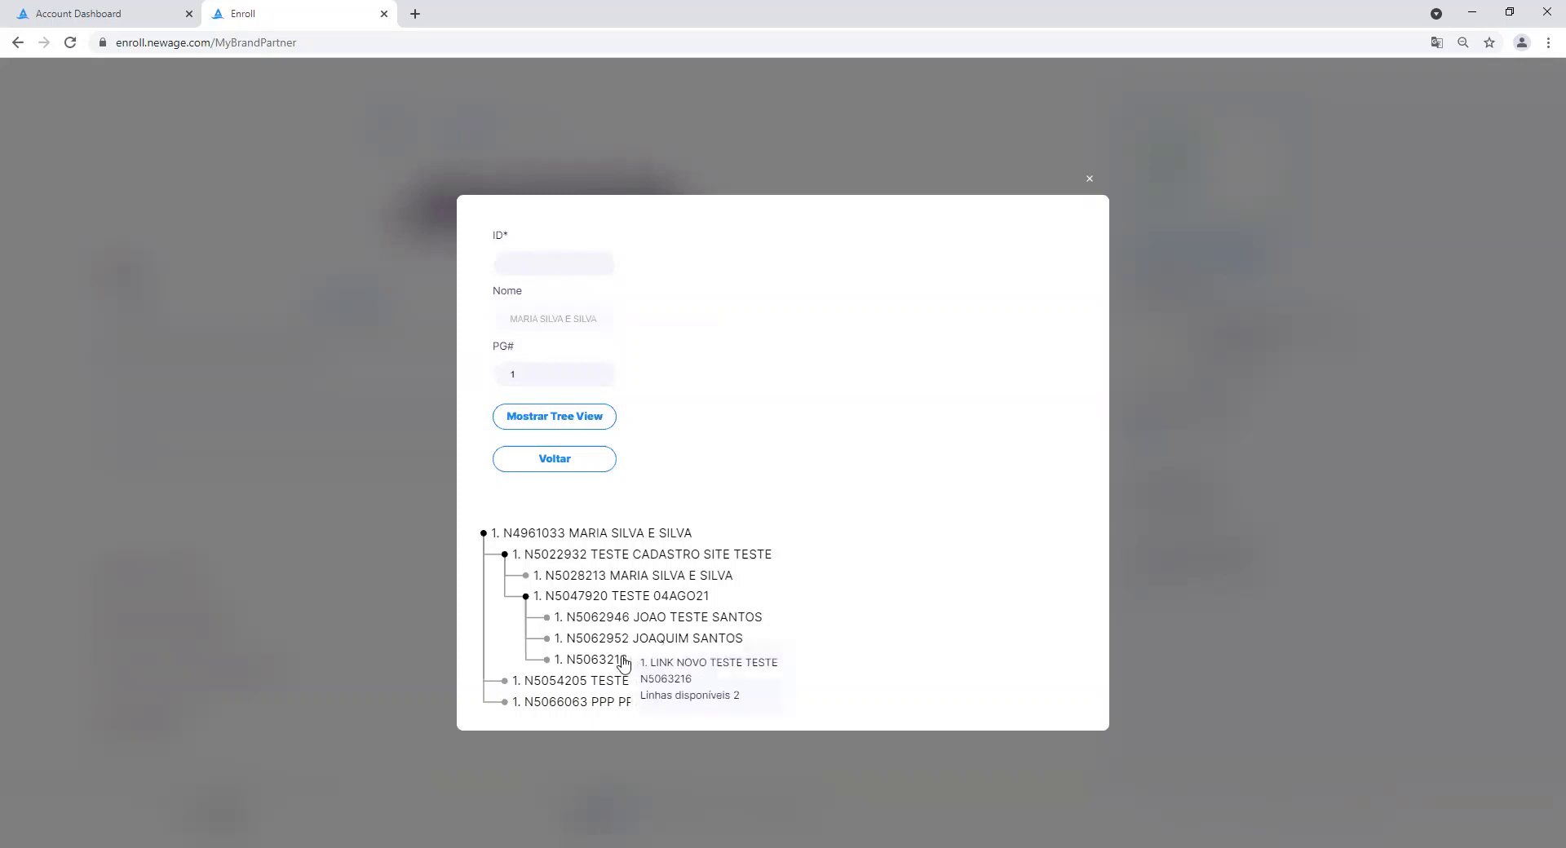
pyautogui.moveTo(603, 708)
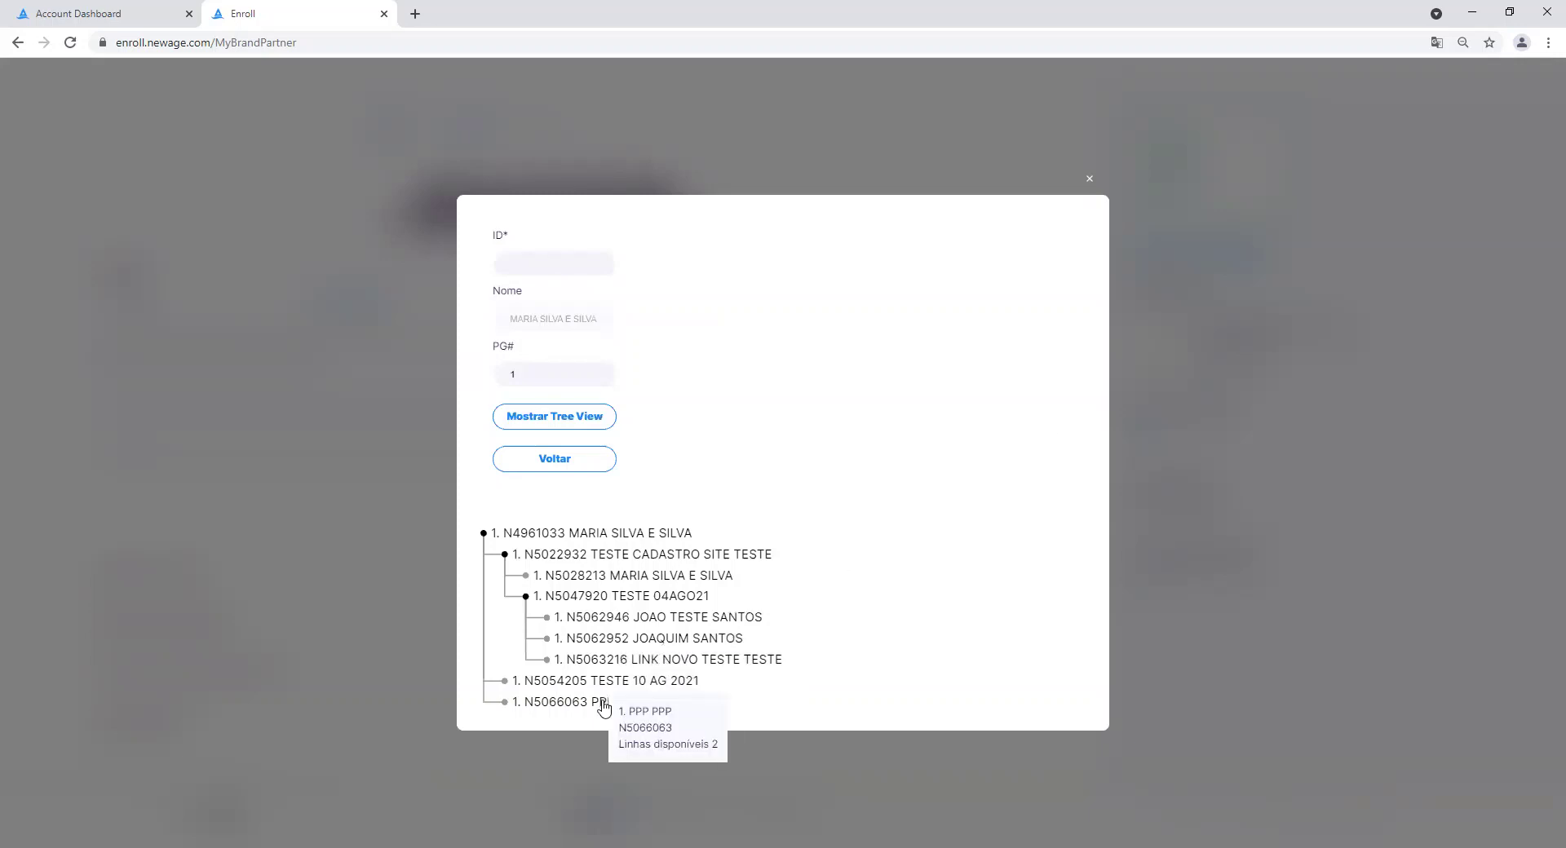
# Place the consultant under the bottom tree node on line 1 and continue.
pyautogui.click(603, 708)
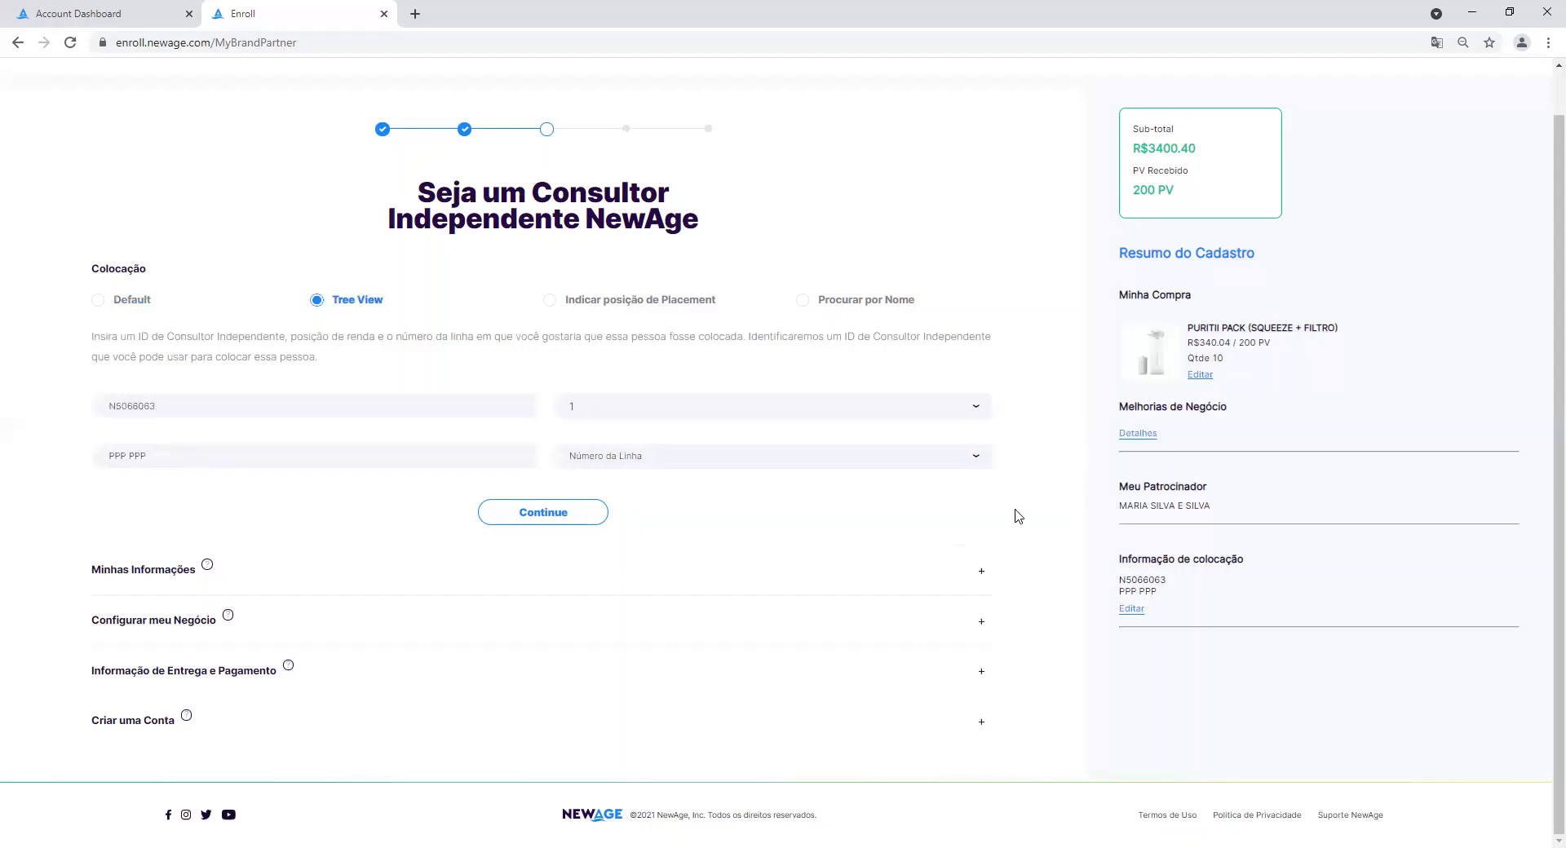
pyautogui.click(979, 469)
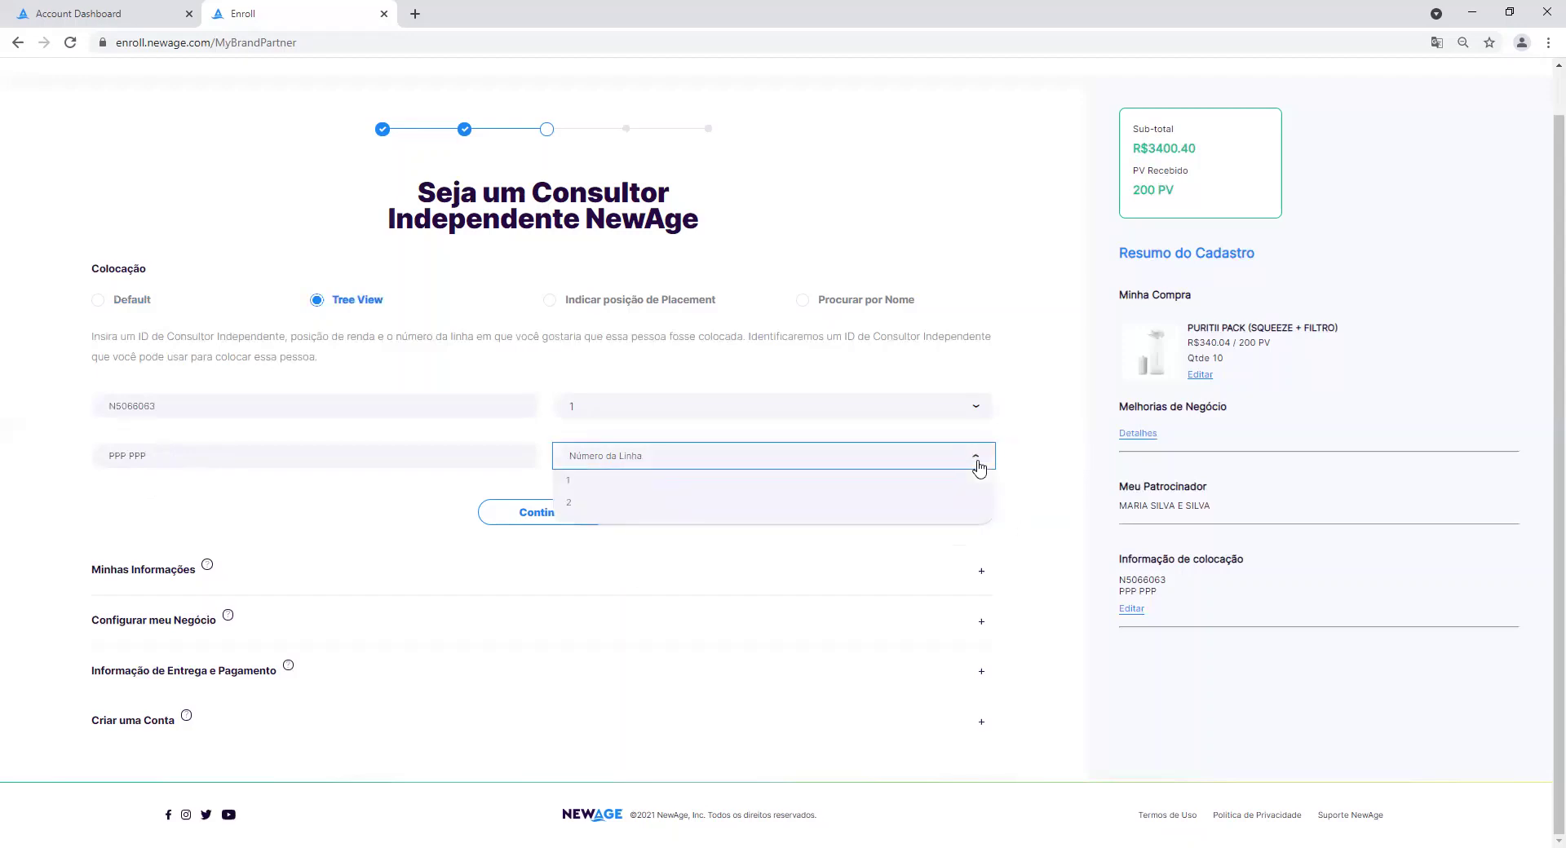
pyautogui.click(902, 484)
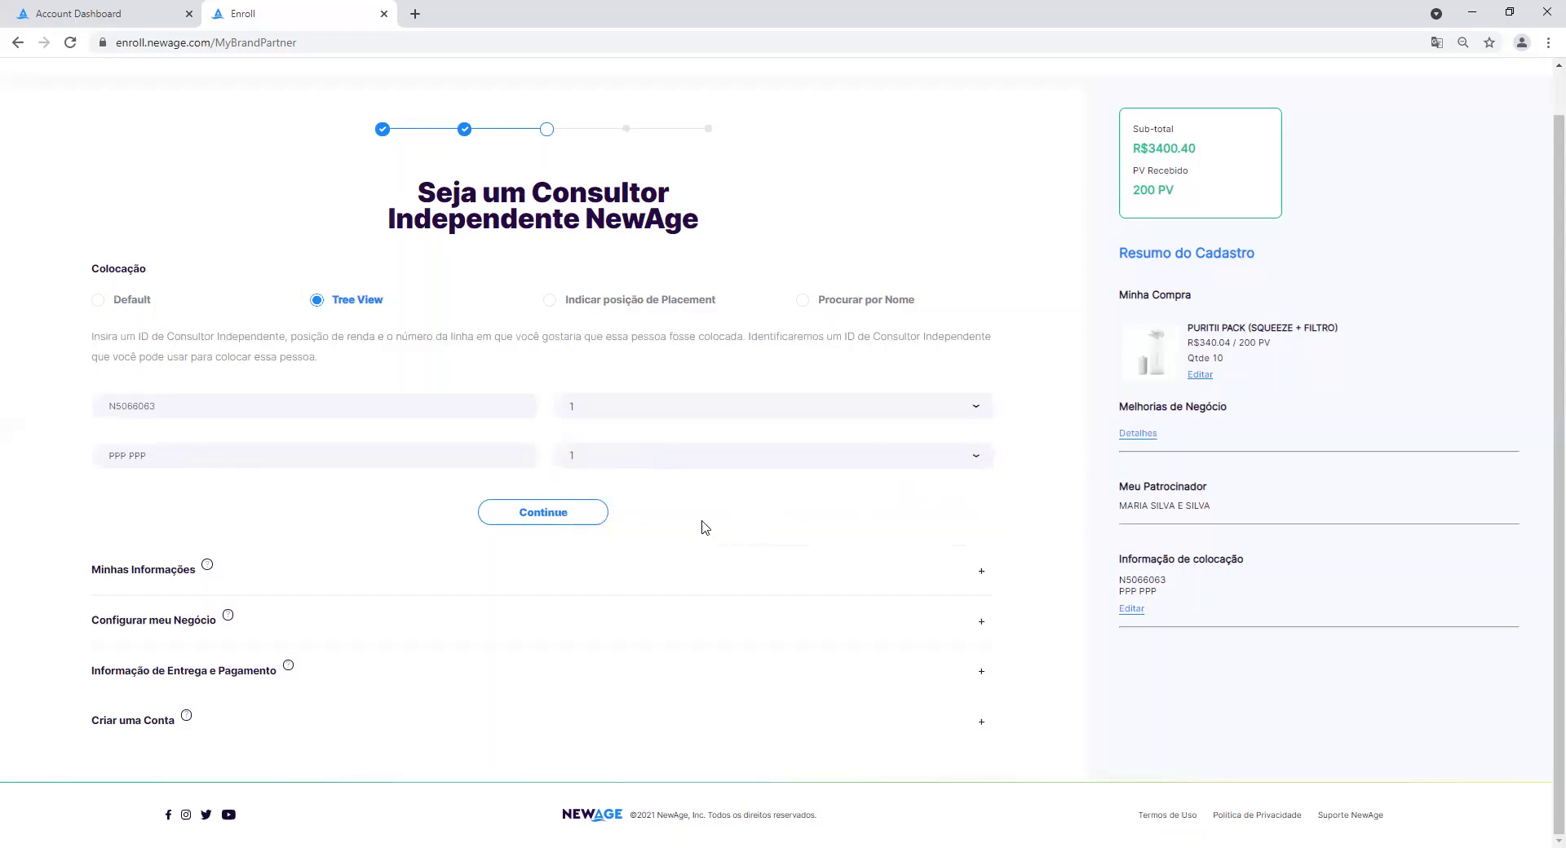
pyautogui.click(568, 519)
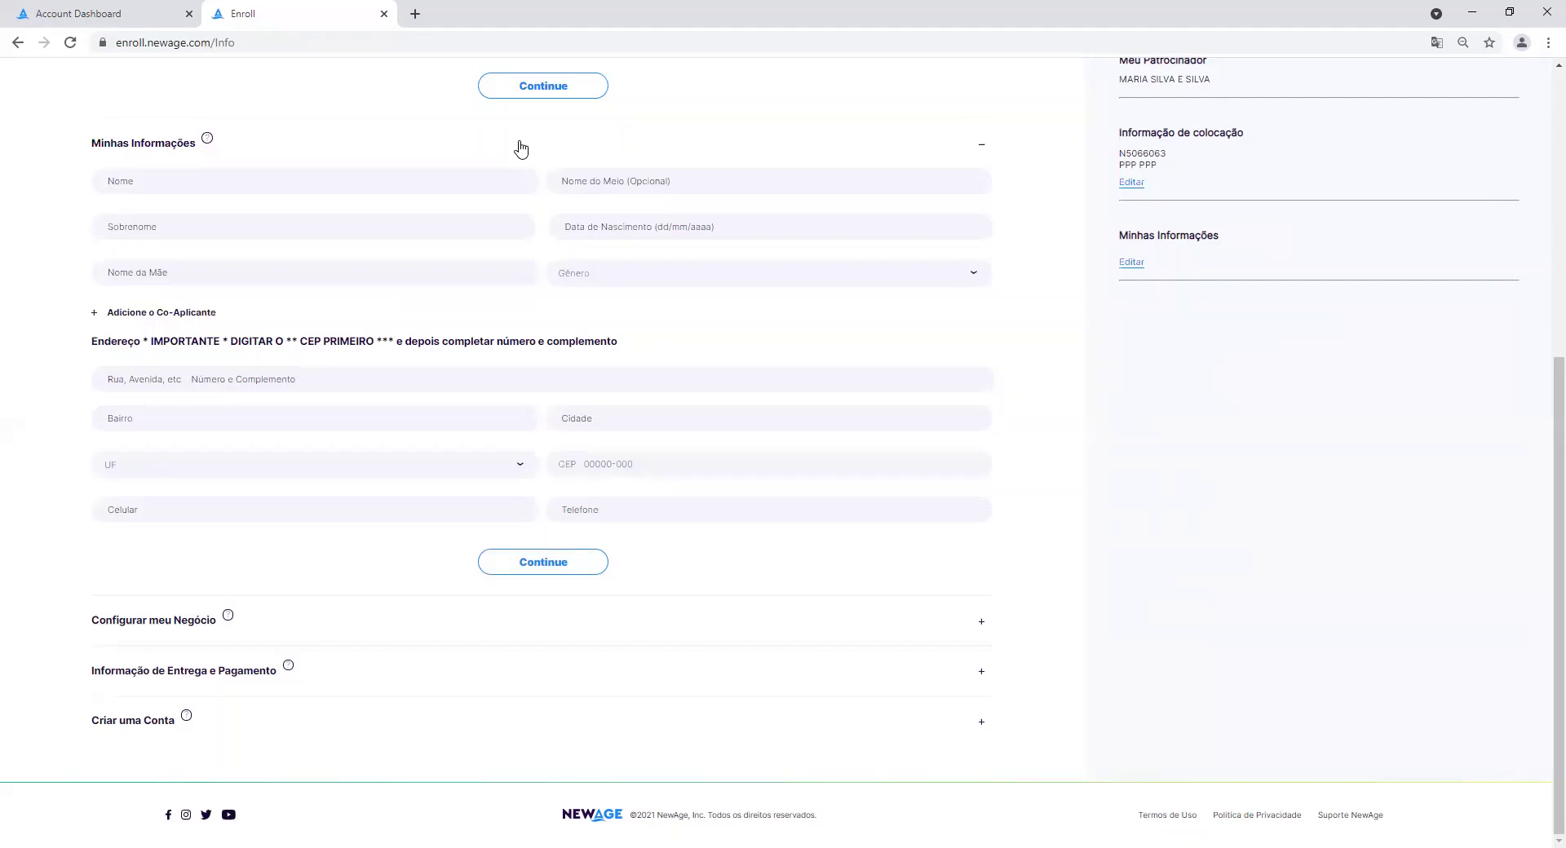
# Enter the consultant's first name, middle name and surname.
pyautogui.write('Jo')
pyautogui.press('BackSpace')
pyautogui.press('BackSpace')
pyautogui.write('J')
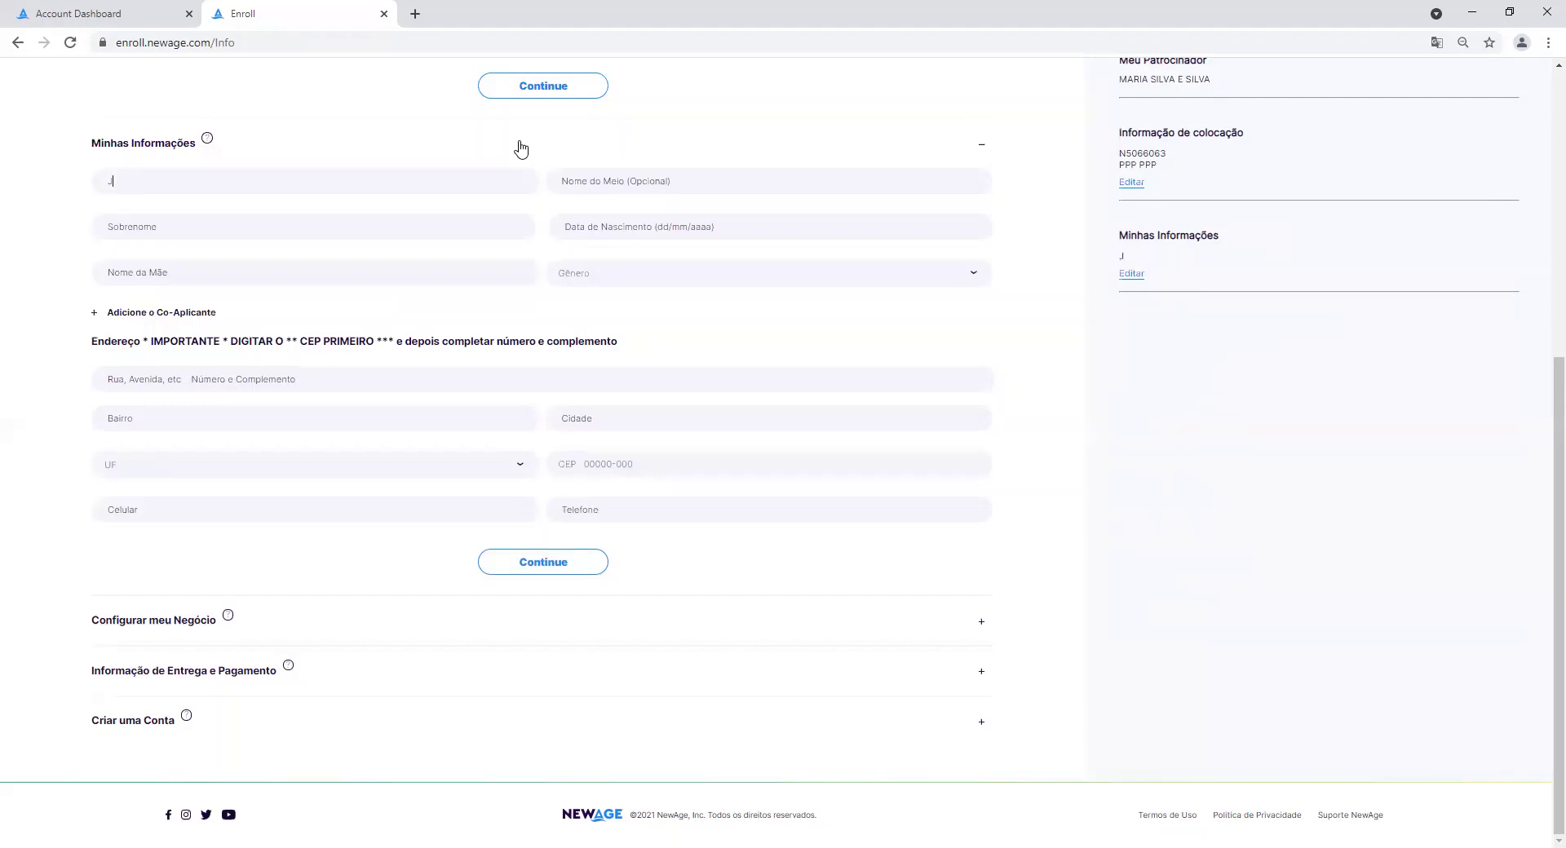
pyautogui.write('oao.teste')
pyautogui.press('Tab')
pyautogui.write('26')
pyautogui.press('BackSpace')
pyautogui.press('BackSpace')
pyautogui.write('vinteesei')
pyautogui.press('Tab')
pyautogui.write('agosto')
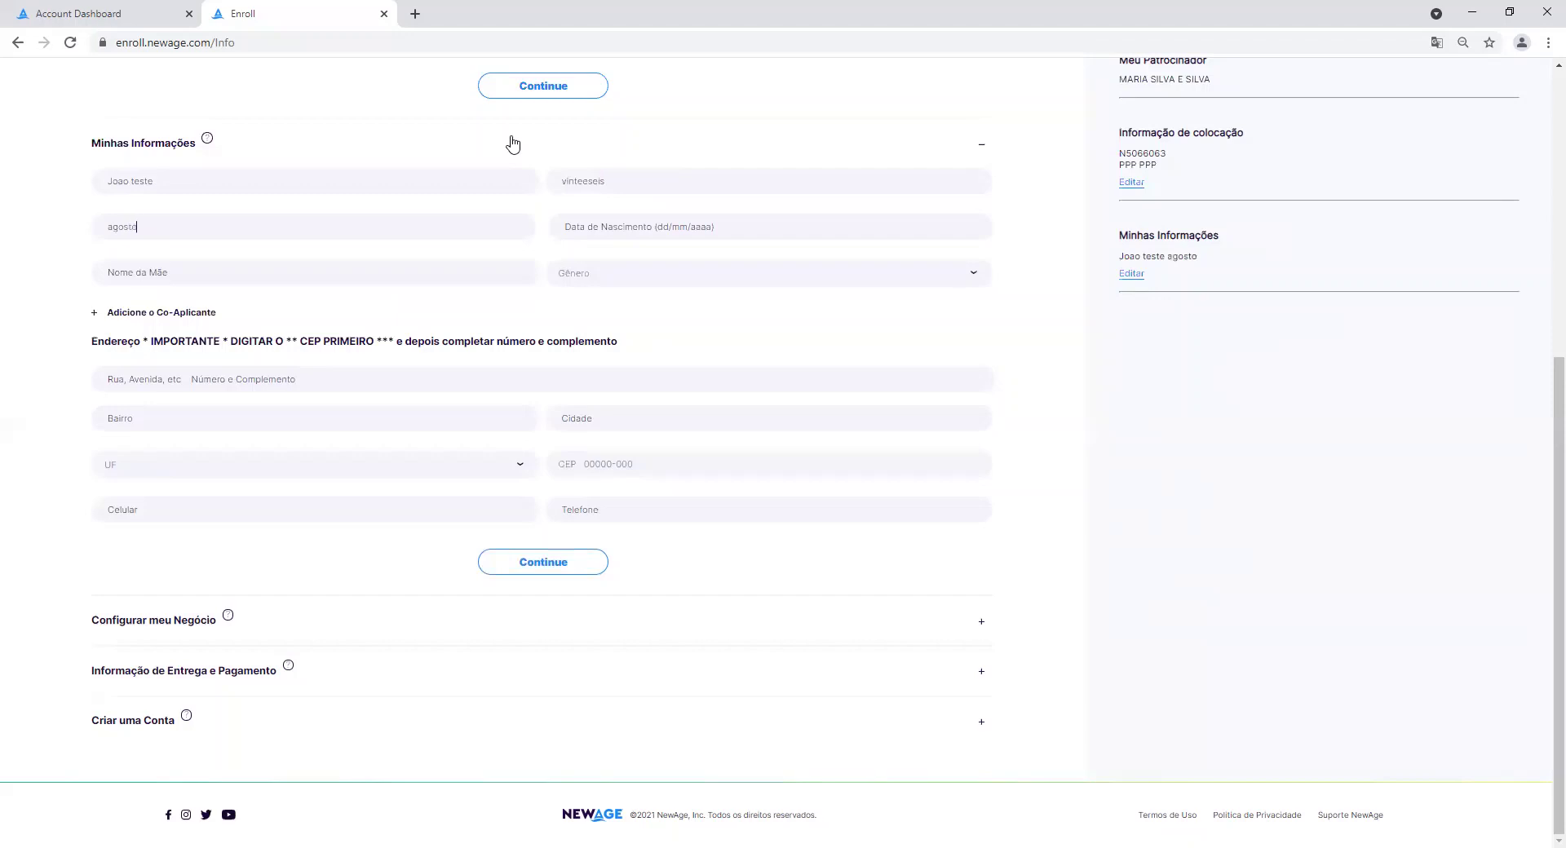
# Set the birth date to 13/01/2000 in the date picker.
pyautogui.click(695, 232)
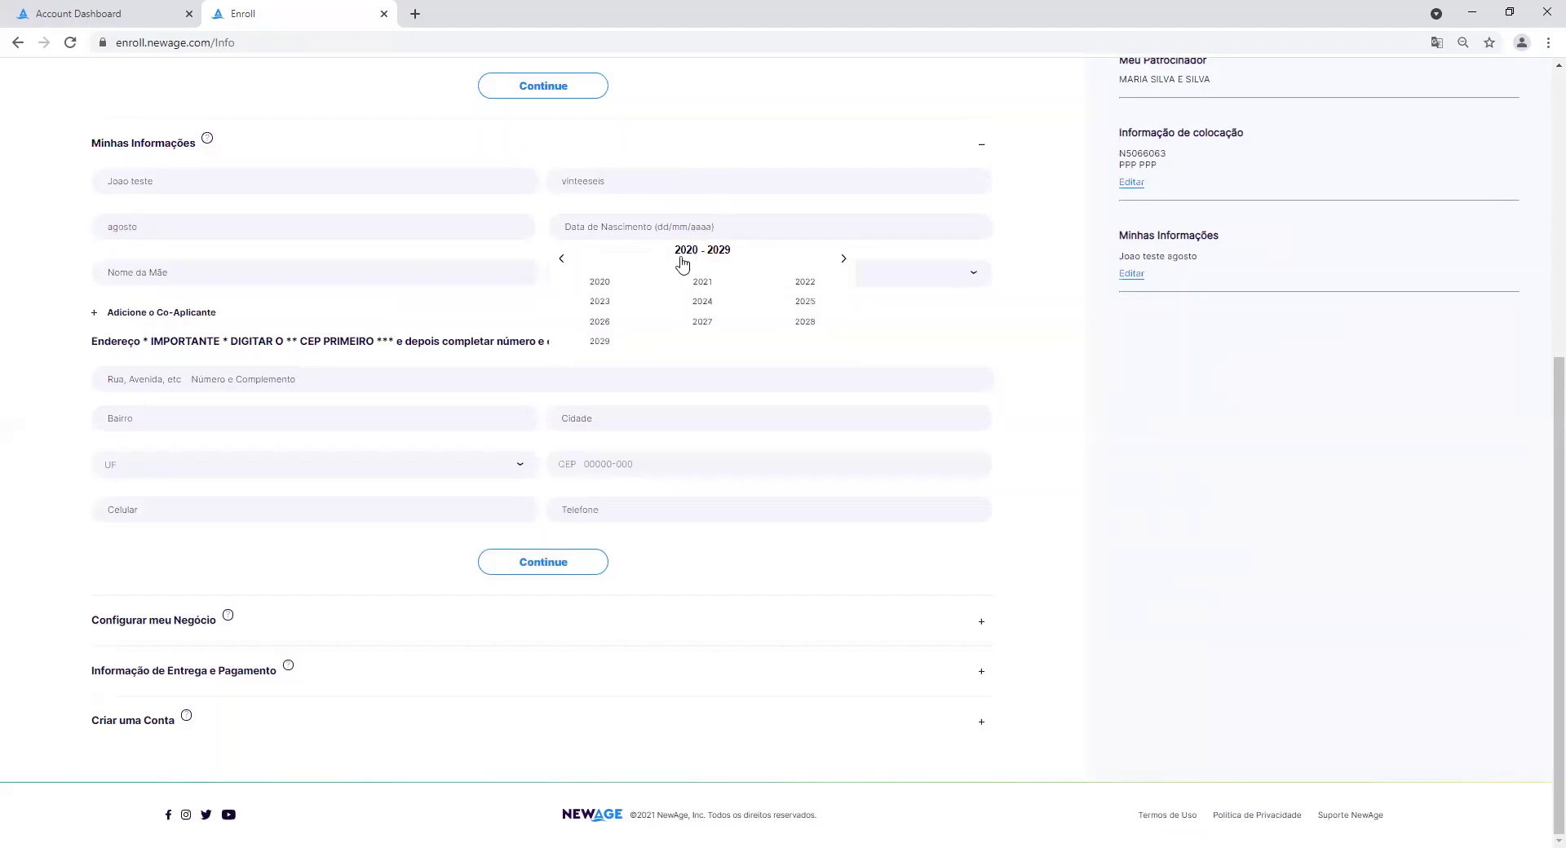
pyautogui.click(561, 259)
pyautogui.click(561, 258)
pyautogui.click(609, 285)
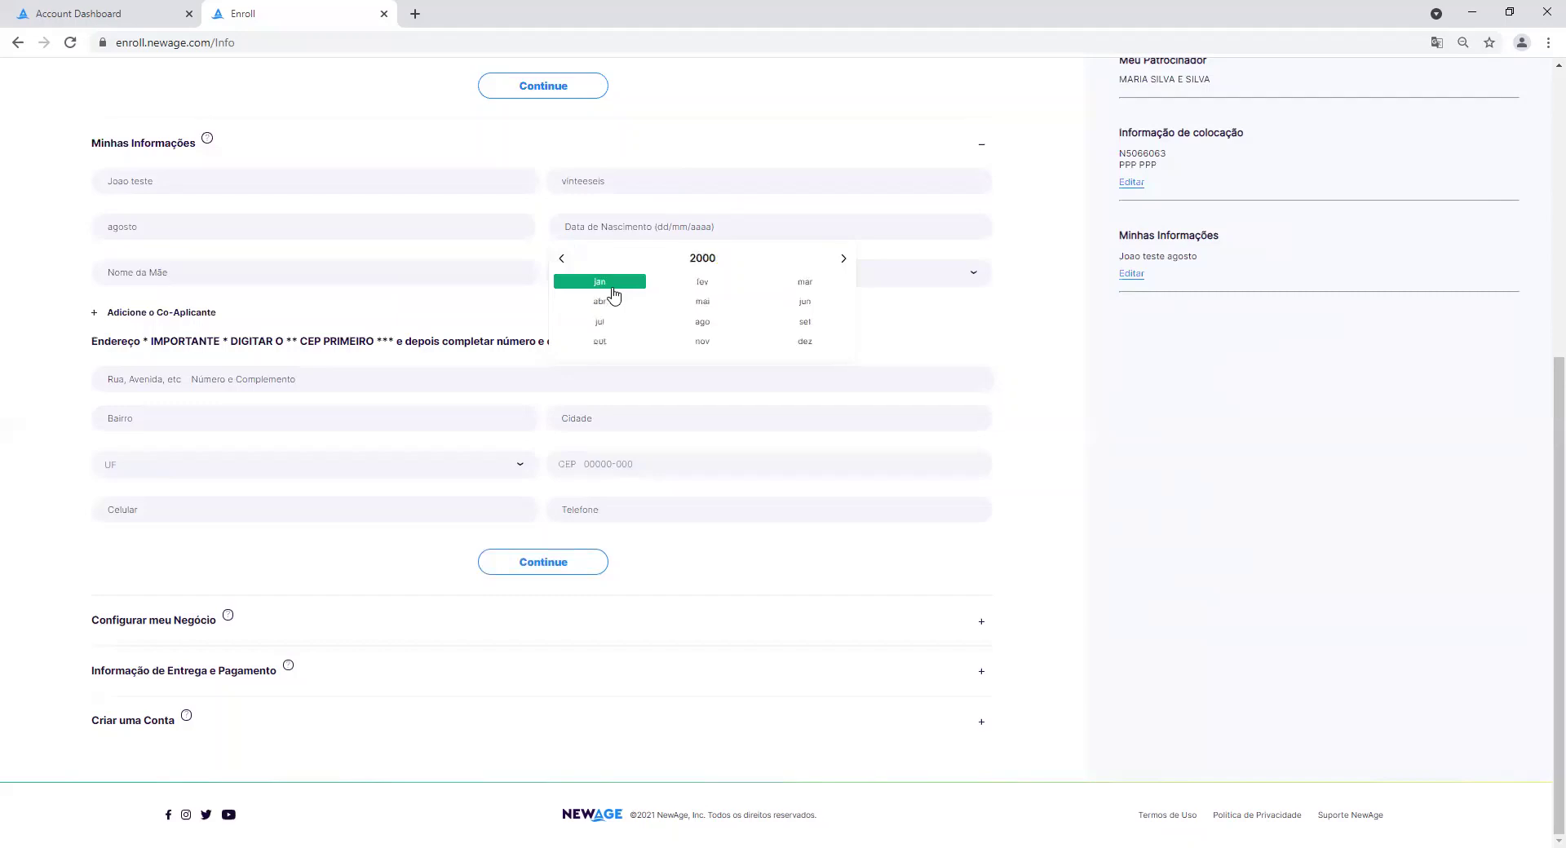
pyautogui.click(614, 294)
pyautogui.click(702, 343)
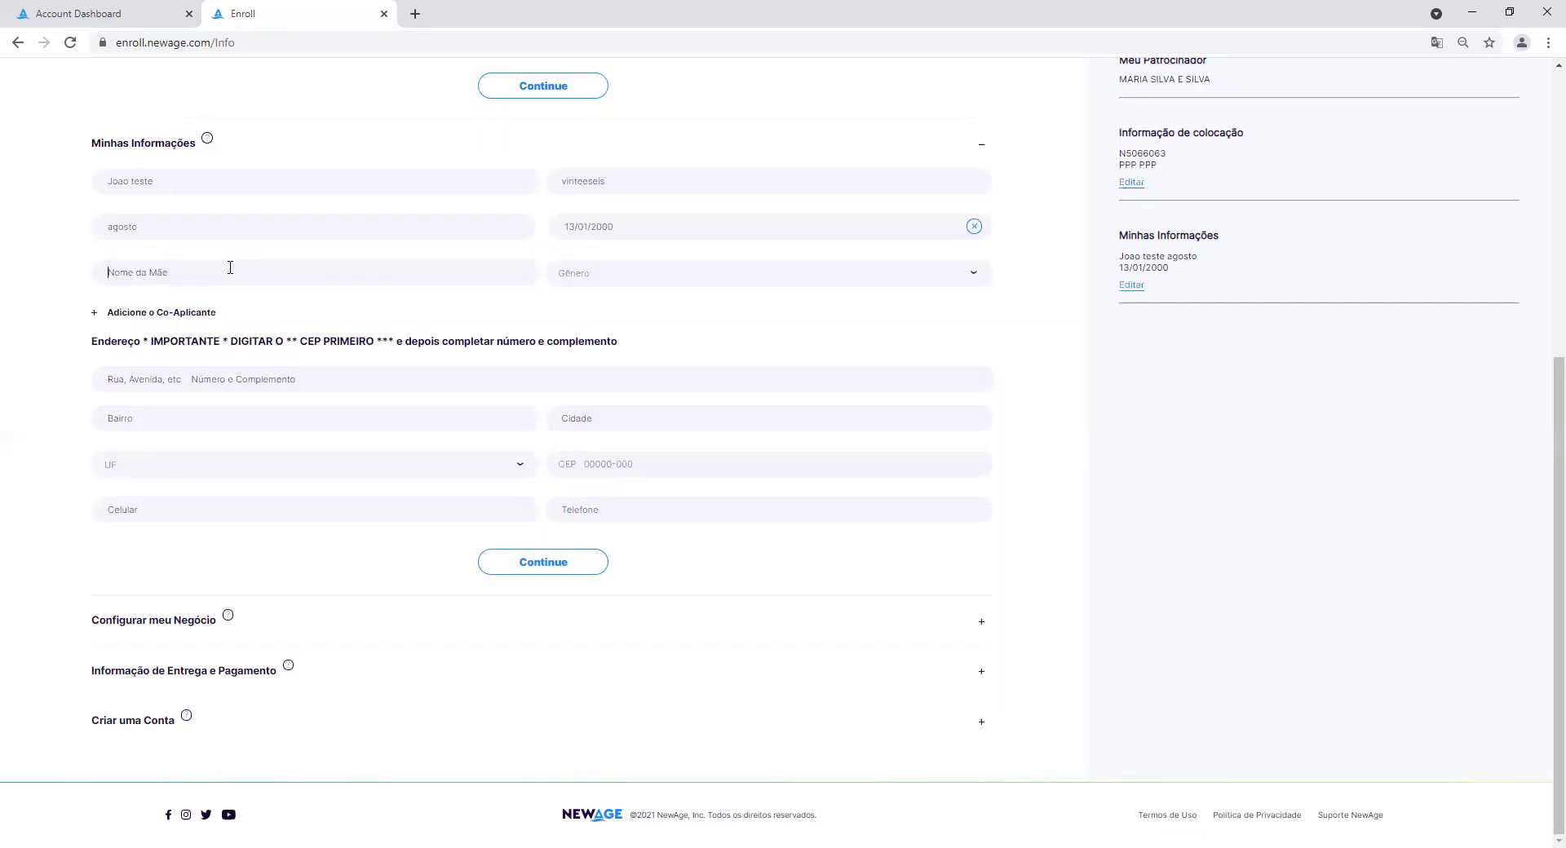
# Enter the mother's name and set the gender to Homem.
pyautogui.write('Ma')
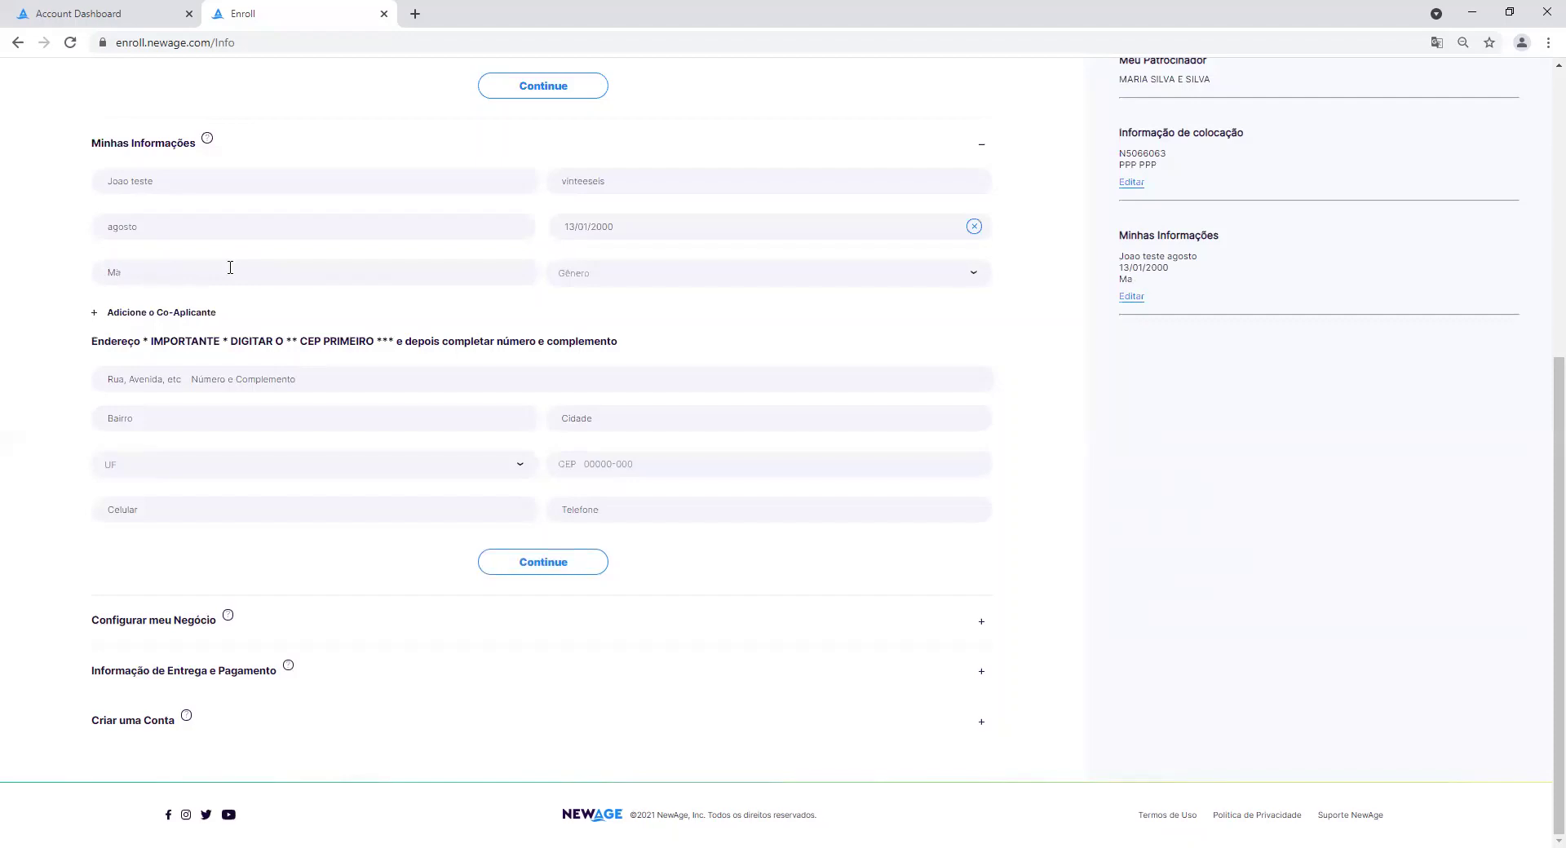
pyautogui.write('e teste')
pyautogui.click(667, 276)
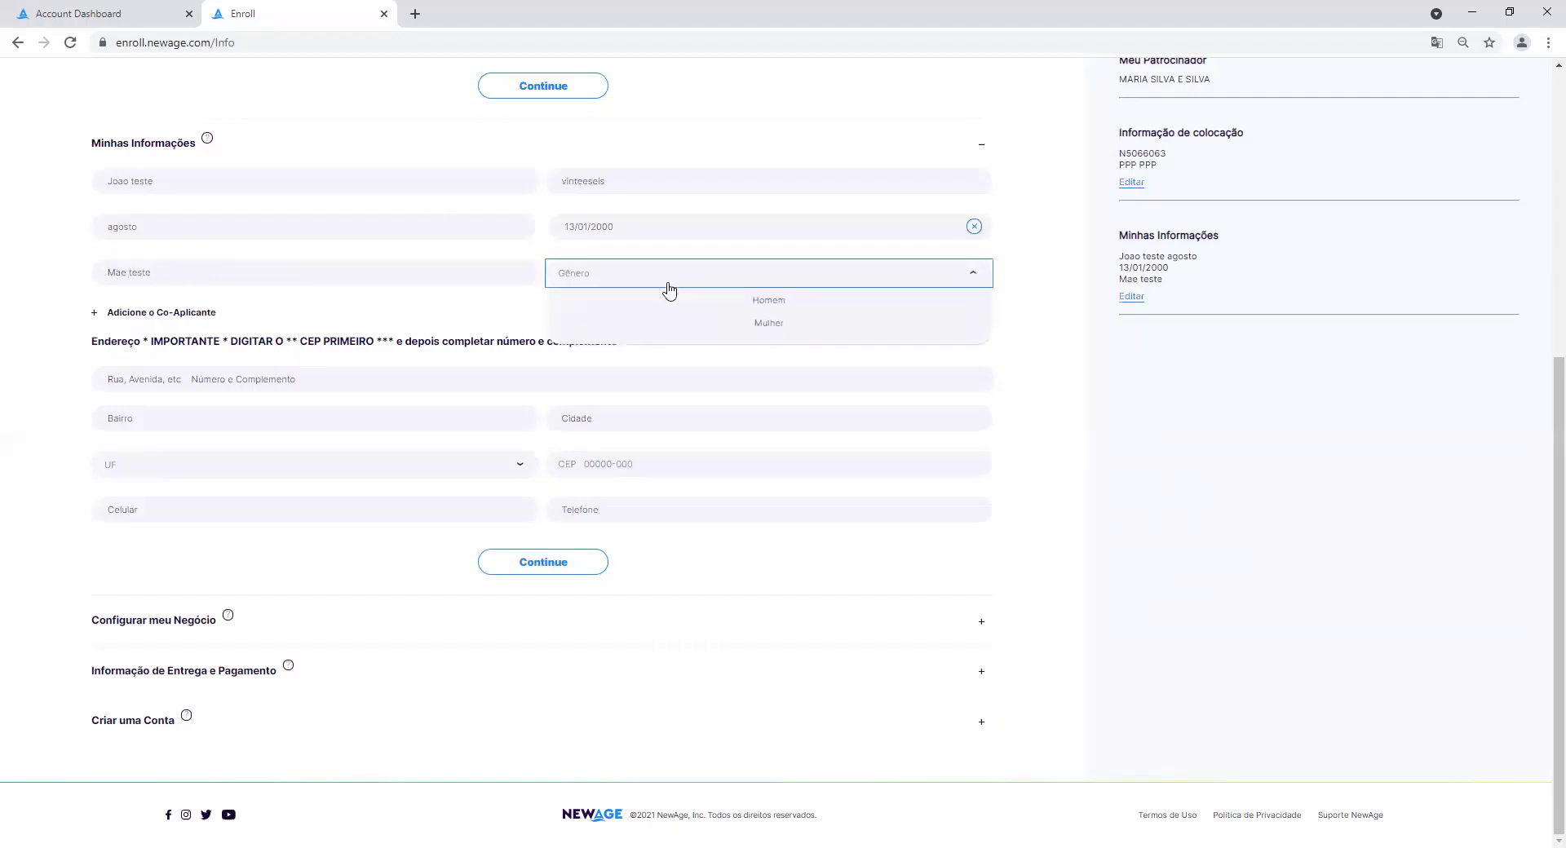
pyautogui.click(752, 330)
pyautogui.click(814, 278)
pyautogui.click(769, 315)
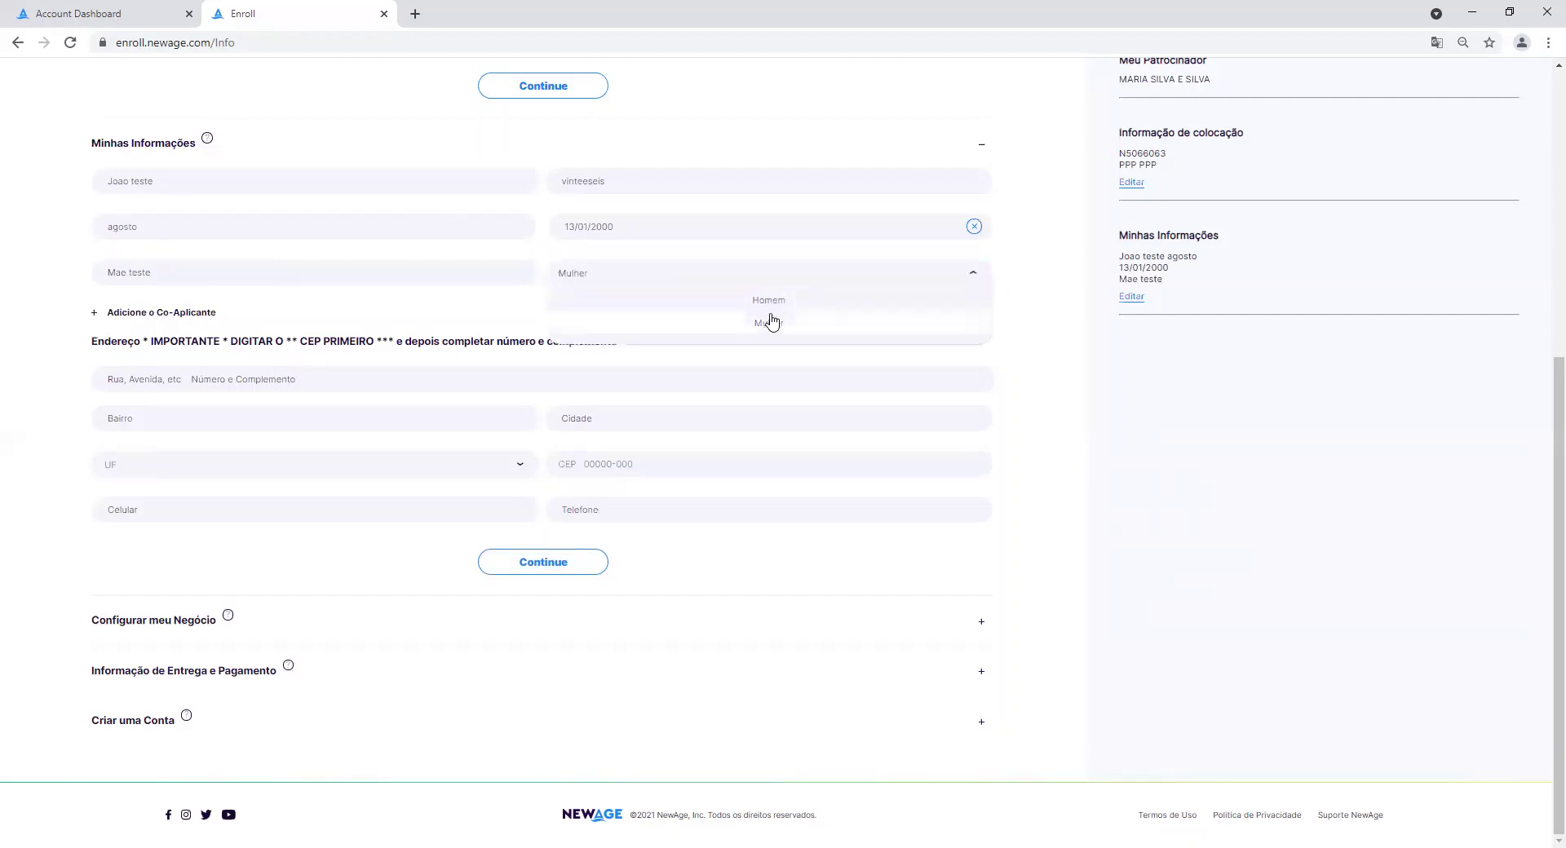
pyautogui.click(767, 282)
pyautogui.click(758, 314)
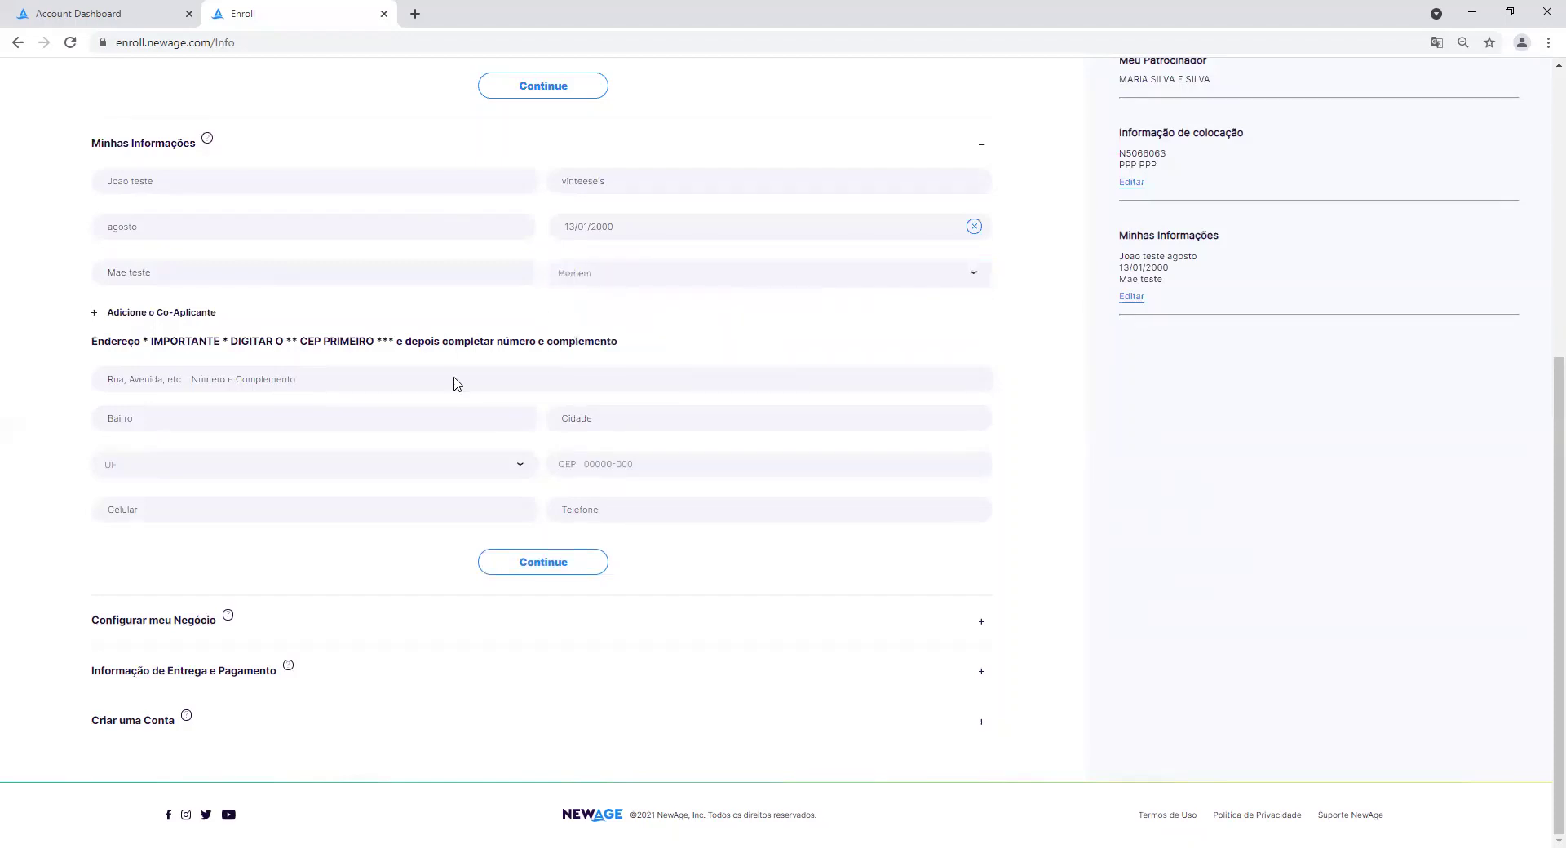
# Enter the postal code so the address autofills, then the mobile and landline numbers.
pyautogui.click(197, 366)
pyautogui.click(615, 465)
pyautogui.write('01452-001')
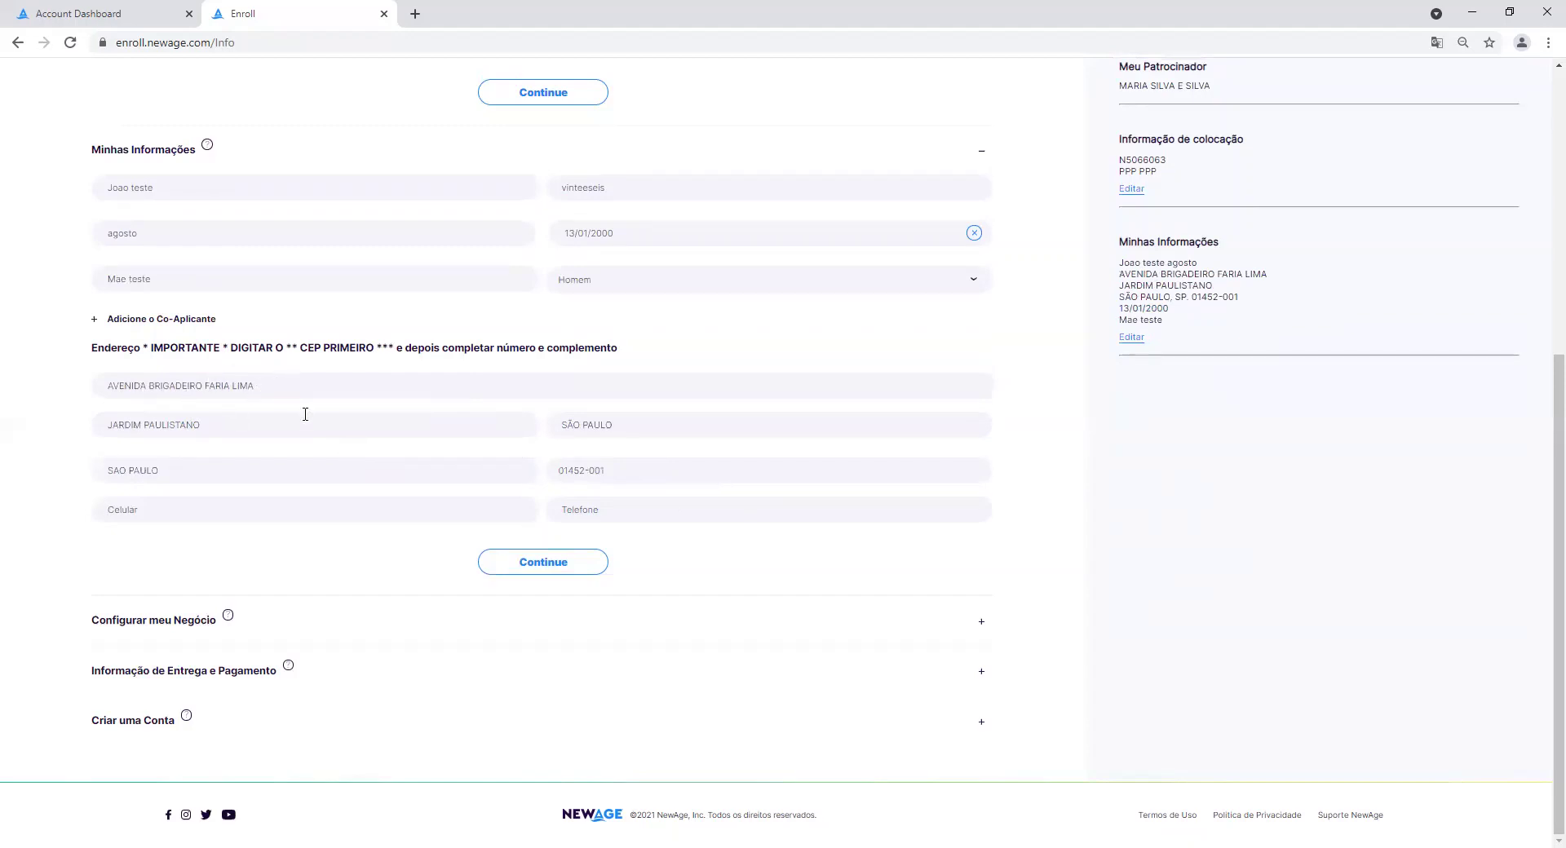
pyautogui.write('11')
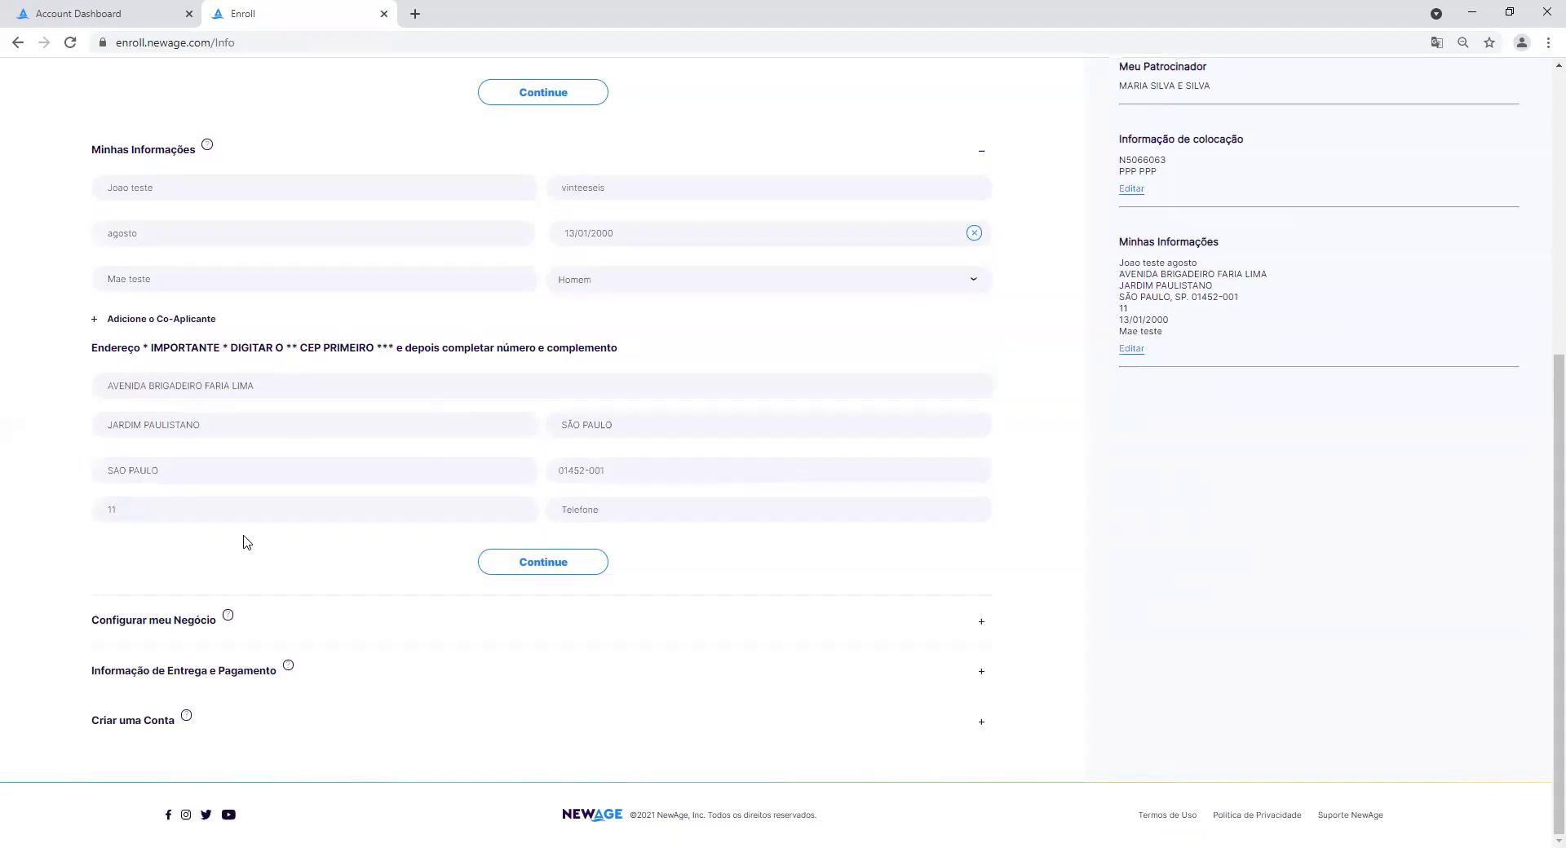
pyautogui.write('999999999')
pyautogui.write('11')
pyautogui.write('999999999')
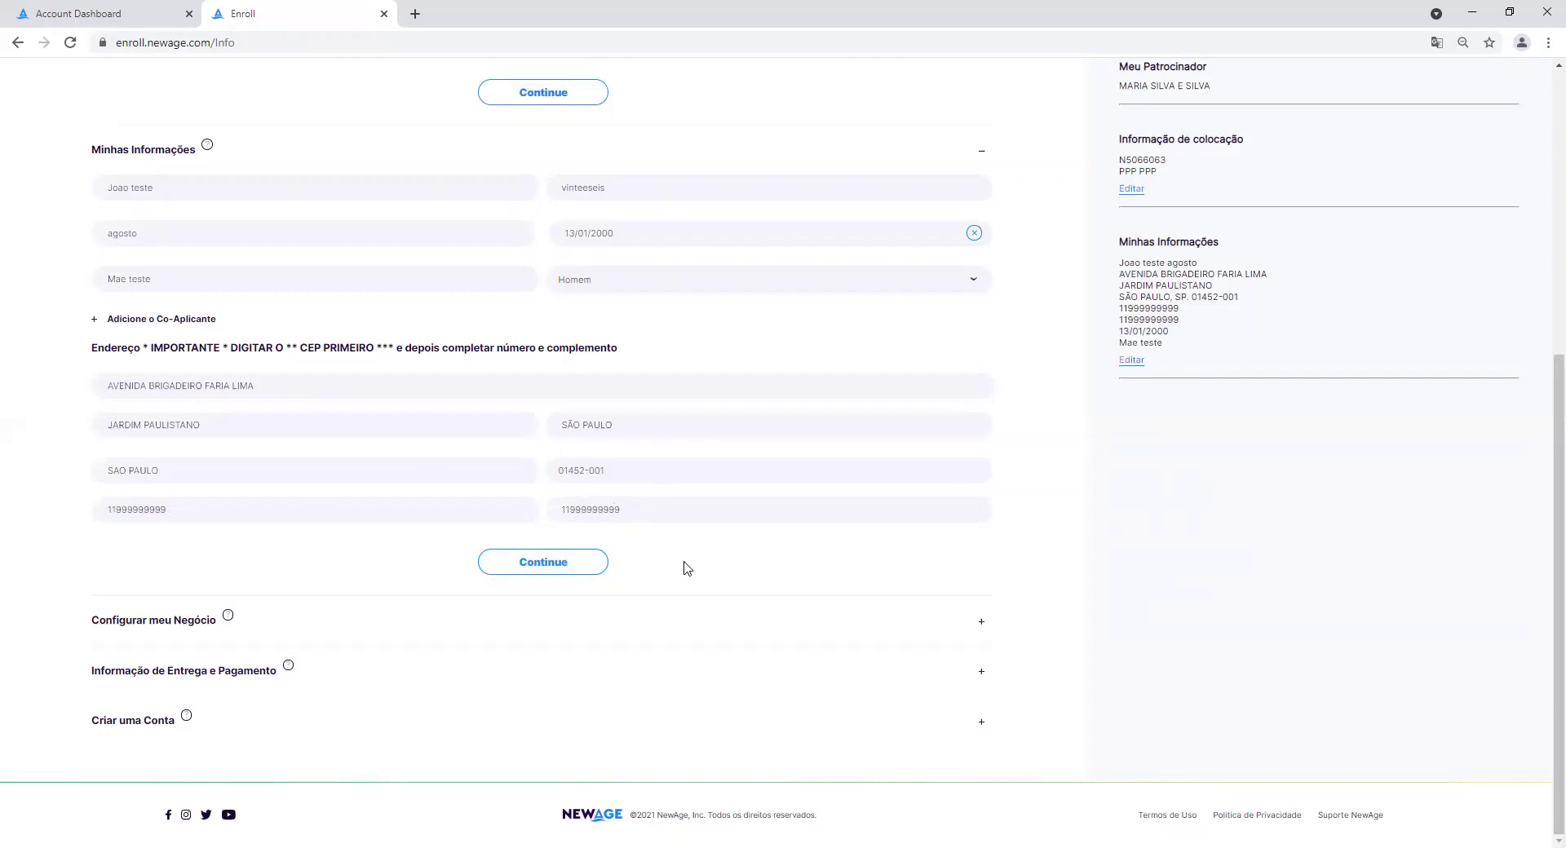
# Move to Configurar meu Negócio and fill in the consultant's CPF and RG numbers.
pyautogui.click(584, 575)
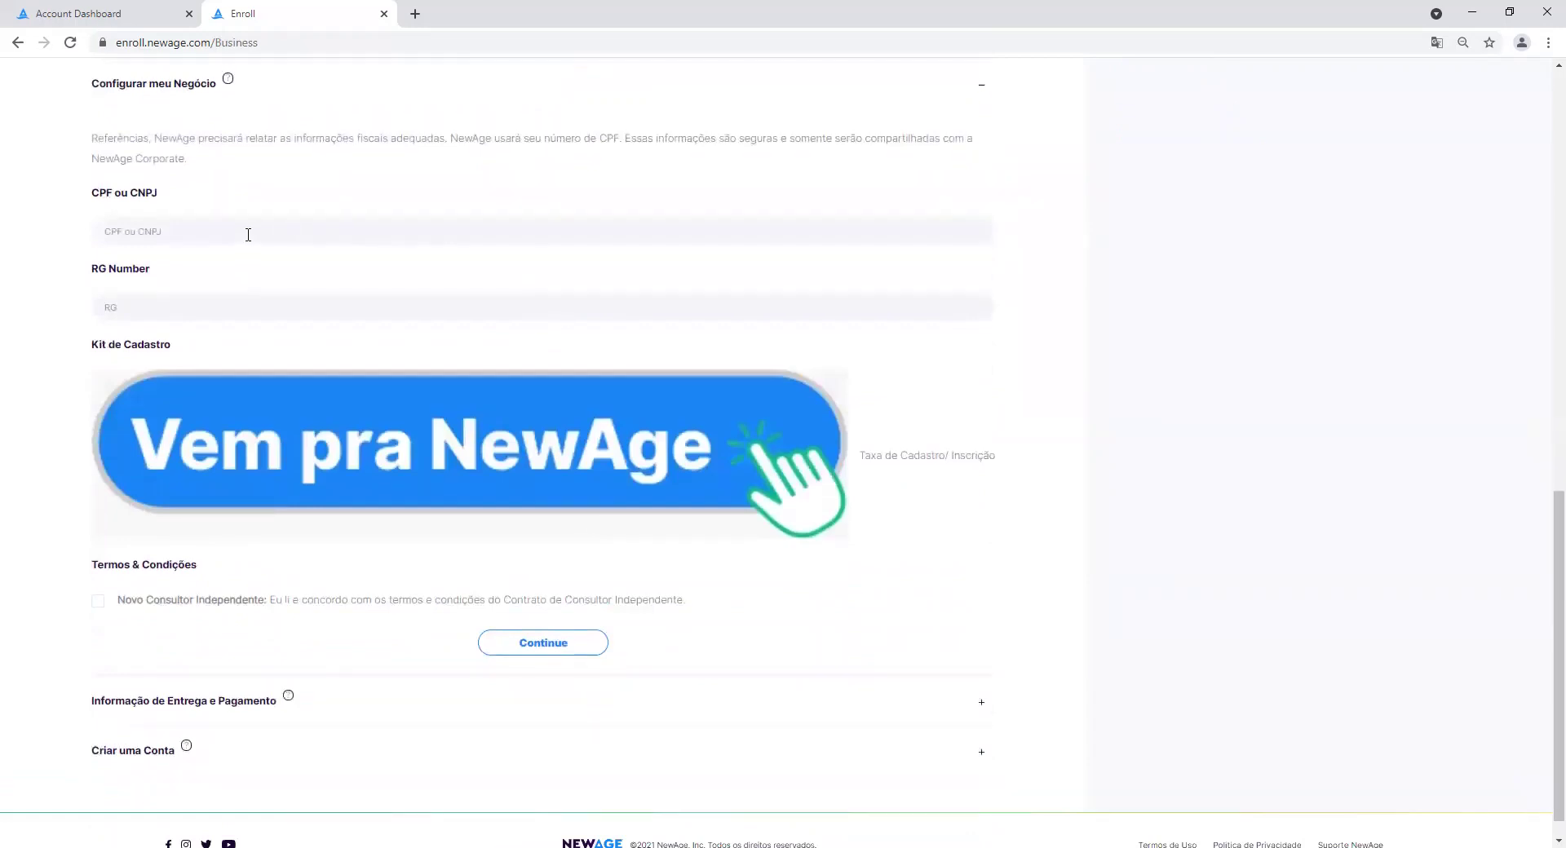
pyautogui.click(247, 234)
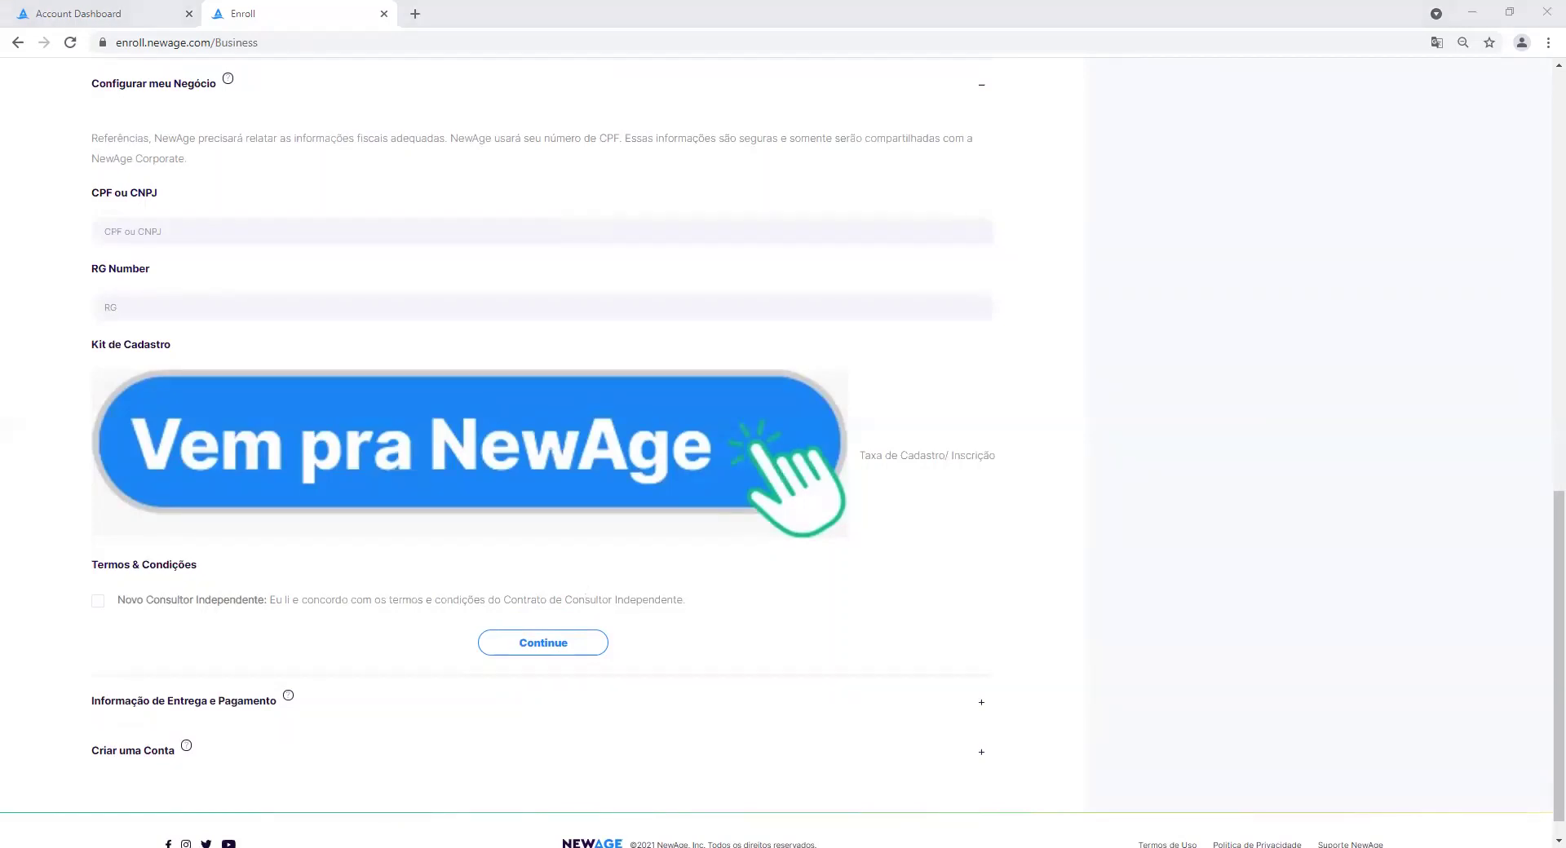
pyautogui.click(211, 233)
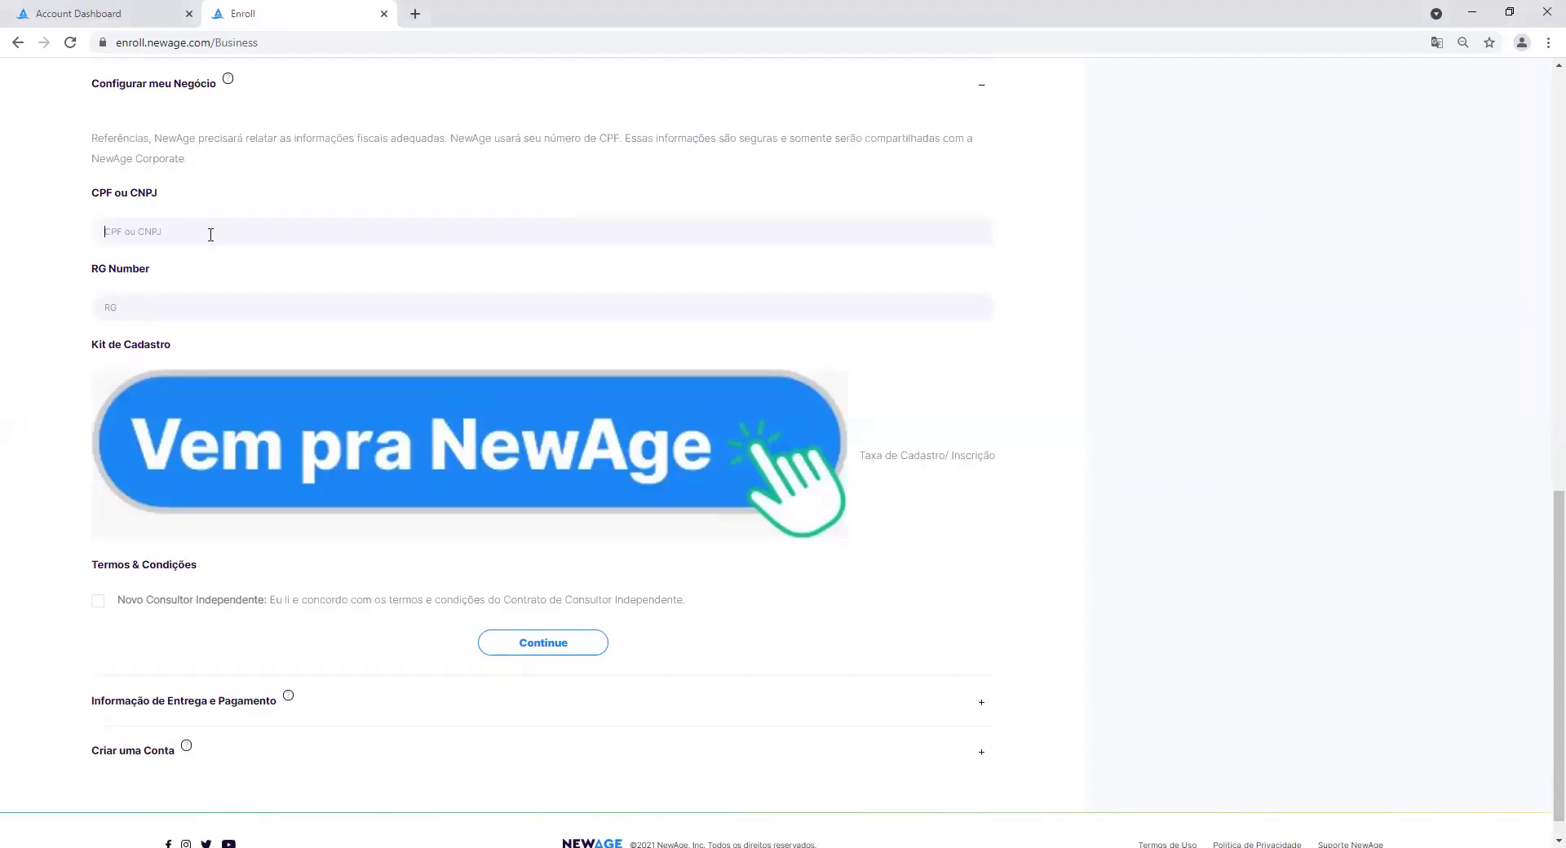
pyautogui.press('Tab')
pyautogui.scroll(-1, 121, 622)
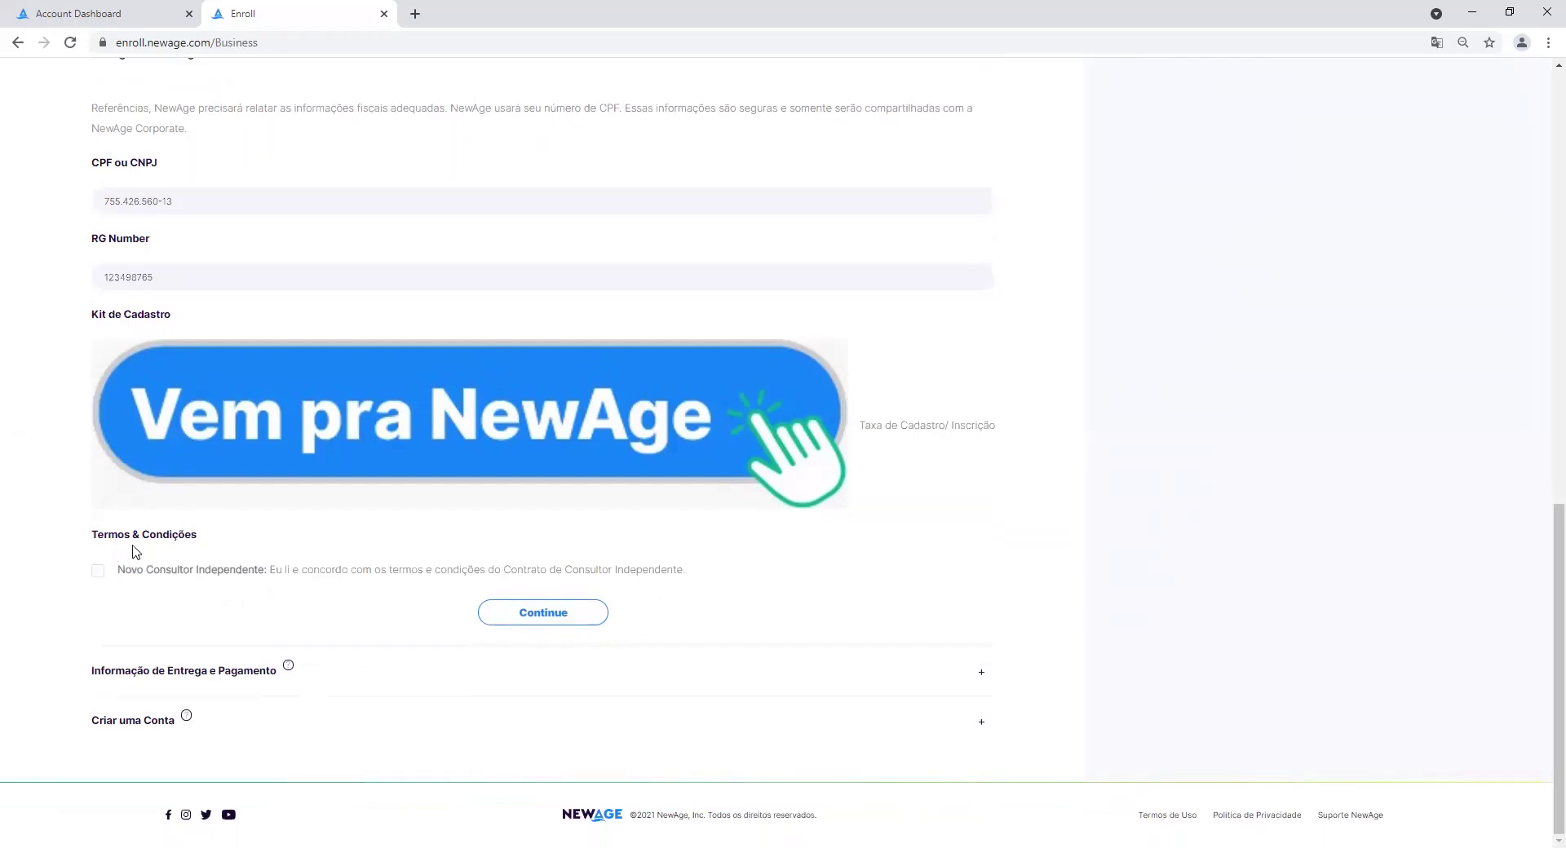
# Accept the independent consultant terms and continue to the delivery and payment step.
pyautogui.click(99, 575)
pyautogui.click(552, 620)
pyautogui.scroll(-5, 620, 617)
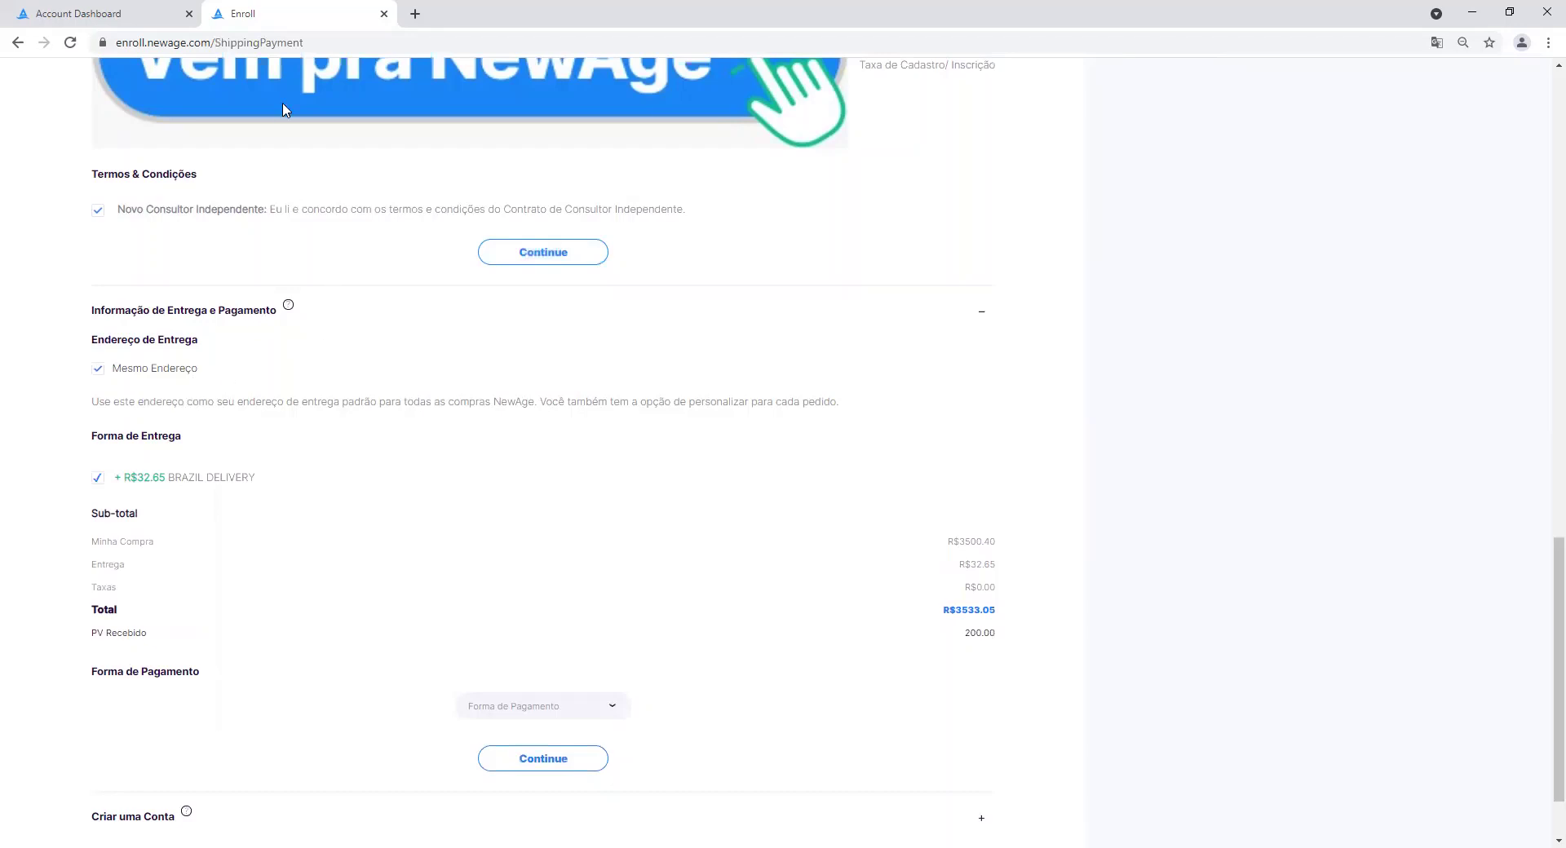
# Set the delivery address to Mesmo Endereço, reusing the registration address.
pyautogui.click(98, 371)
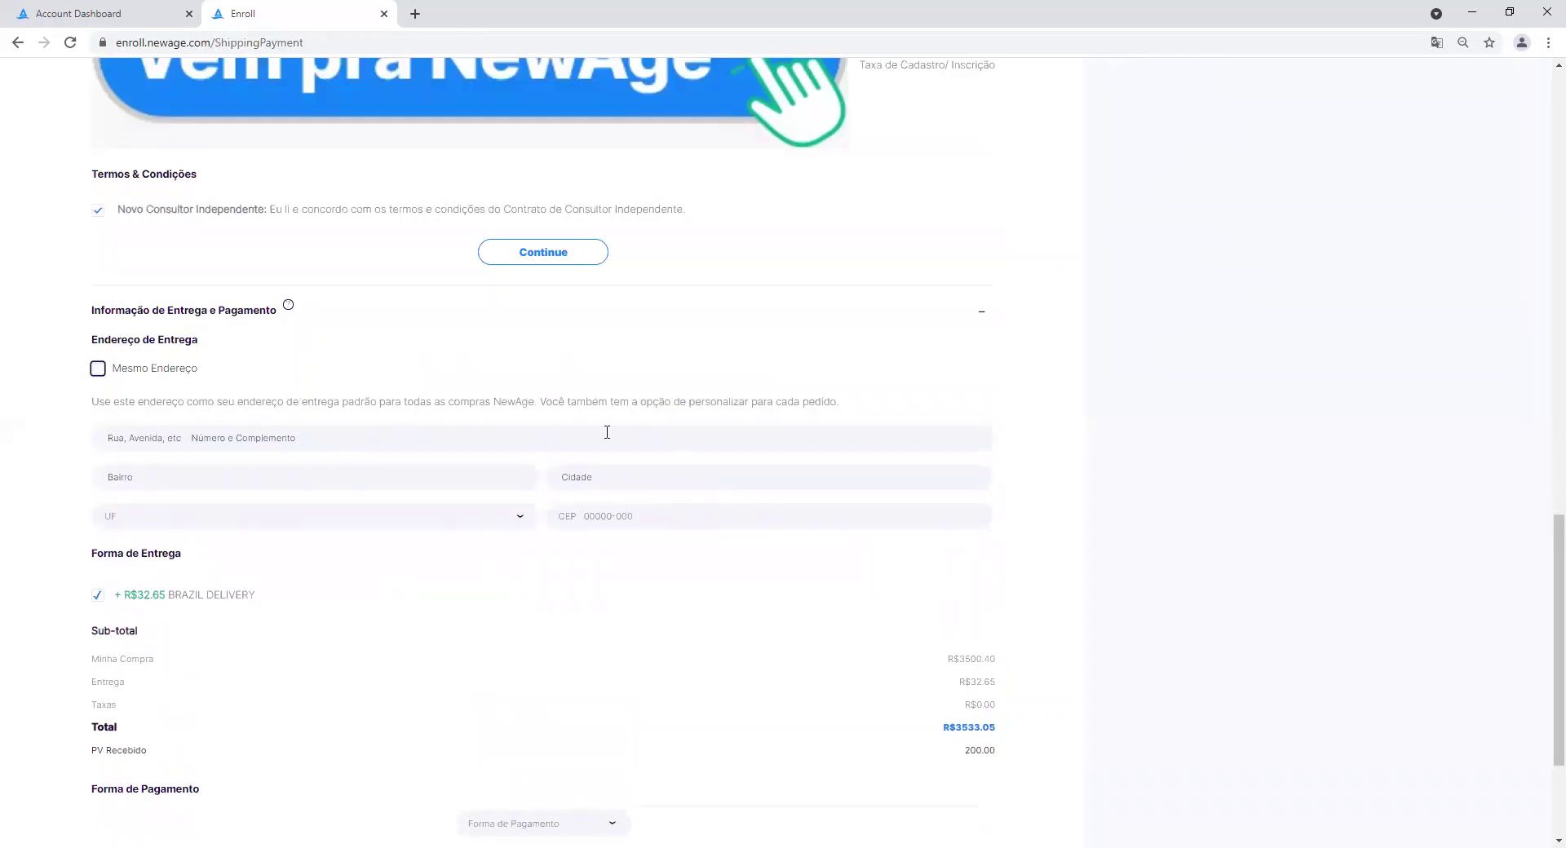
pyautogui.click(97, 370)
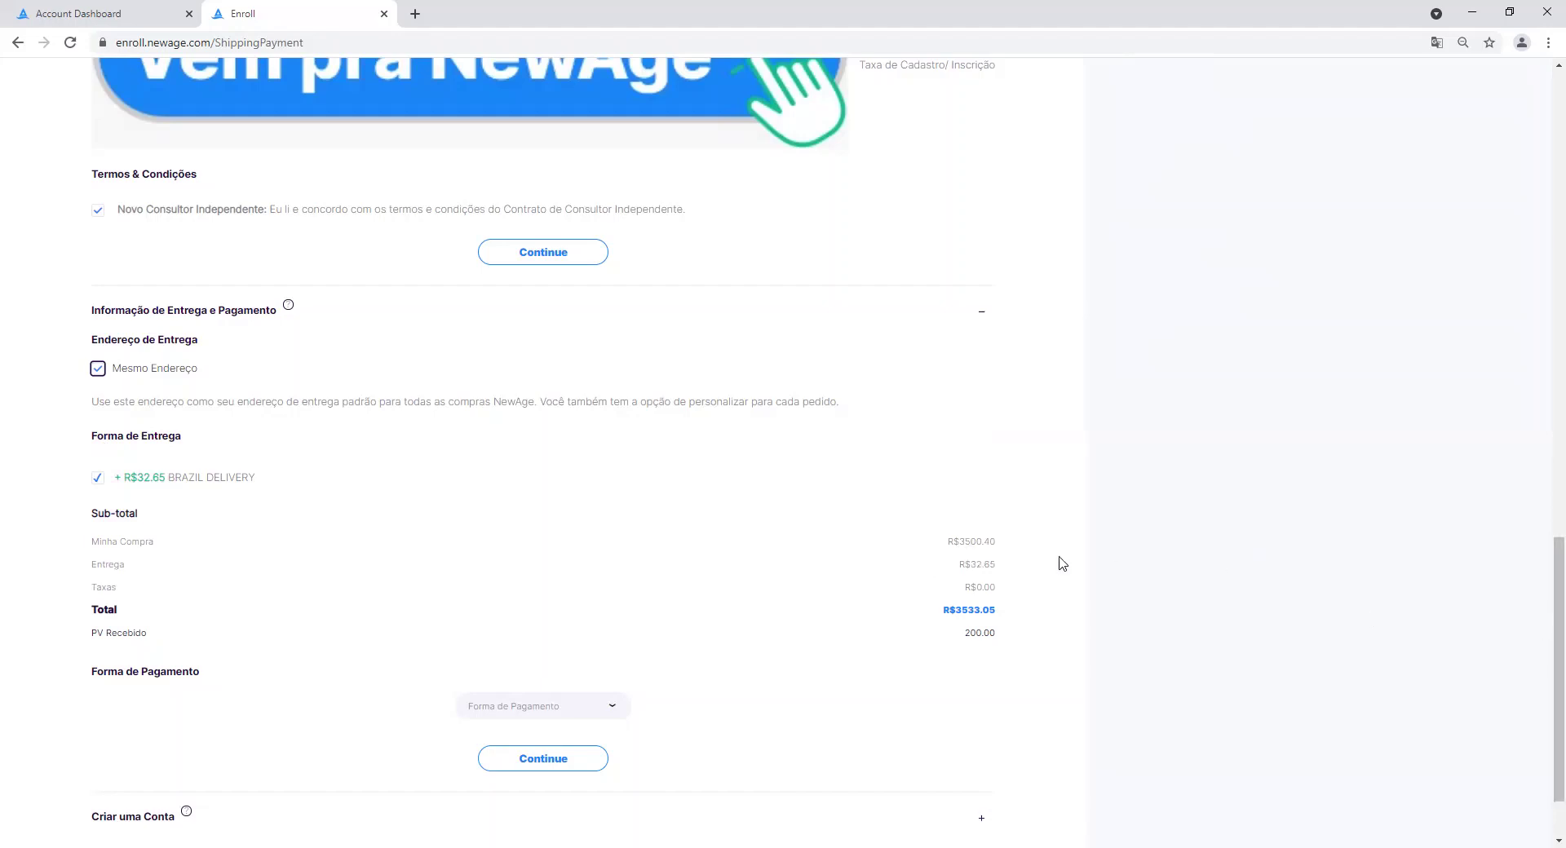
pyautogui.moveTo(947, 541); pyautogui.dragTo(961, 568)
# Highlight and then clear the R$32.65 delivery charge selection.
pyautogui.click(1005, 545)
pyautogui.click(959, 572)
pyautogui.scroll(-2, 875, 702)
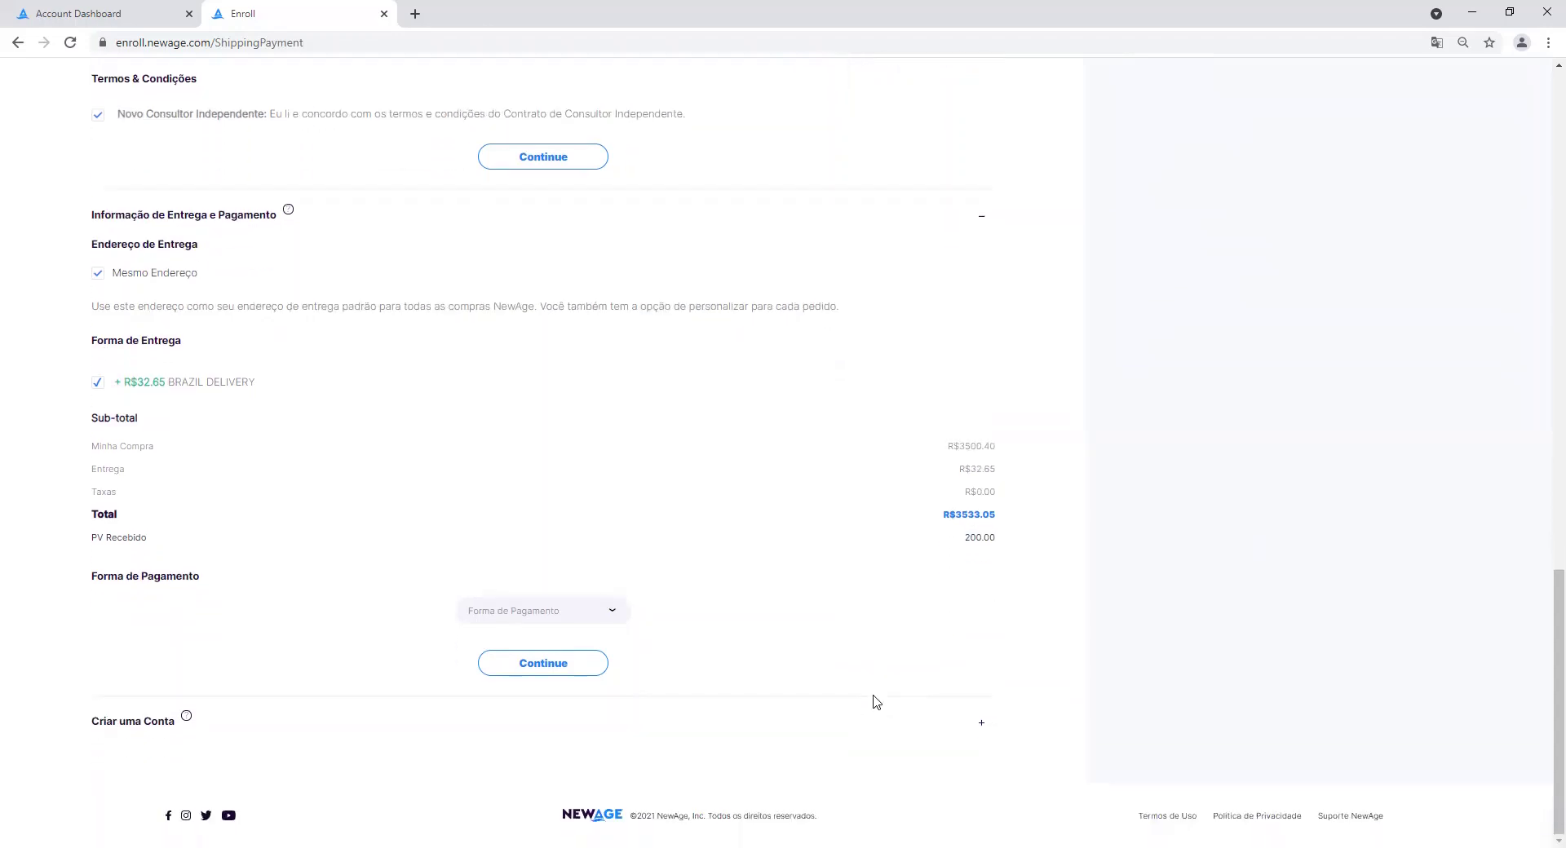
# Choose Novo Cartão de Crédito as payment with billing set to Mesmo Endereço.
pyautogui.click(611, 615)
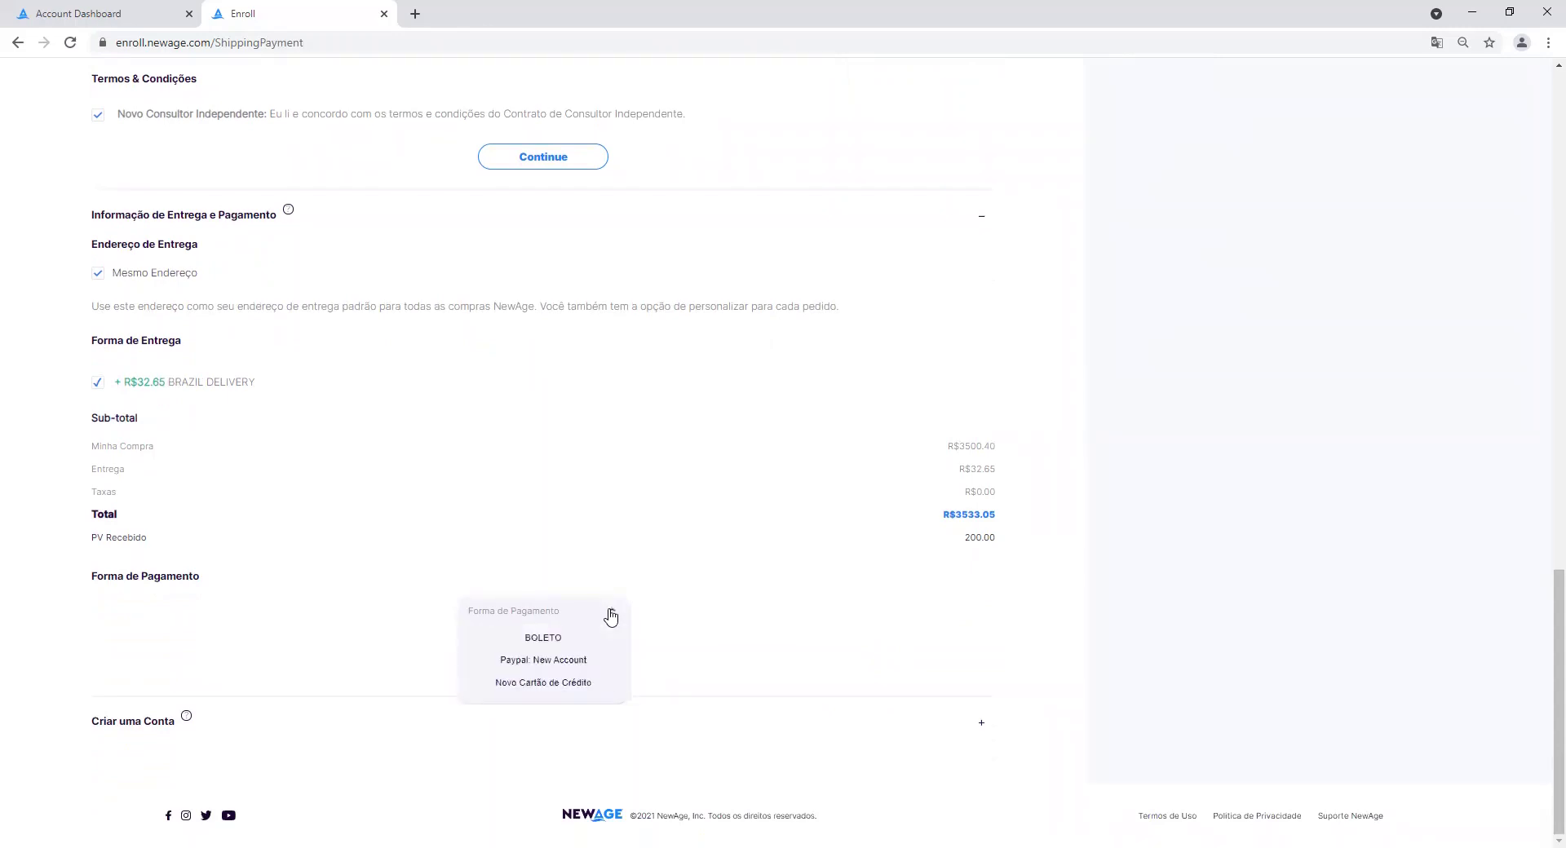
pyautogui.click(575, 690)
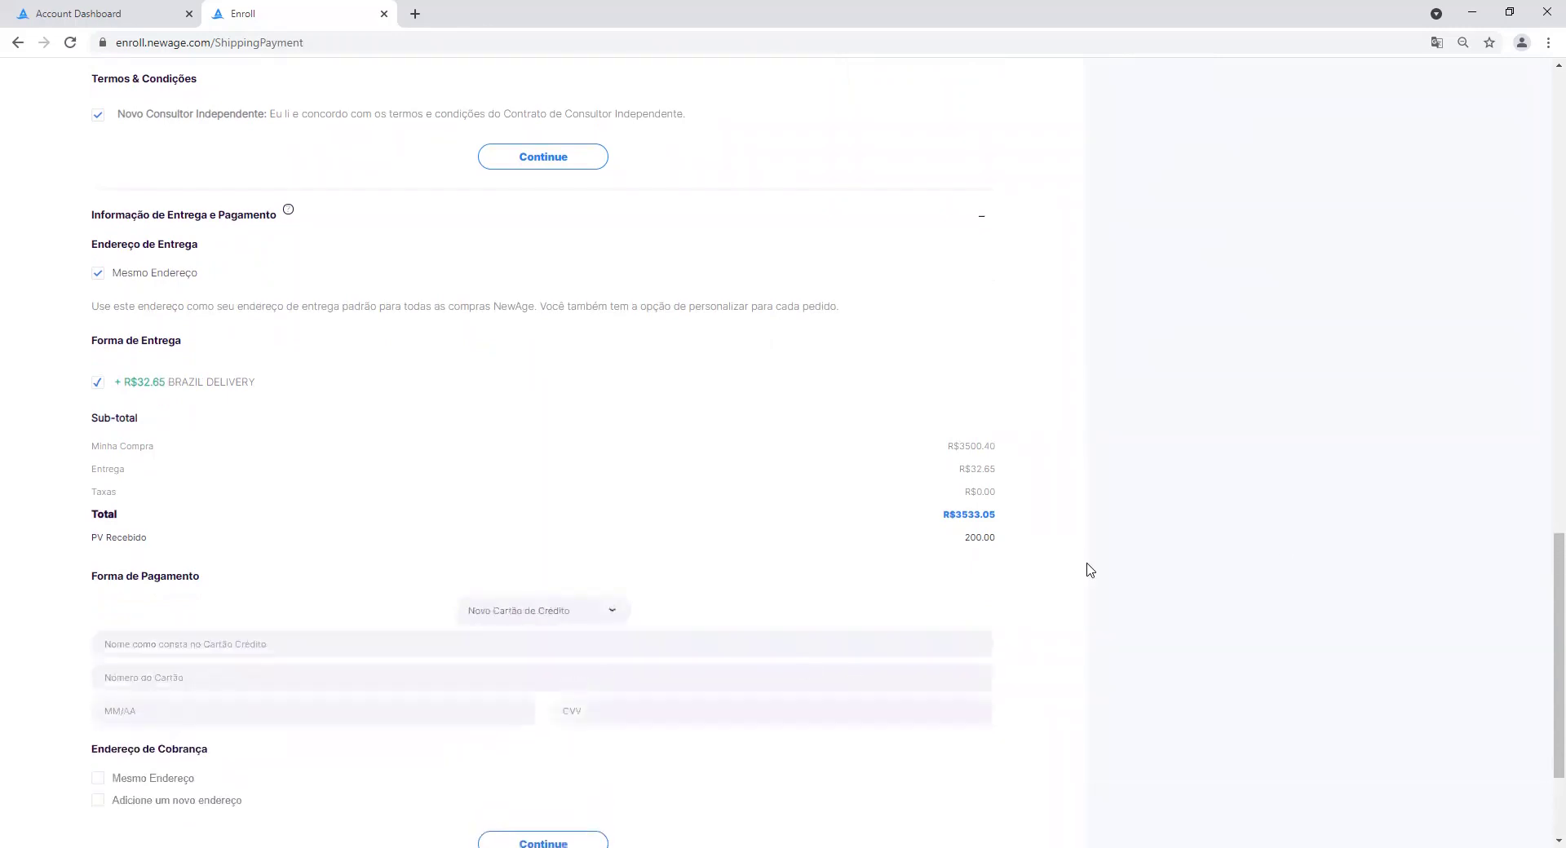
pyautogui.scroll(-3, 1544, 561)
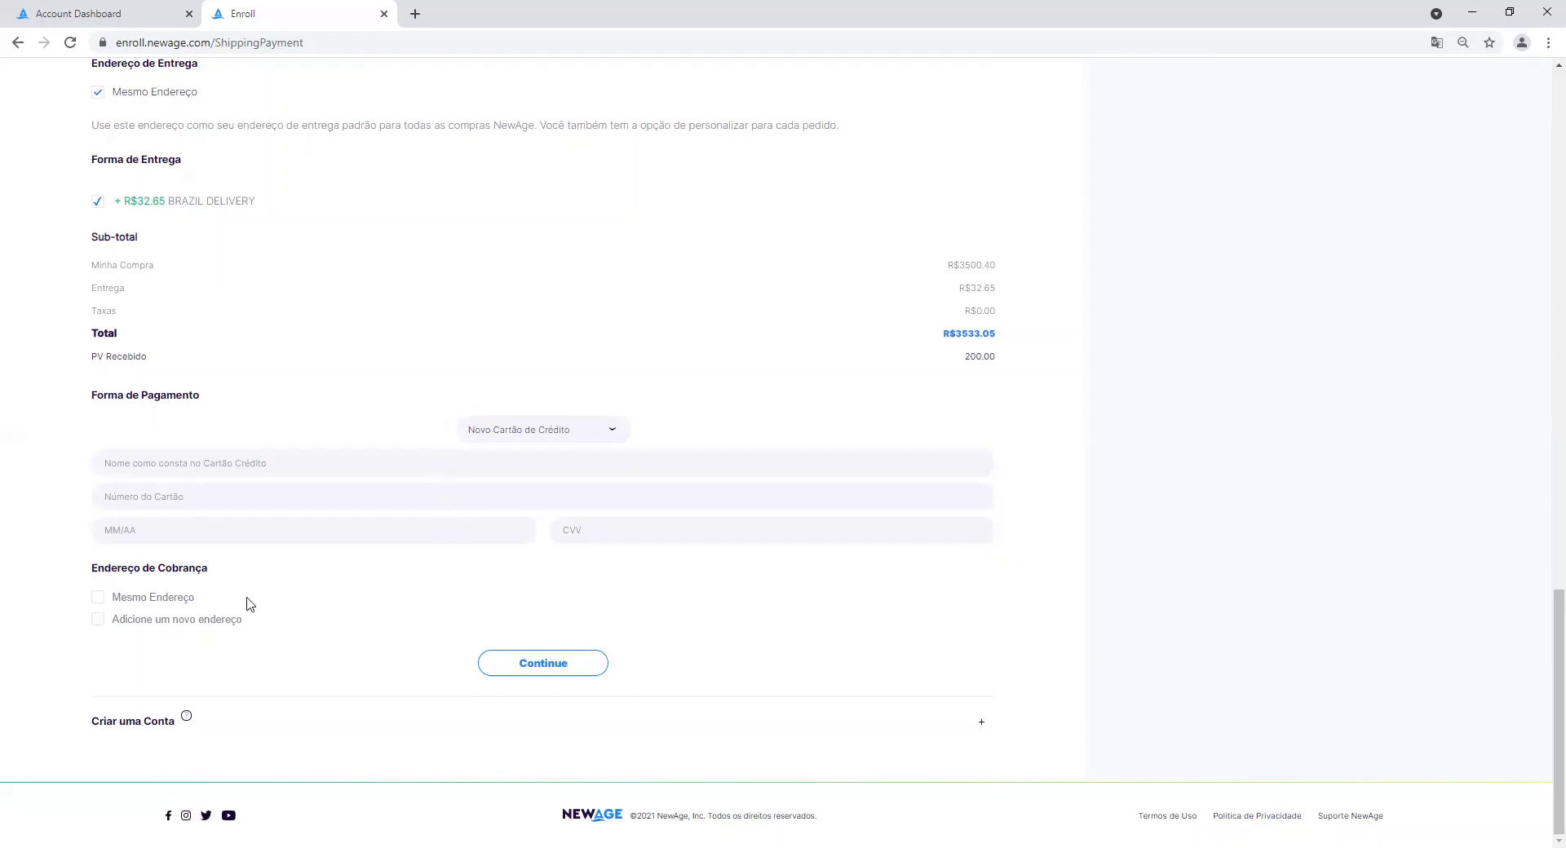
pyautogui.click(160, 624)
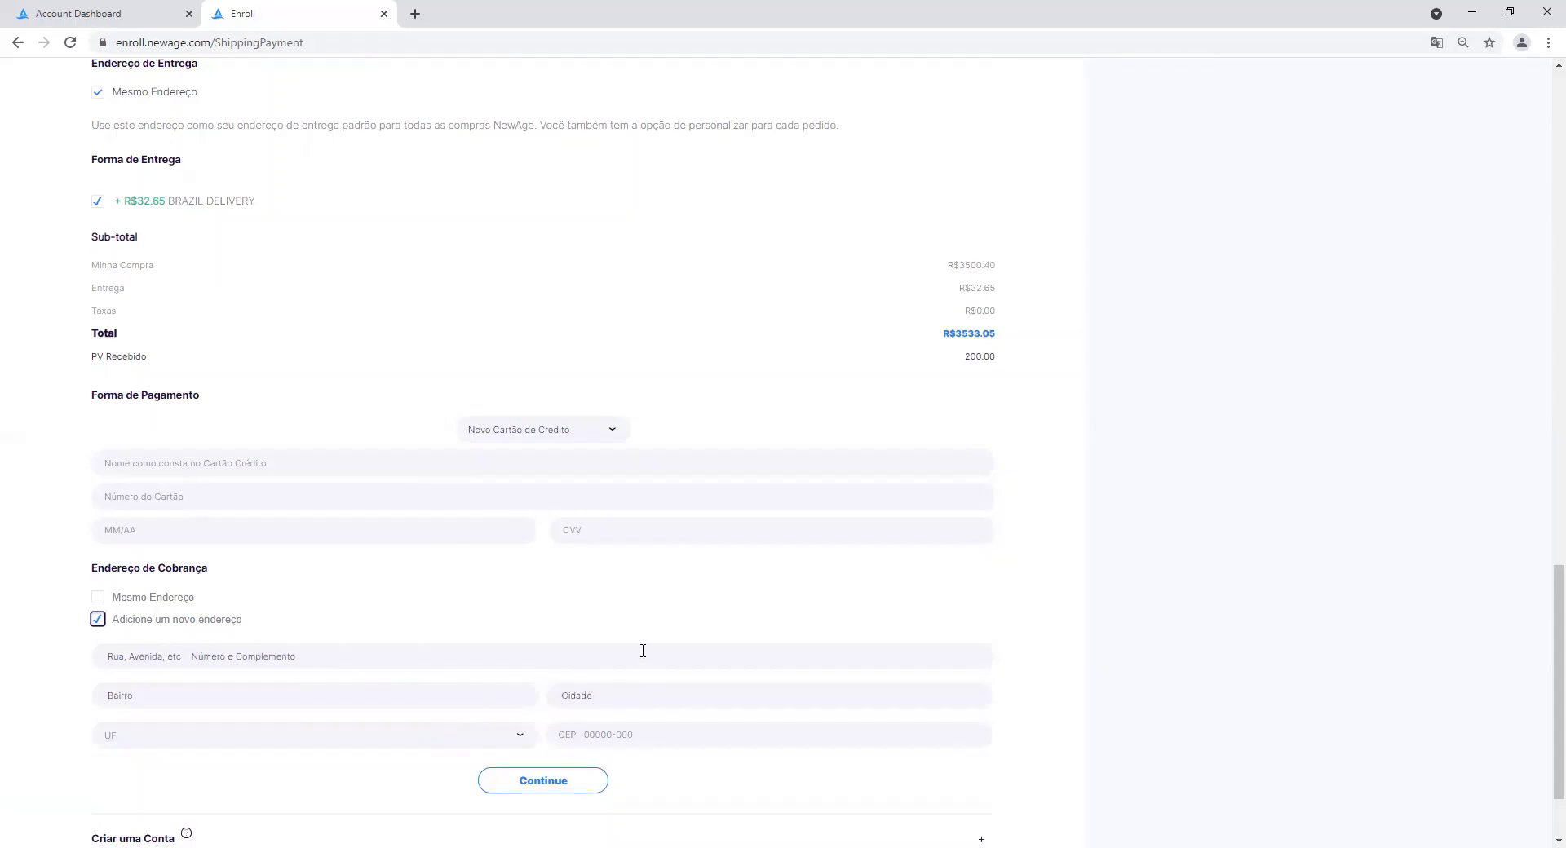
pyautogui.click(98, 599)
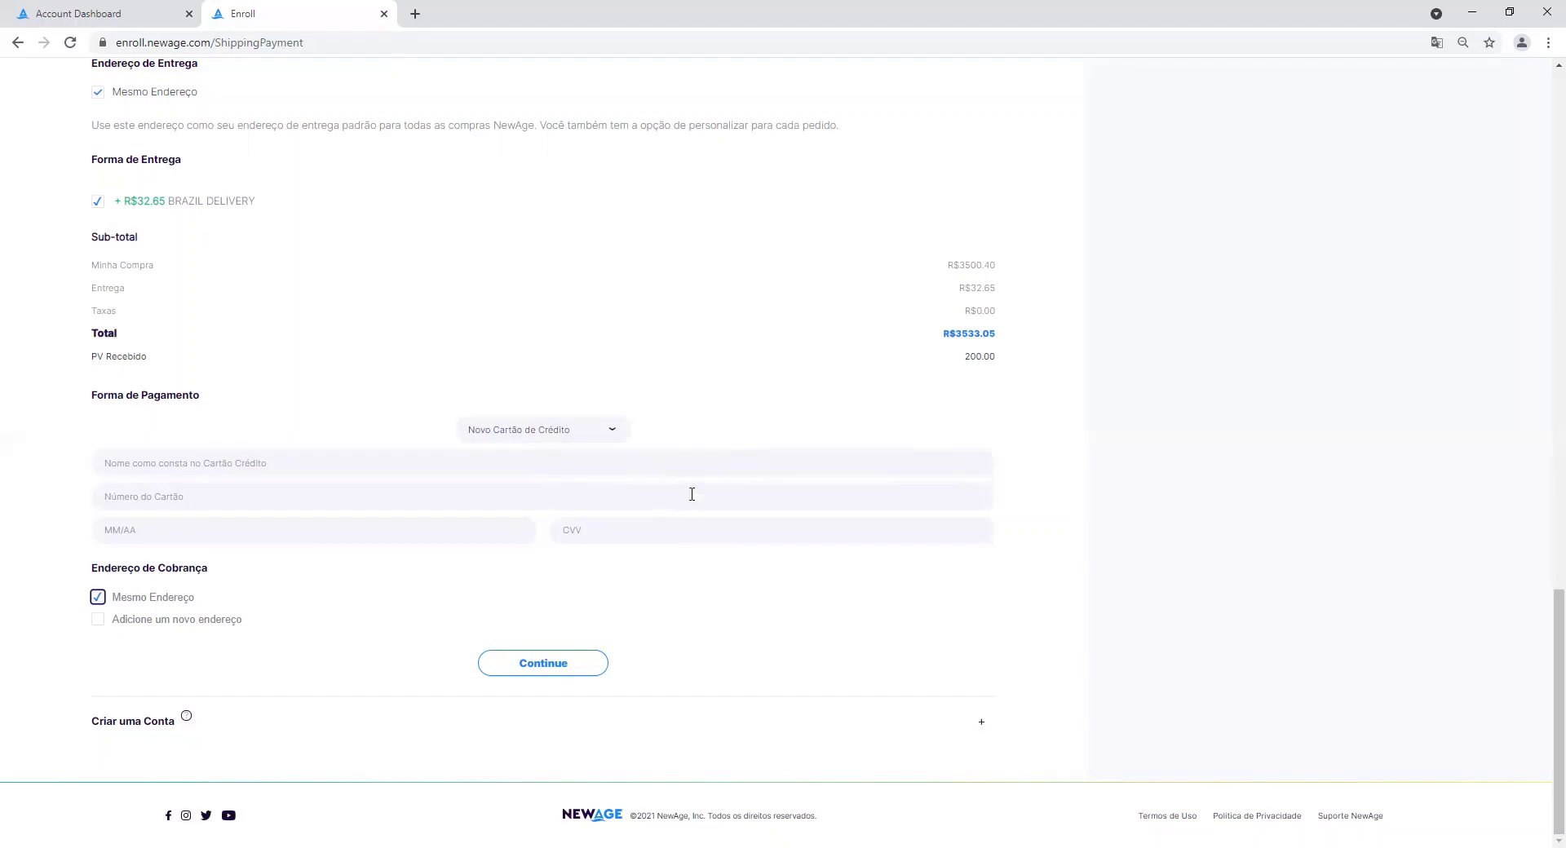
# Switch Forma de Pagamento to BOLETO and continue to the Criar uma Conta step.
pyautogui.click(609, 432)
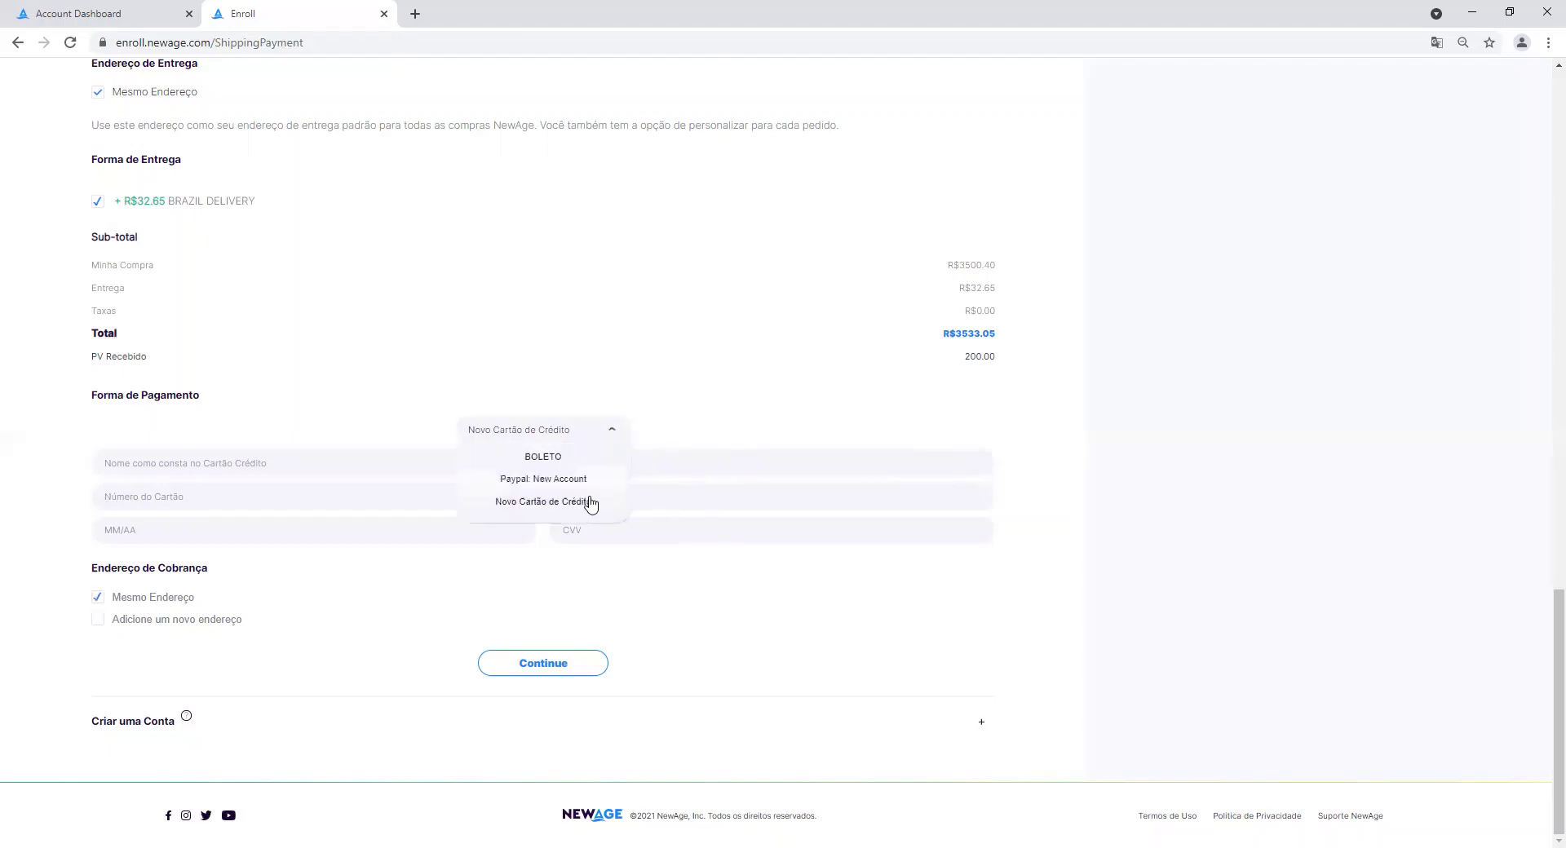
pyautogui.click(588, 459)
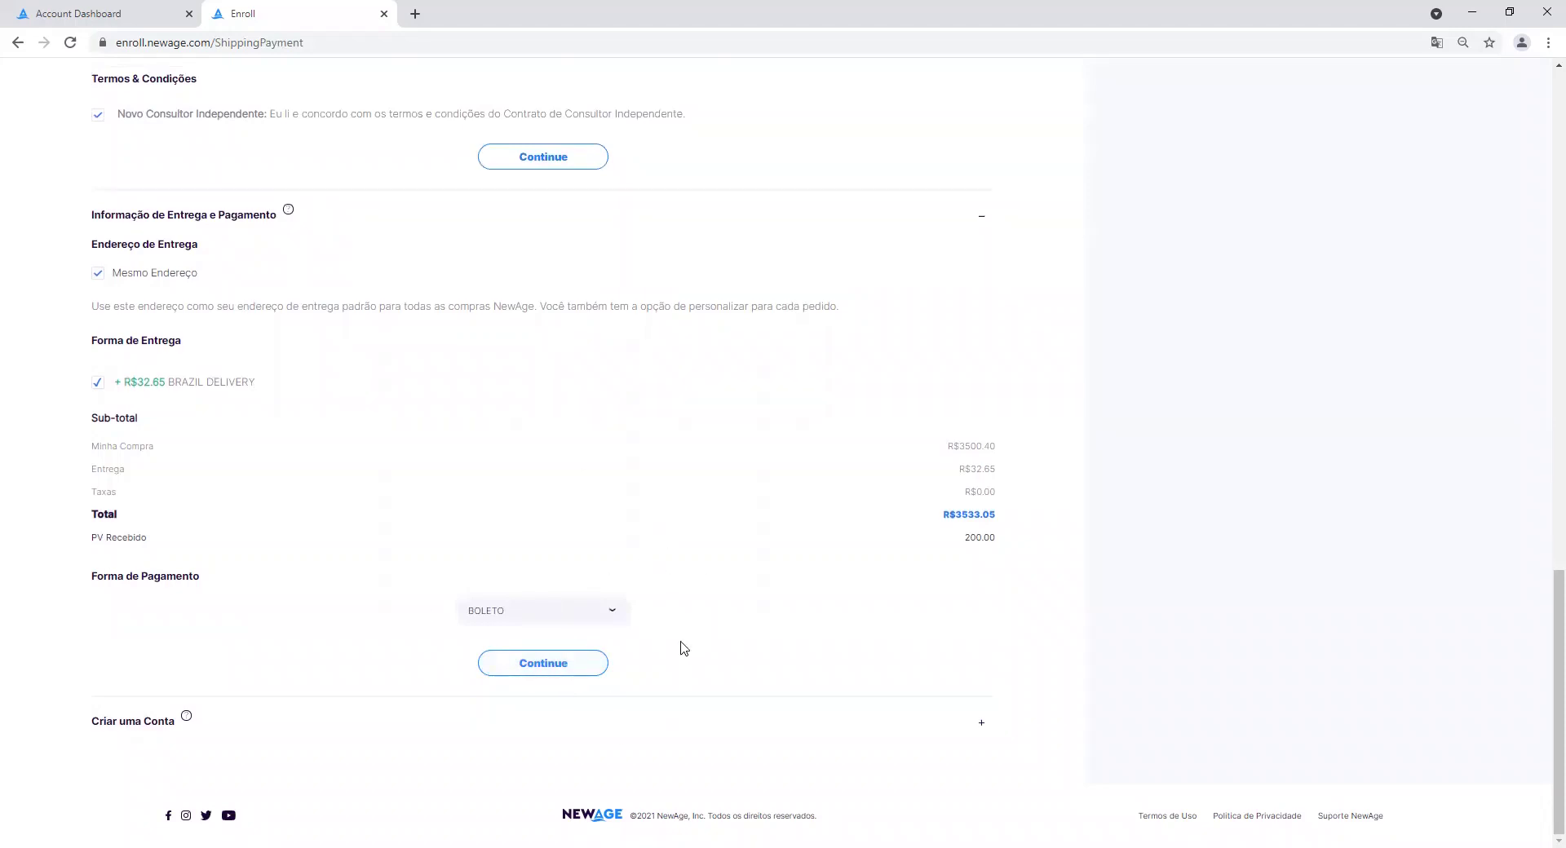
pyautogui.click(558, 677)
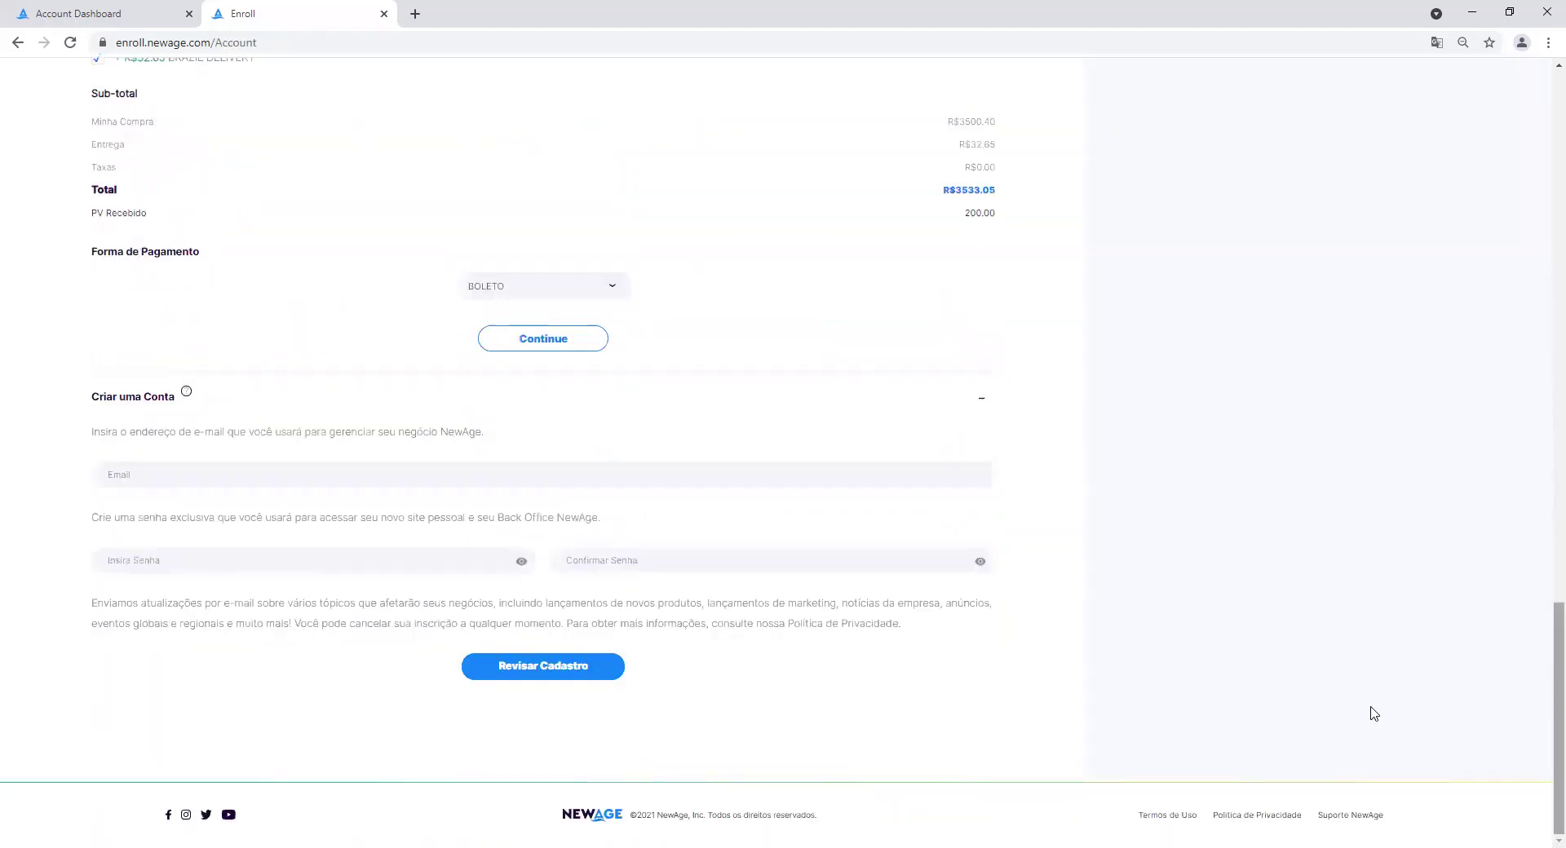
# Enter the login e-mail address, then type the password in Insira Senha and Confirmar Senha.
pyautogui.click(219, 470)
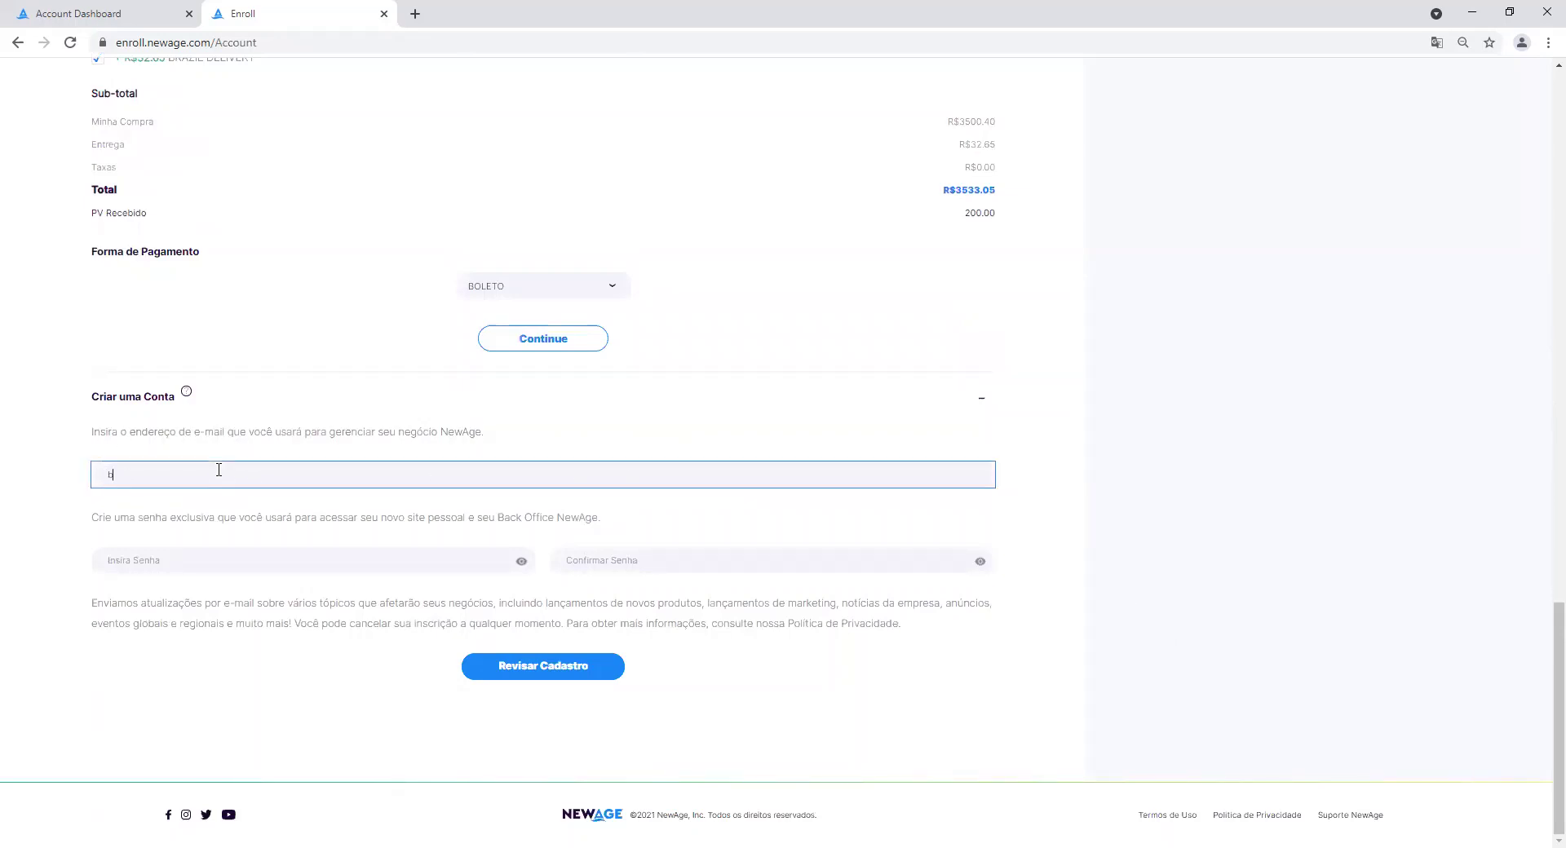
pyautogui.click(202, 562)
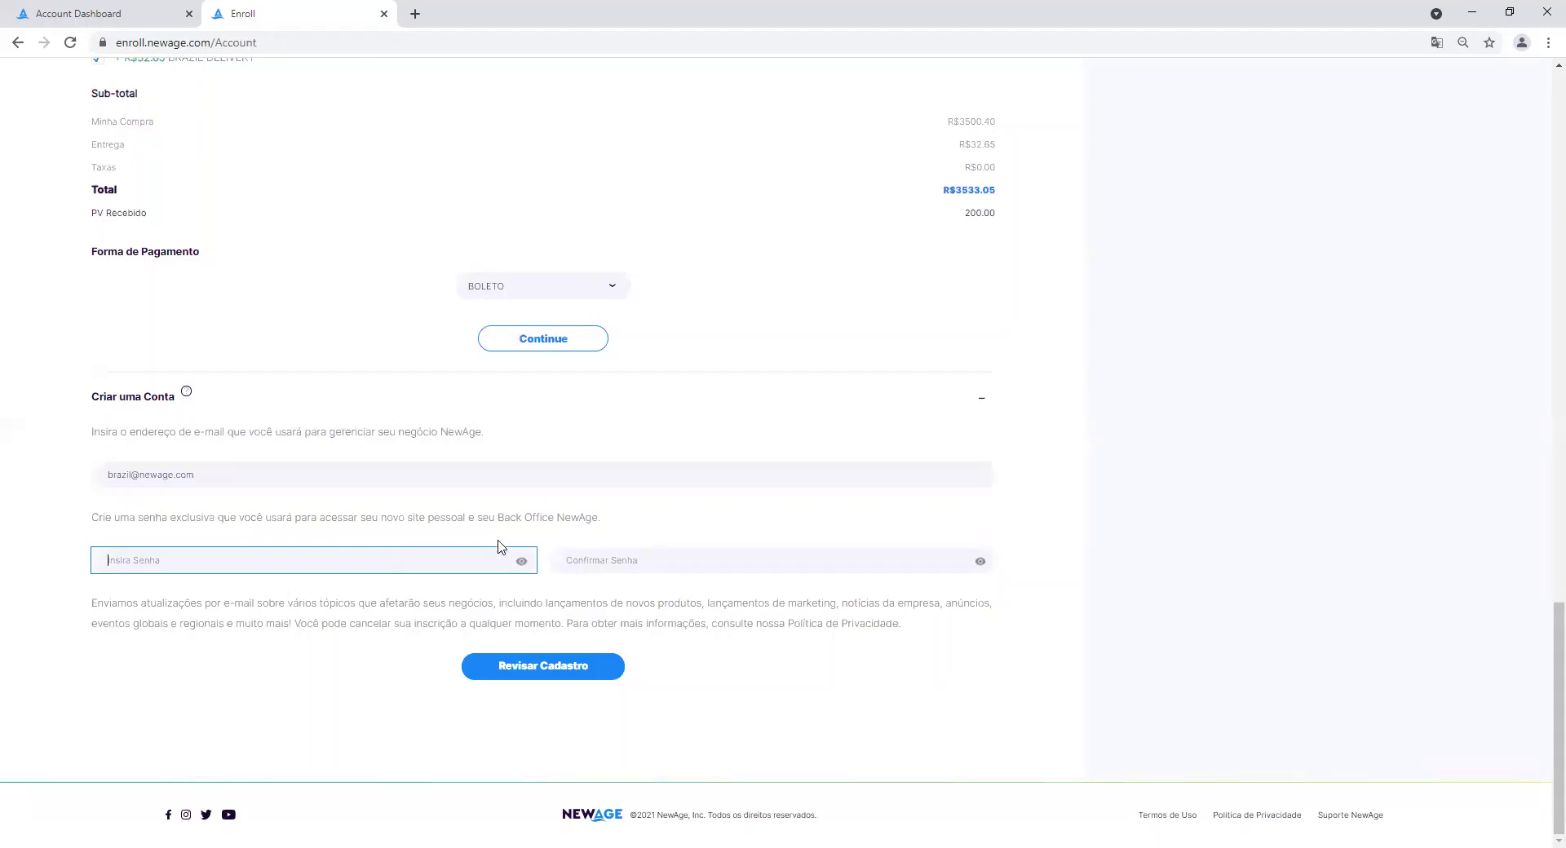
pyautogui.click(521, 562)
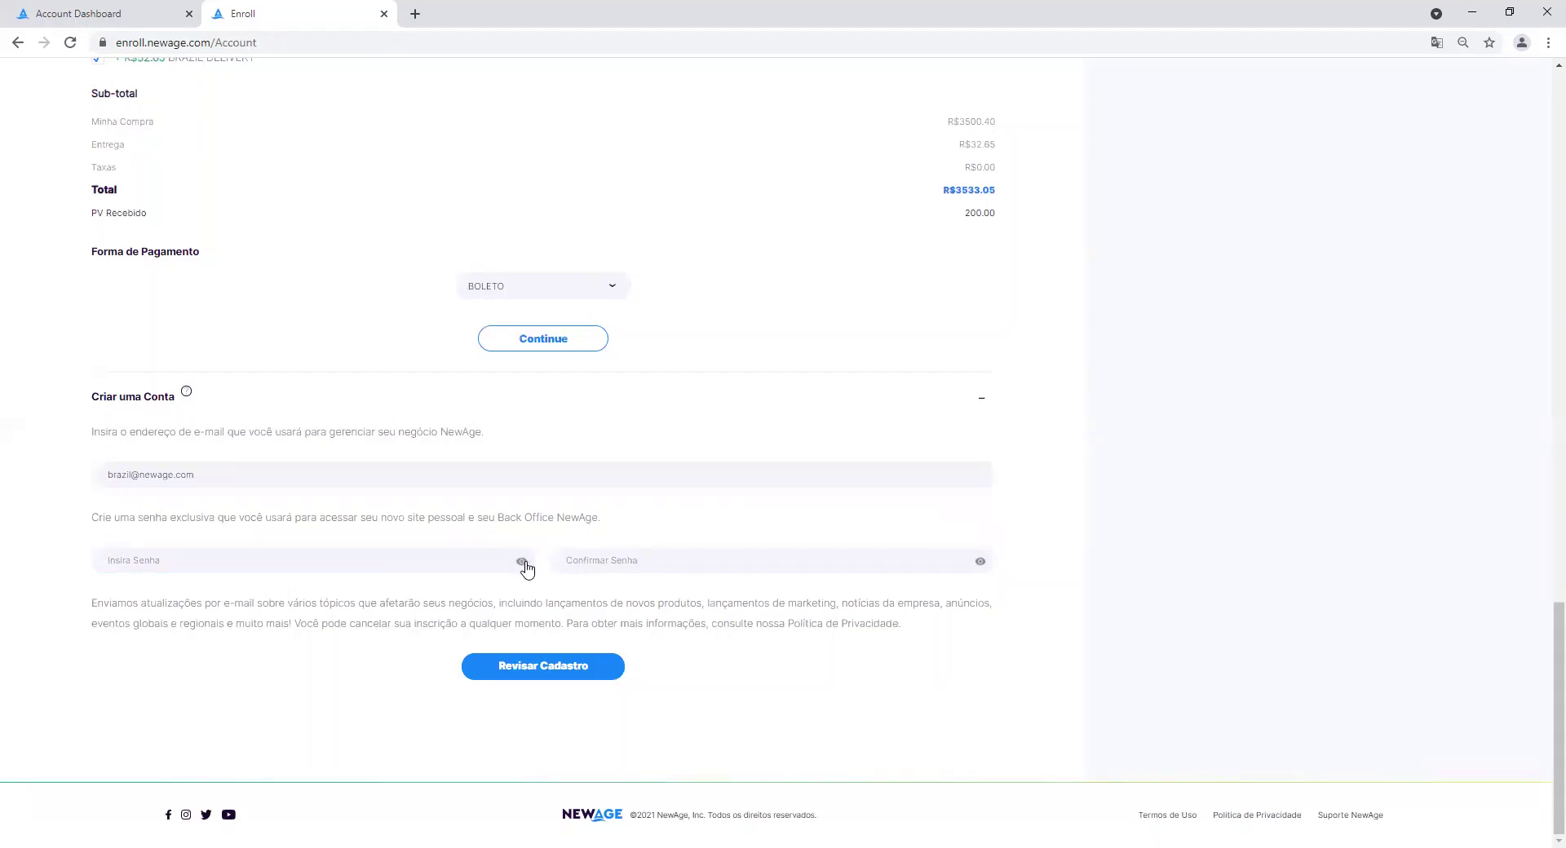
pyautogui.click(435, 561)
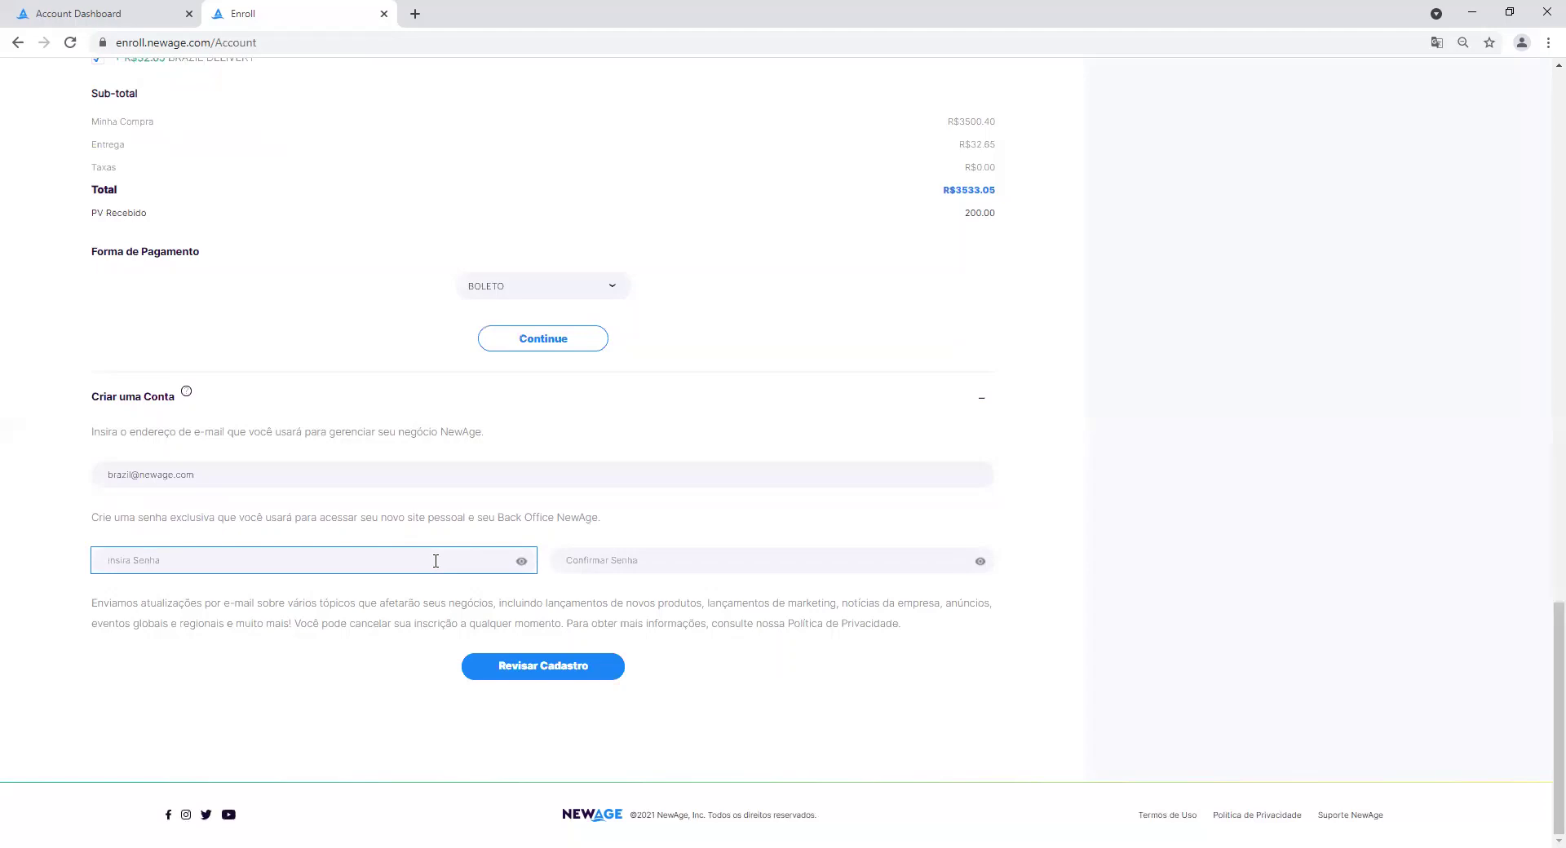
pyautogui.write('••')
pyautogui.press('Tab')
pyautogui.write('•')
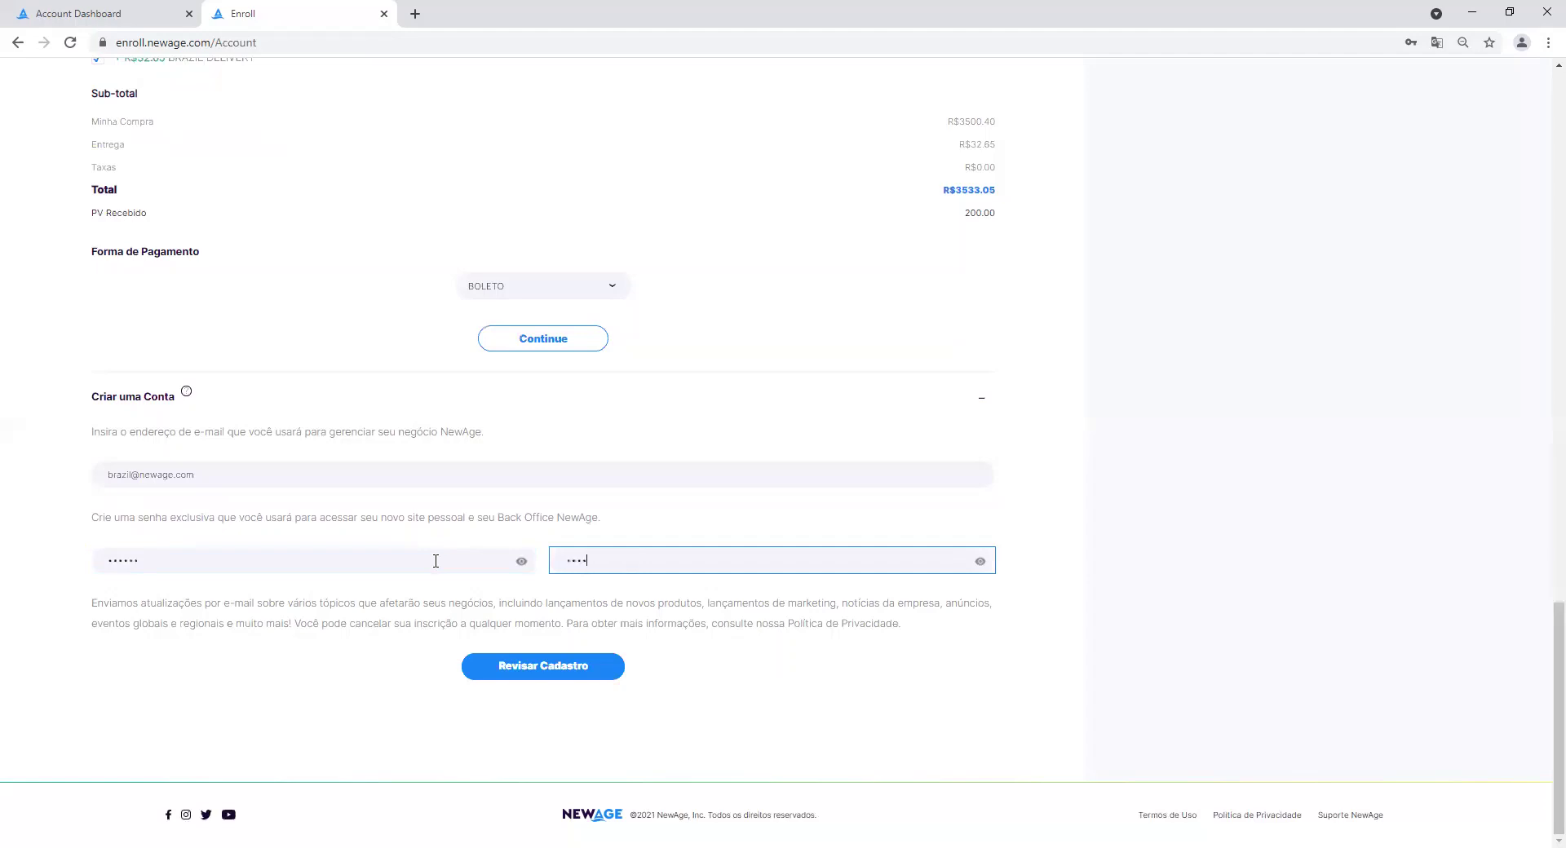
# Open Revisar Cadastro and scroll the Resumo do Cadastro page showing Boleto and R$3533.05 total.
pyautogui.click(565, 671)
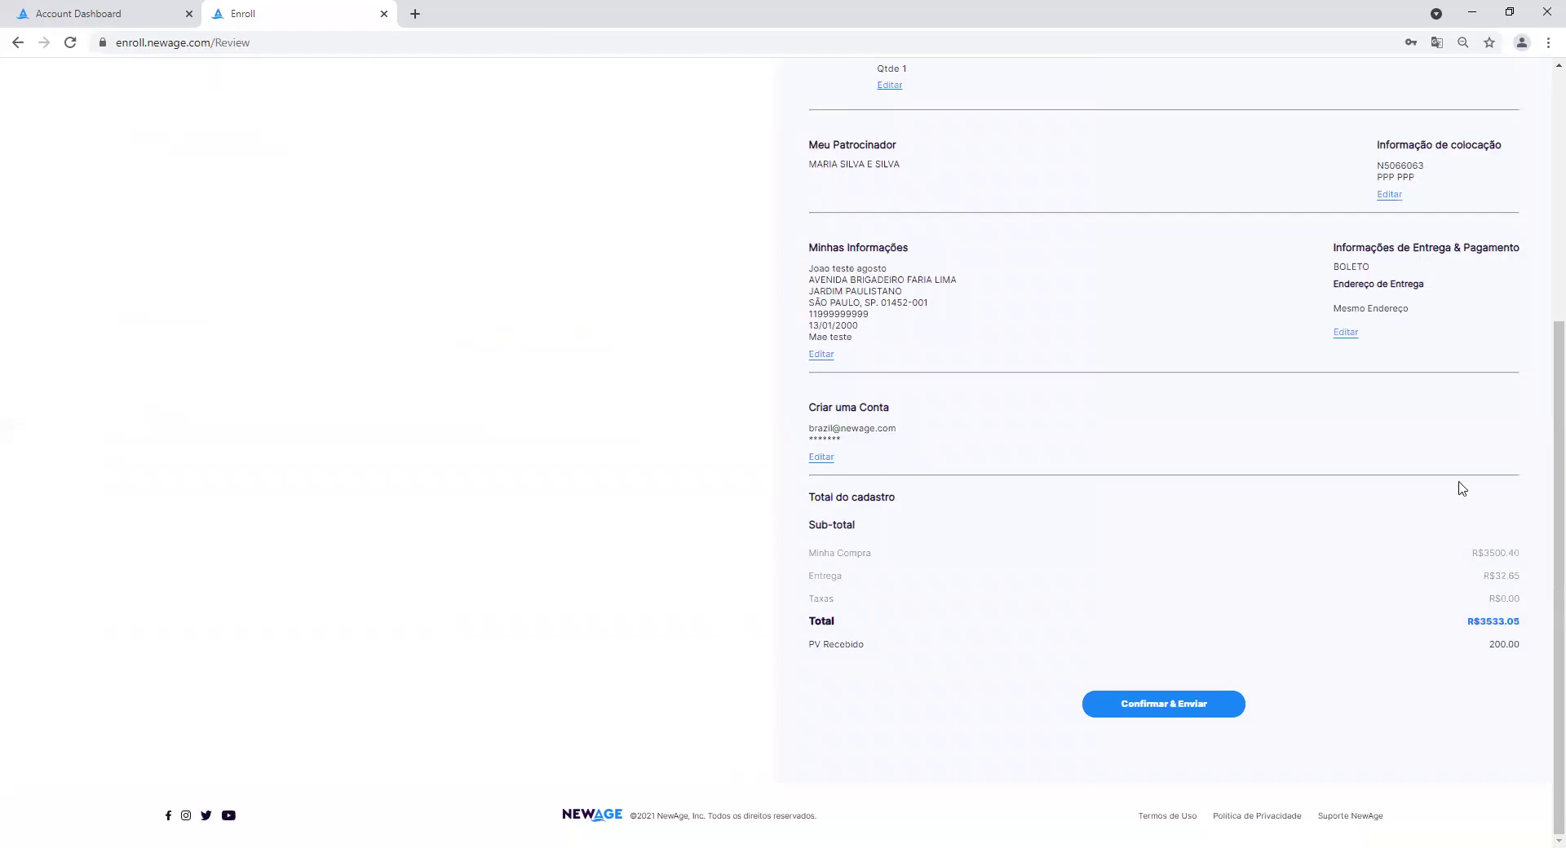
pyautogui.scroll(1, 1544, 431)
pyautogui.scroll(5, 1544, 431)
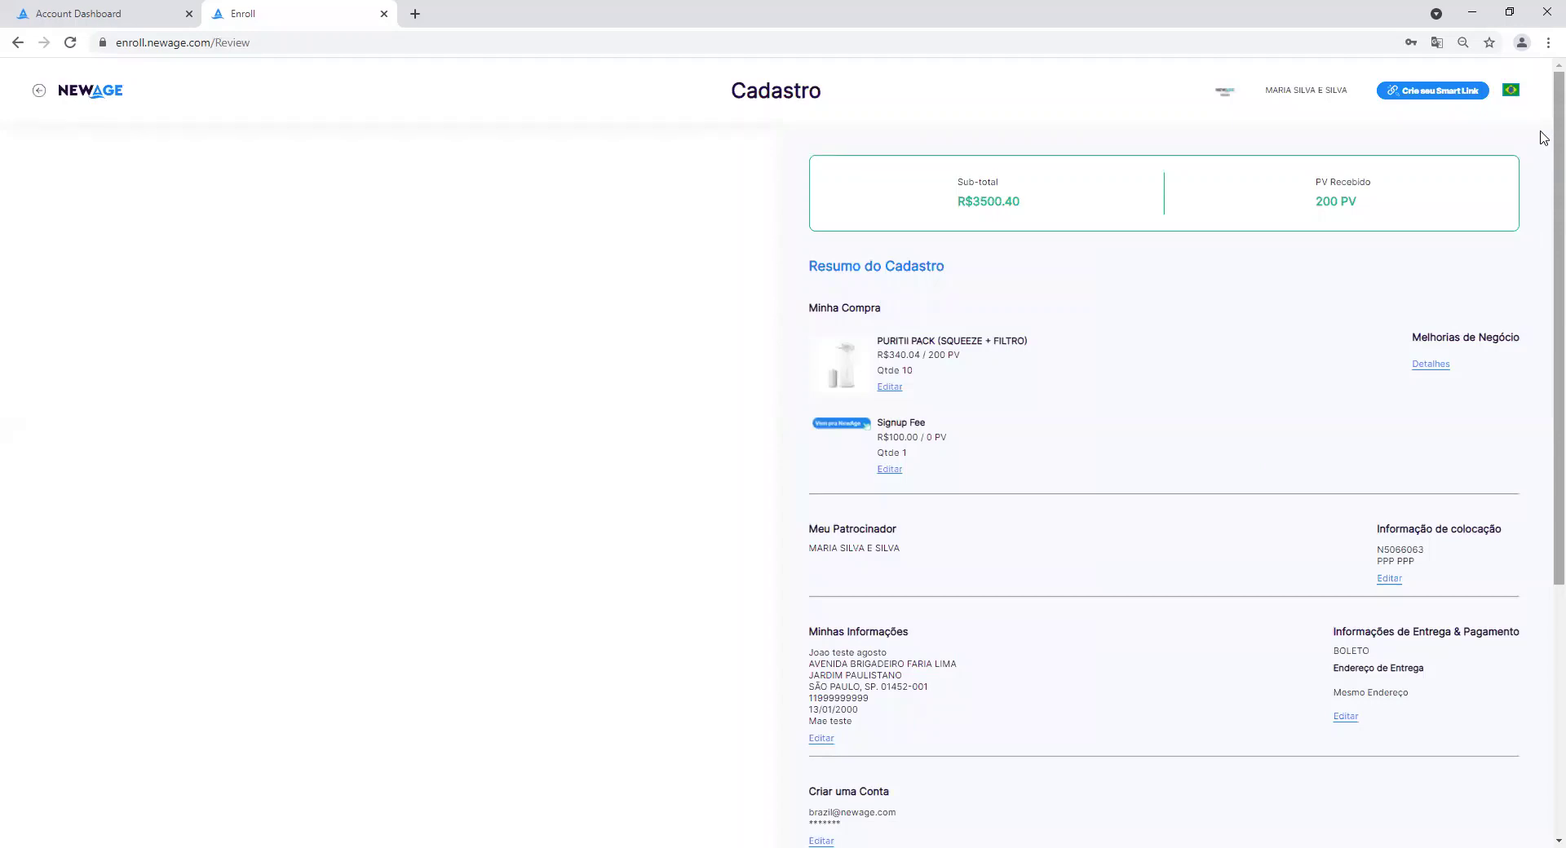
pyautogui.scroll(-1, 1544, 157)
pyautogui.scroll(1, 1544, 157)
pyautogui.moveTo(1544, 327); pyautogui.dragTo(1542, 404)
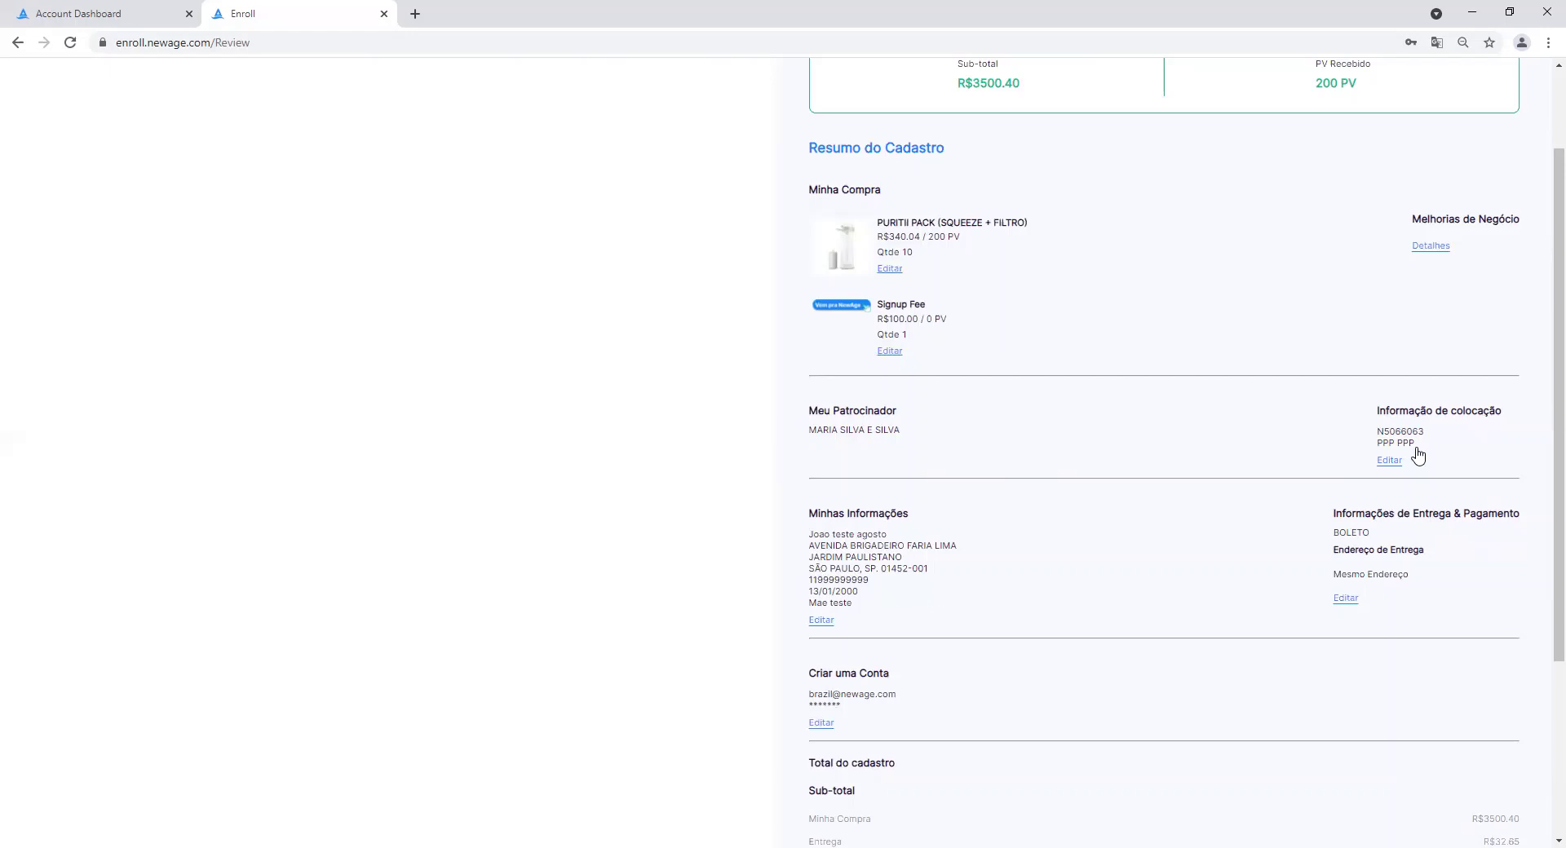
pyautogui.scroll(-2, 1543, 405)
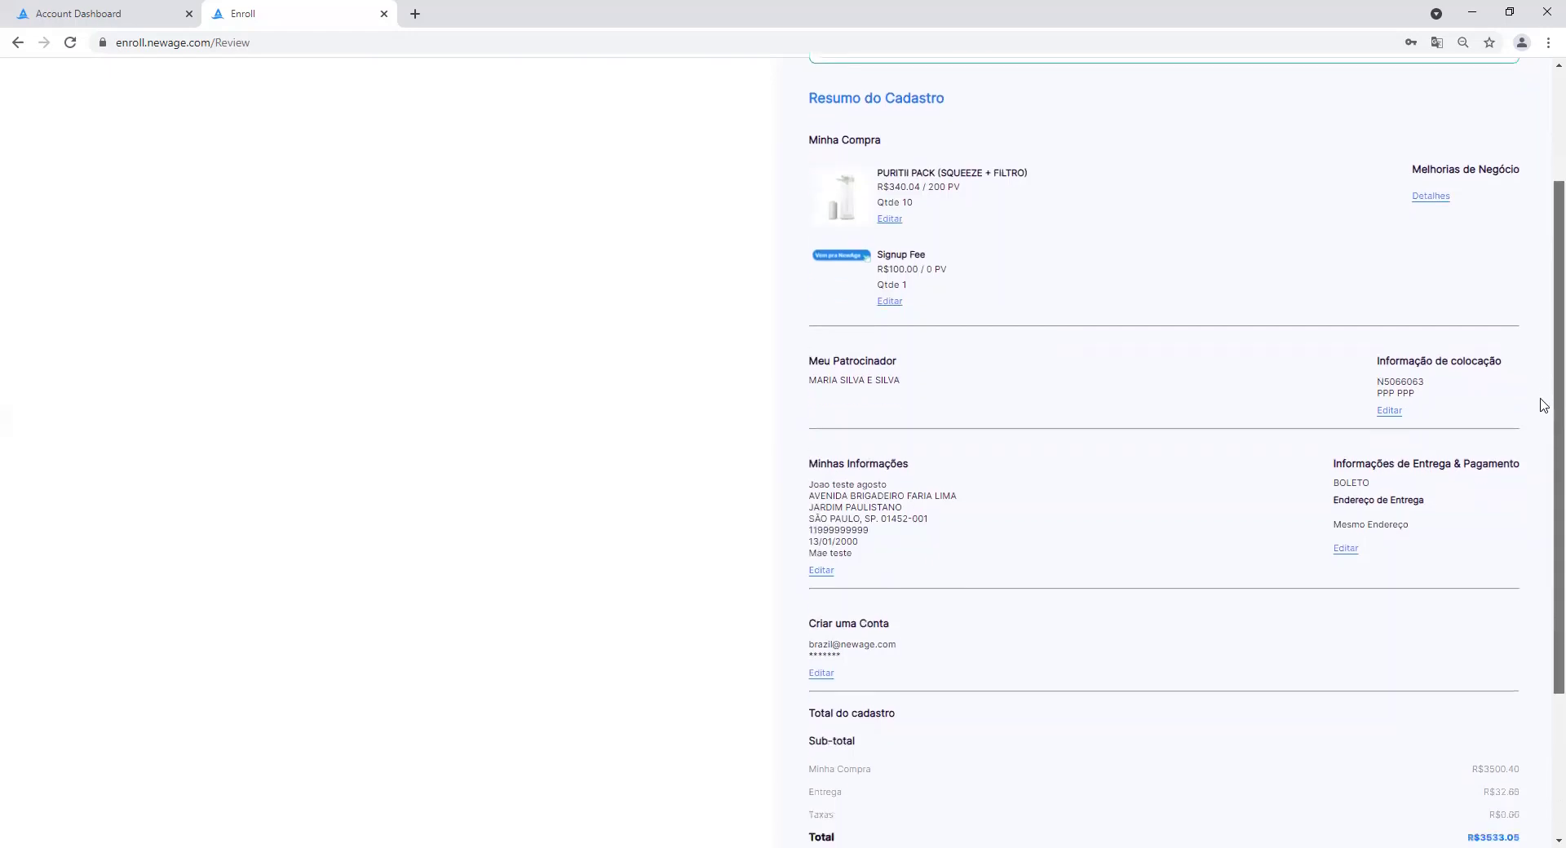
pyautogui.scroll(-2, 1543, 406)
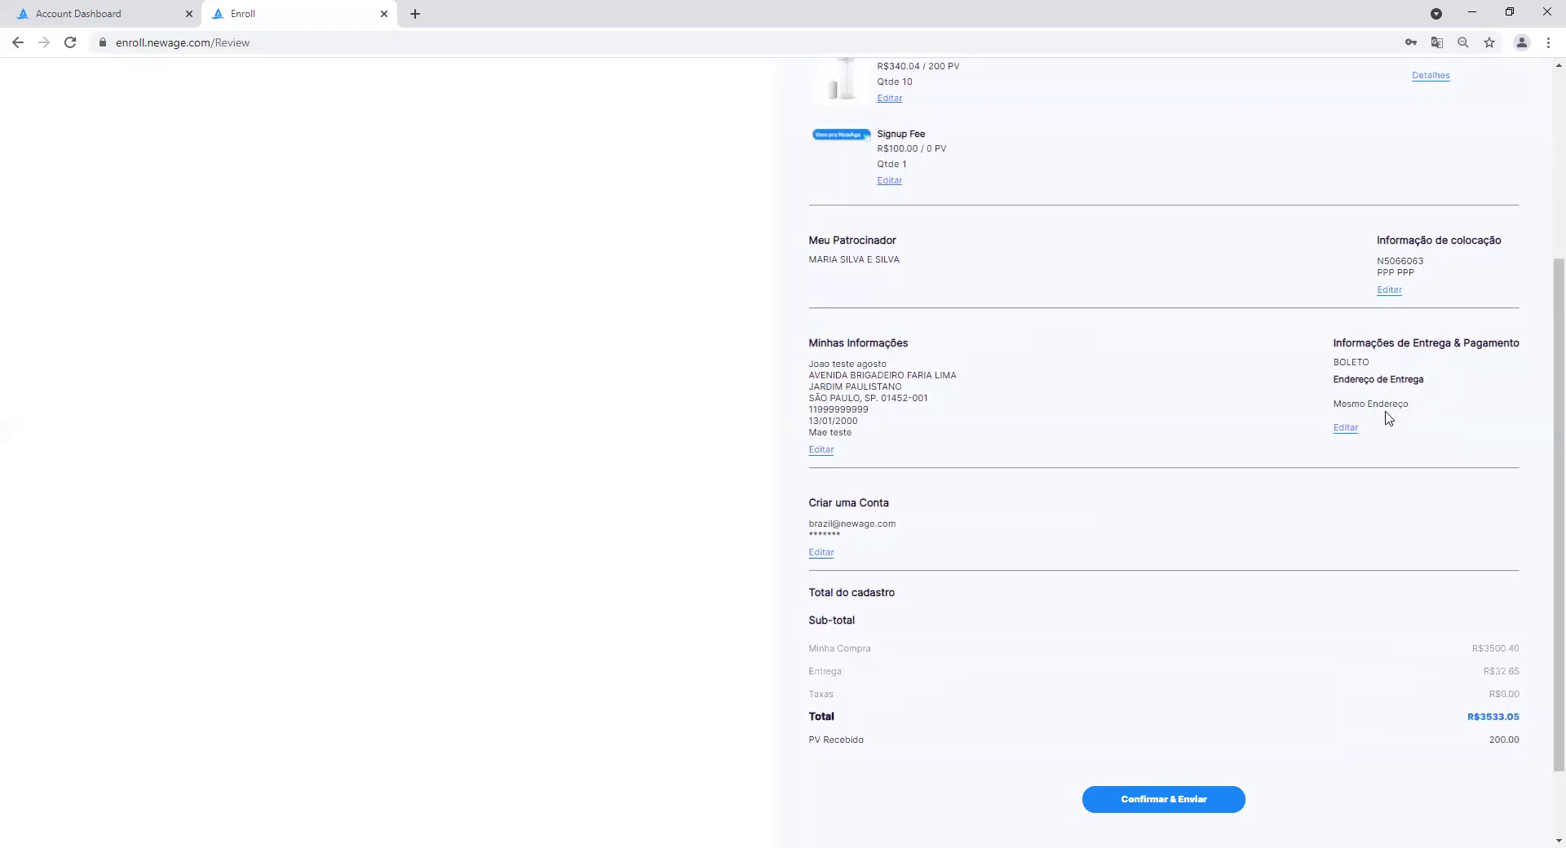
pyautogui.scroll(-2, 1539, 361)
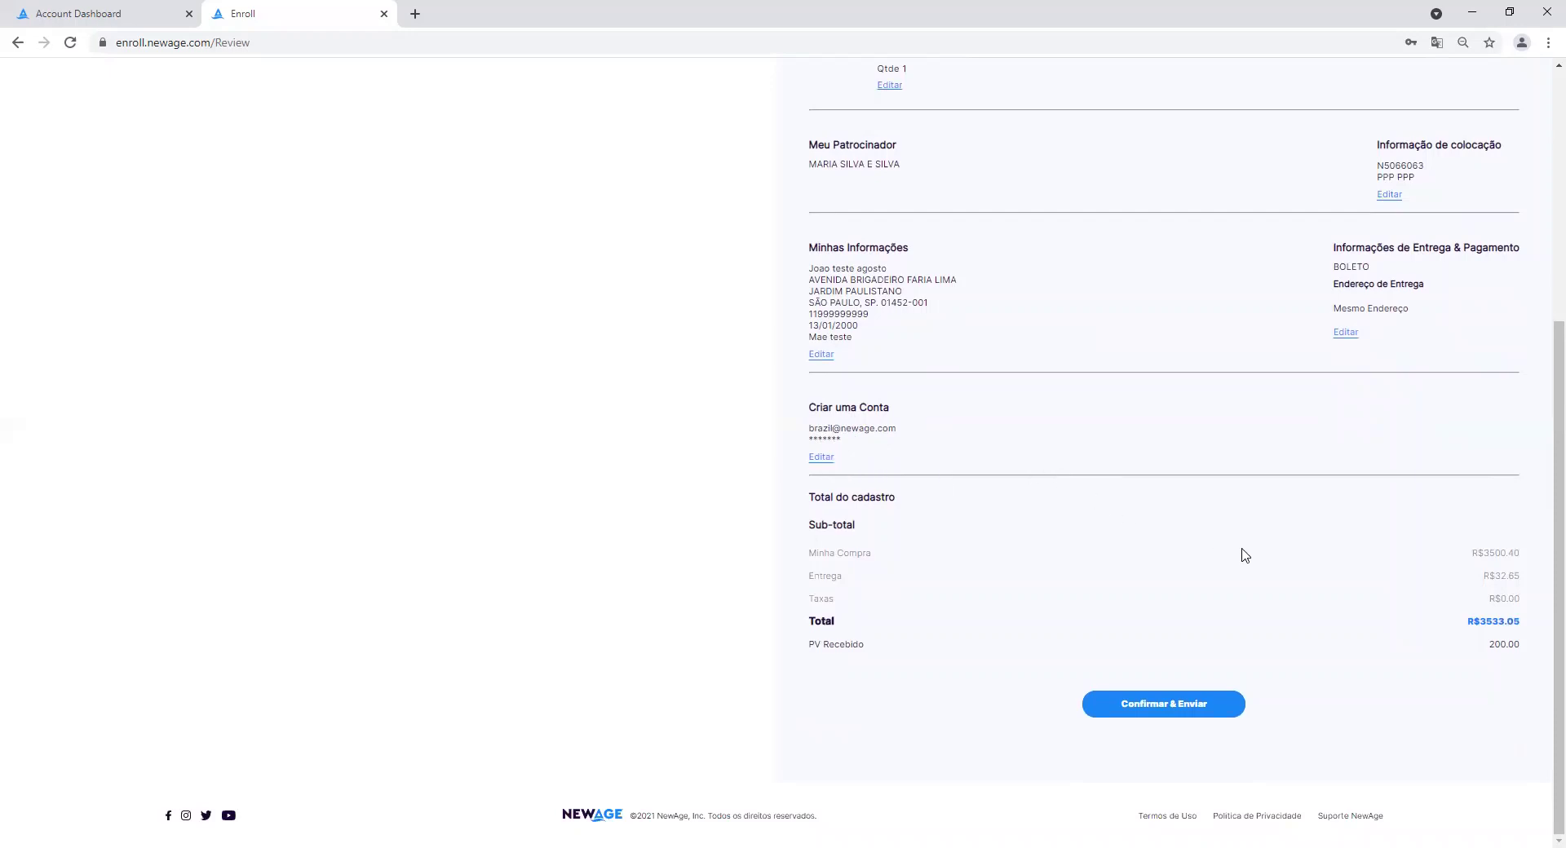
pyautogui.moveTo(1544, 548); pyautogui.dragTo(1542, 386)
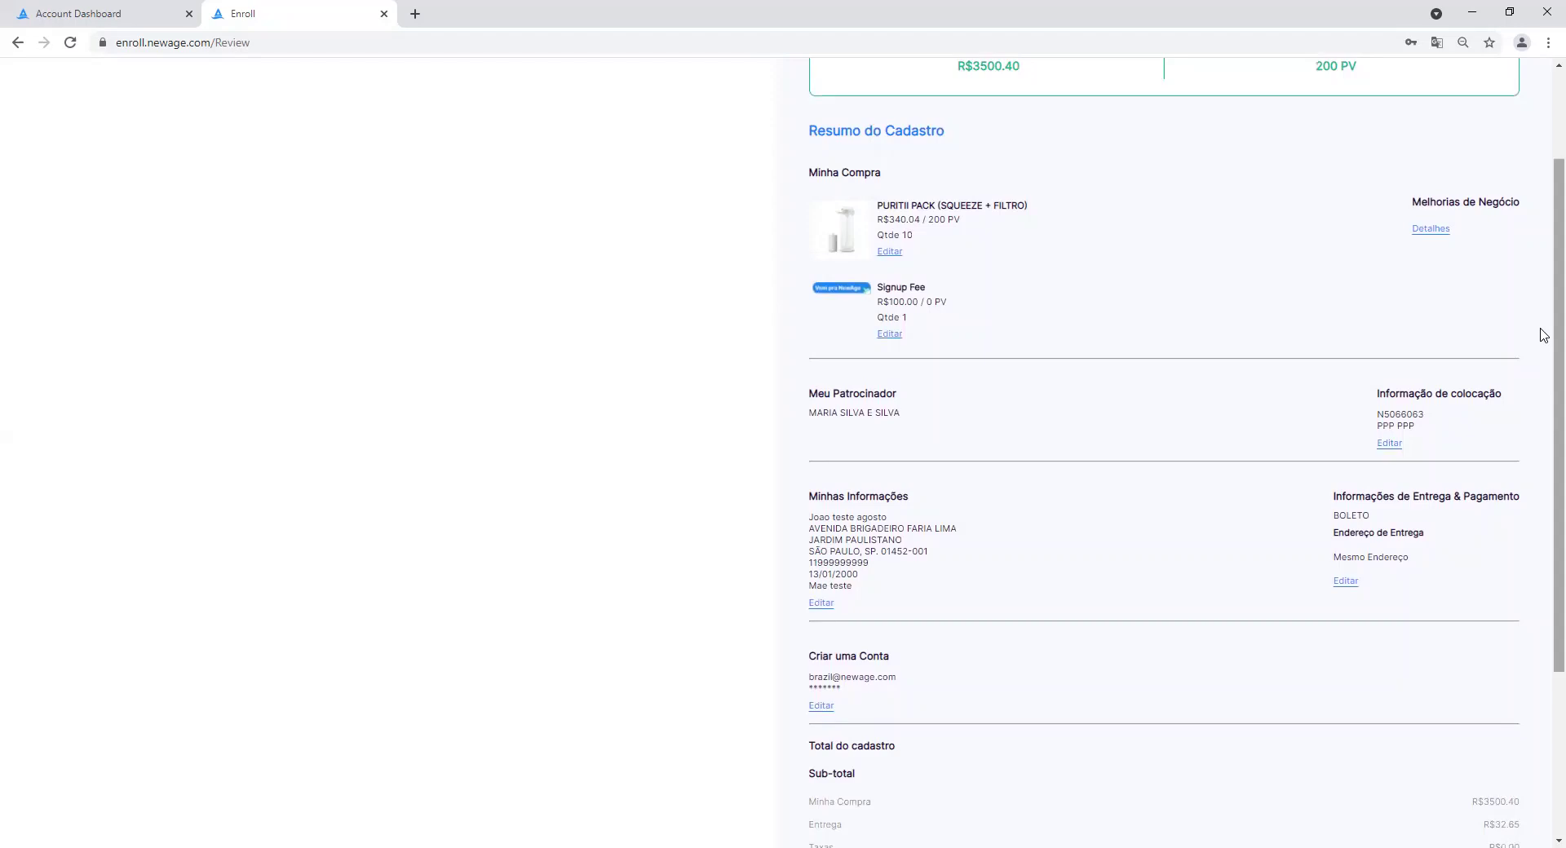
pyautogui.moveTo(1542, 336); pyautogui.dragTo(1543, 510)
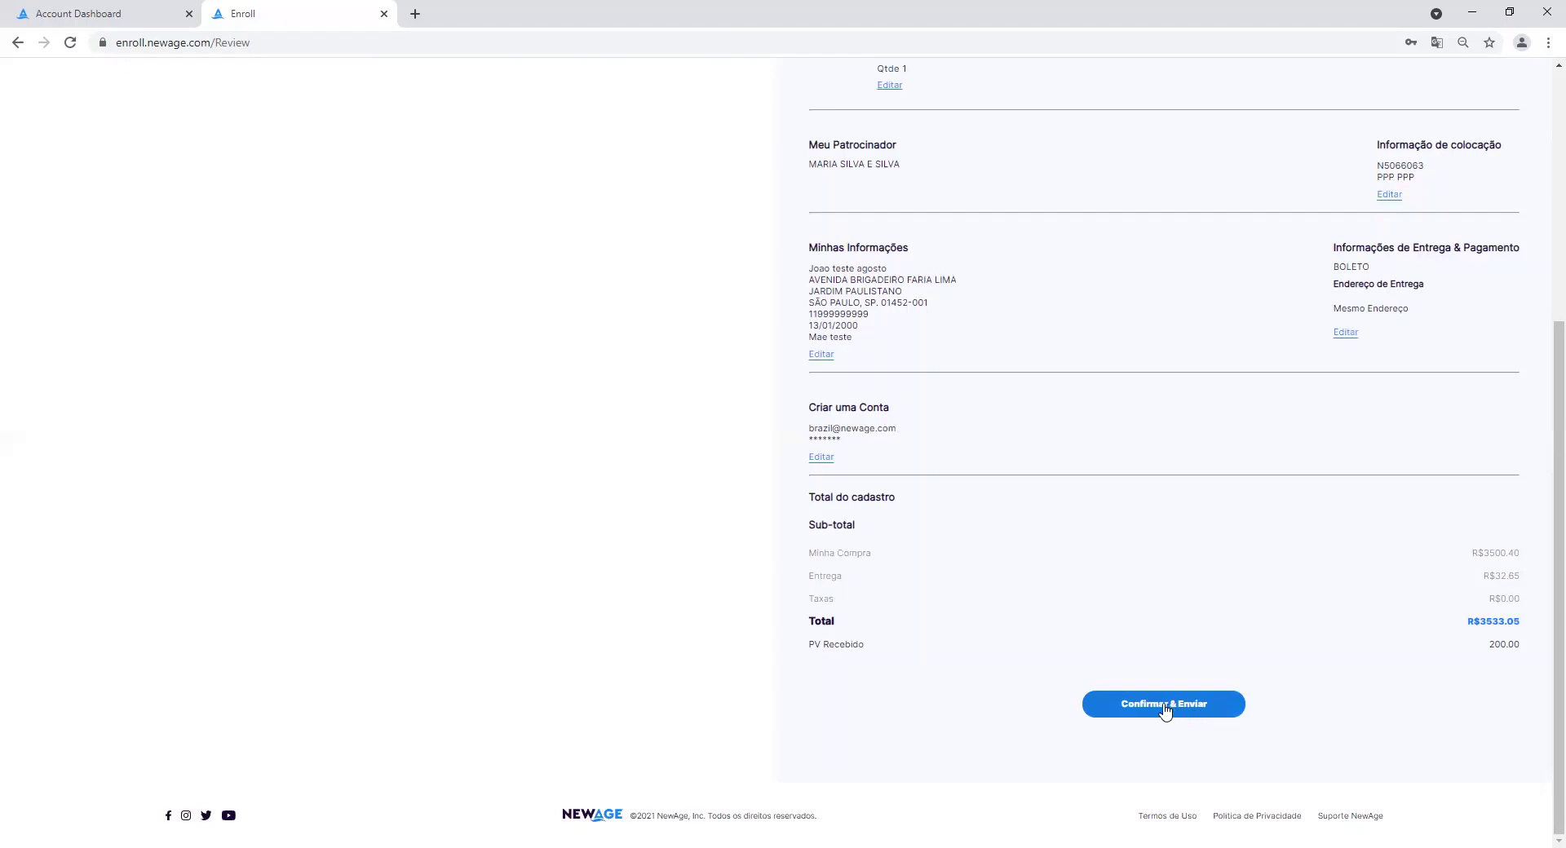
# Submit with Confirmar & Enviar, then select the new NewAge ID and order number.
pyautogui.click(1165, 706)
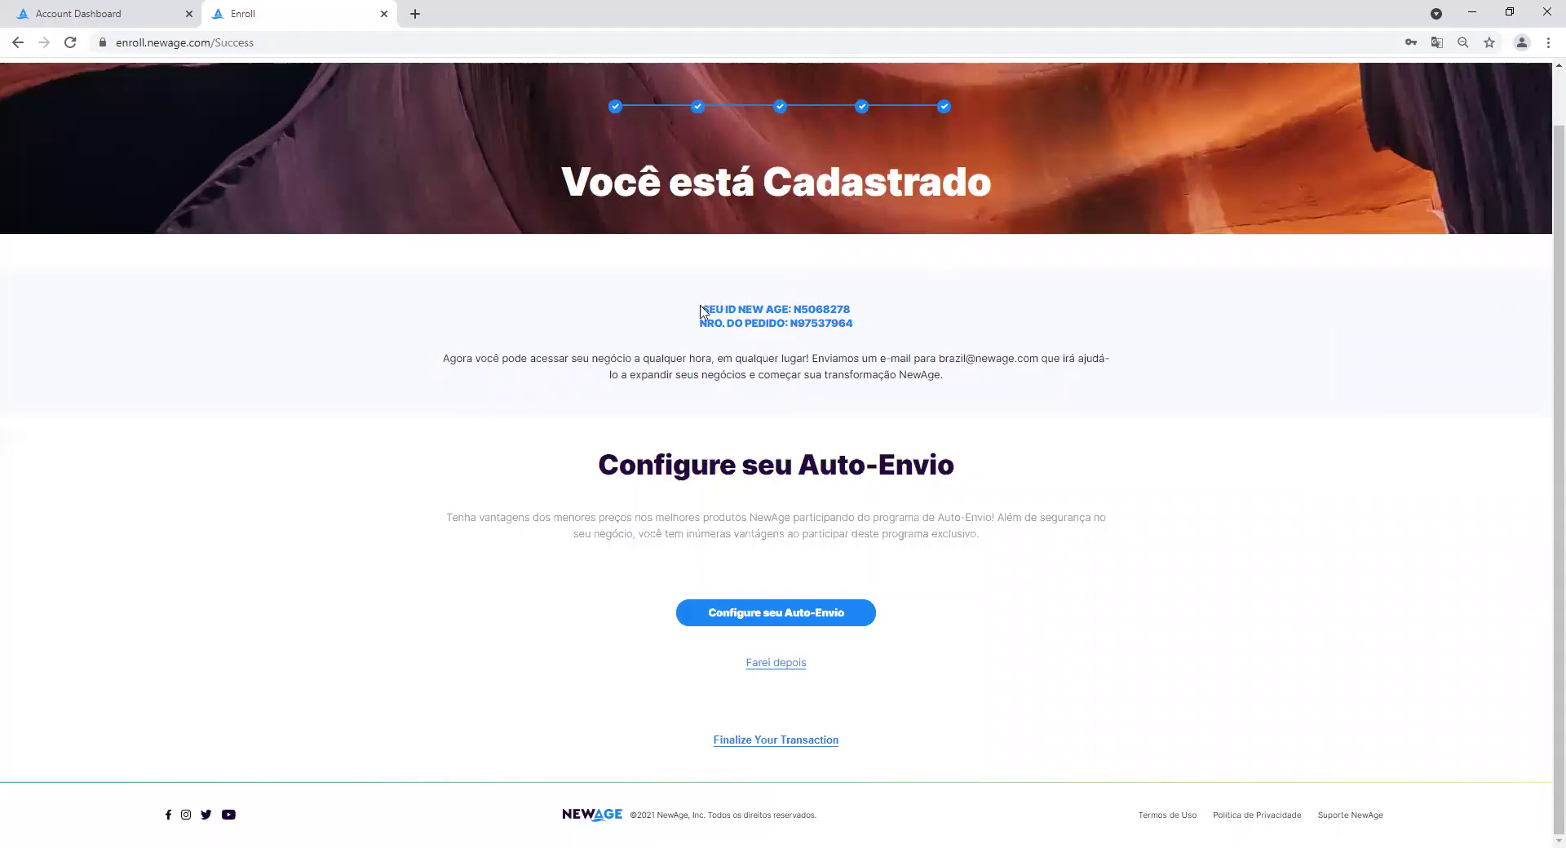
pyautogui.moveTo(702, 310); pyautogui.dragTo(858, 310)
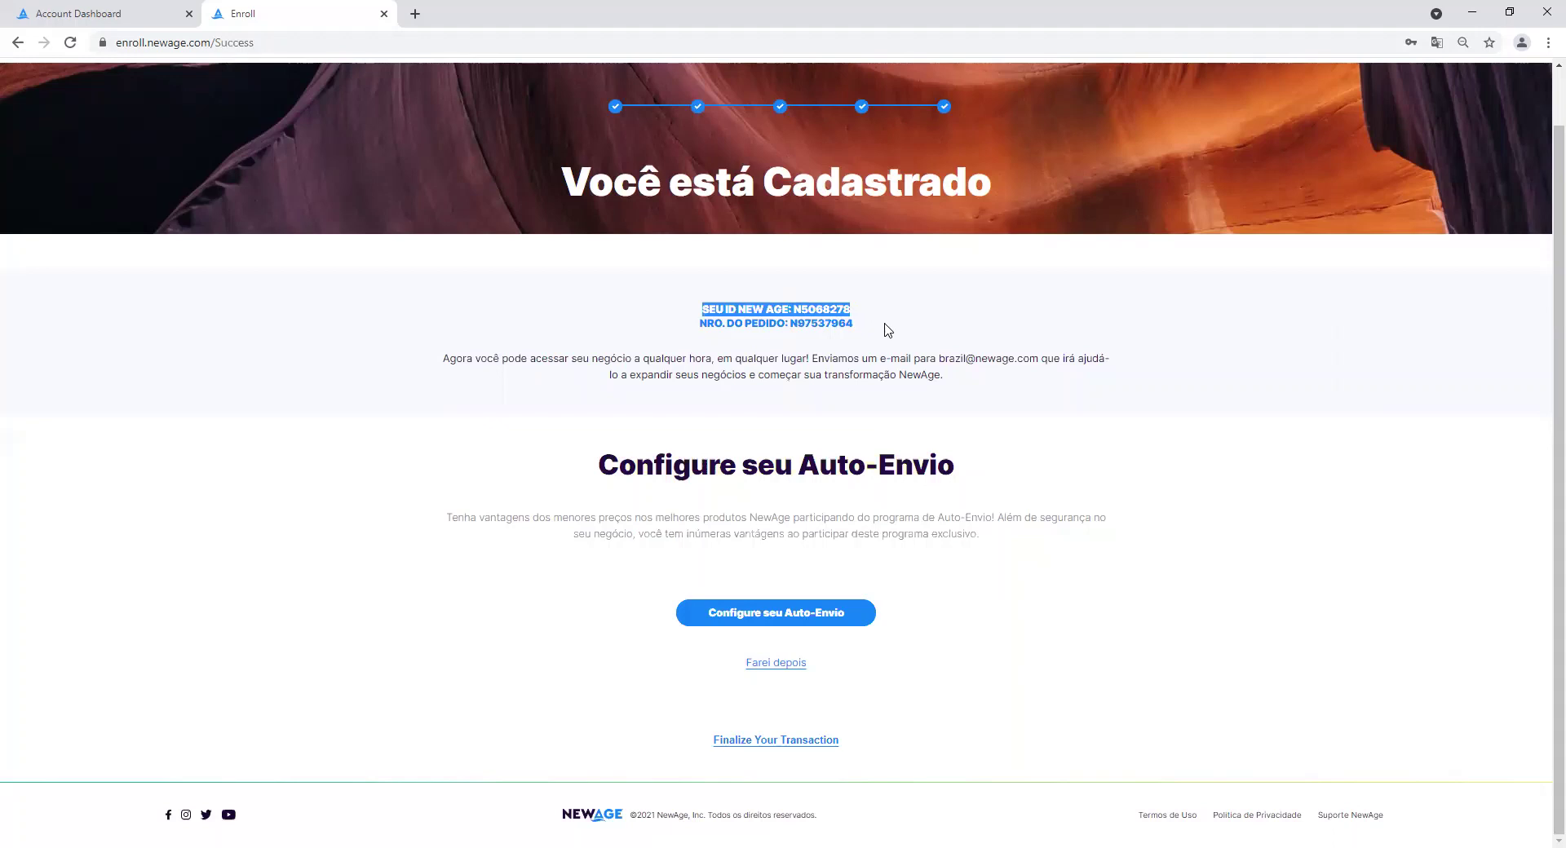
pyautogui.moveTo(790, 323); pyautogui.dragTo(857, 327)
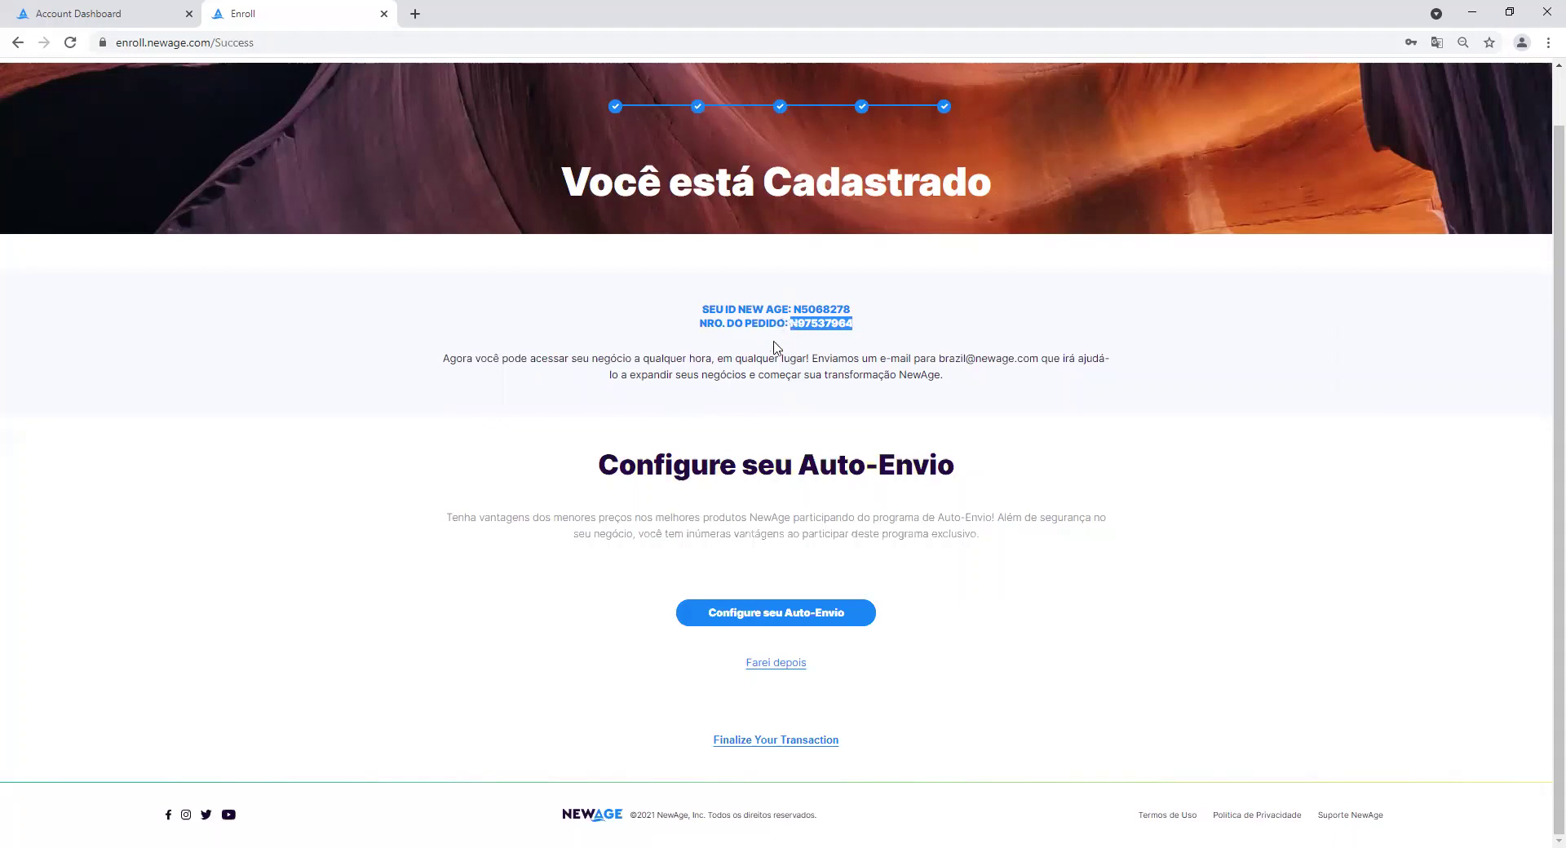
pyautogui.moveTo(795, 323); pyautogui.dragTo(883, 347)
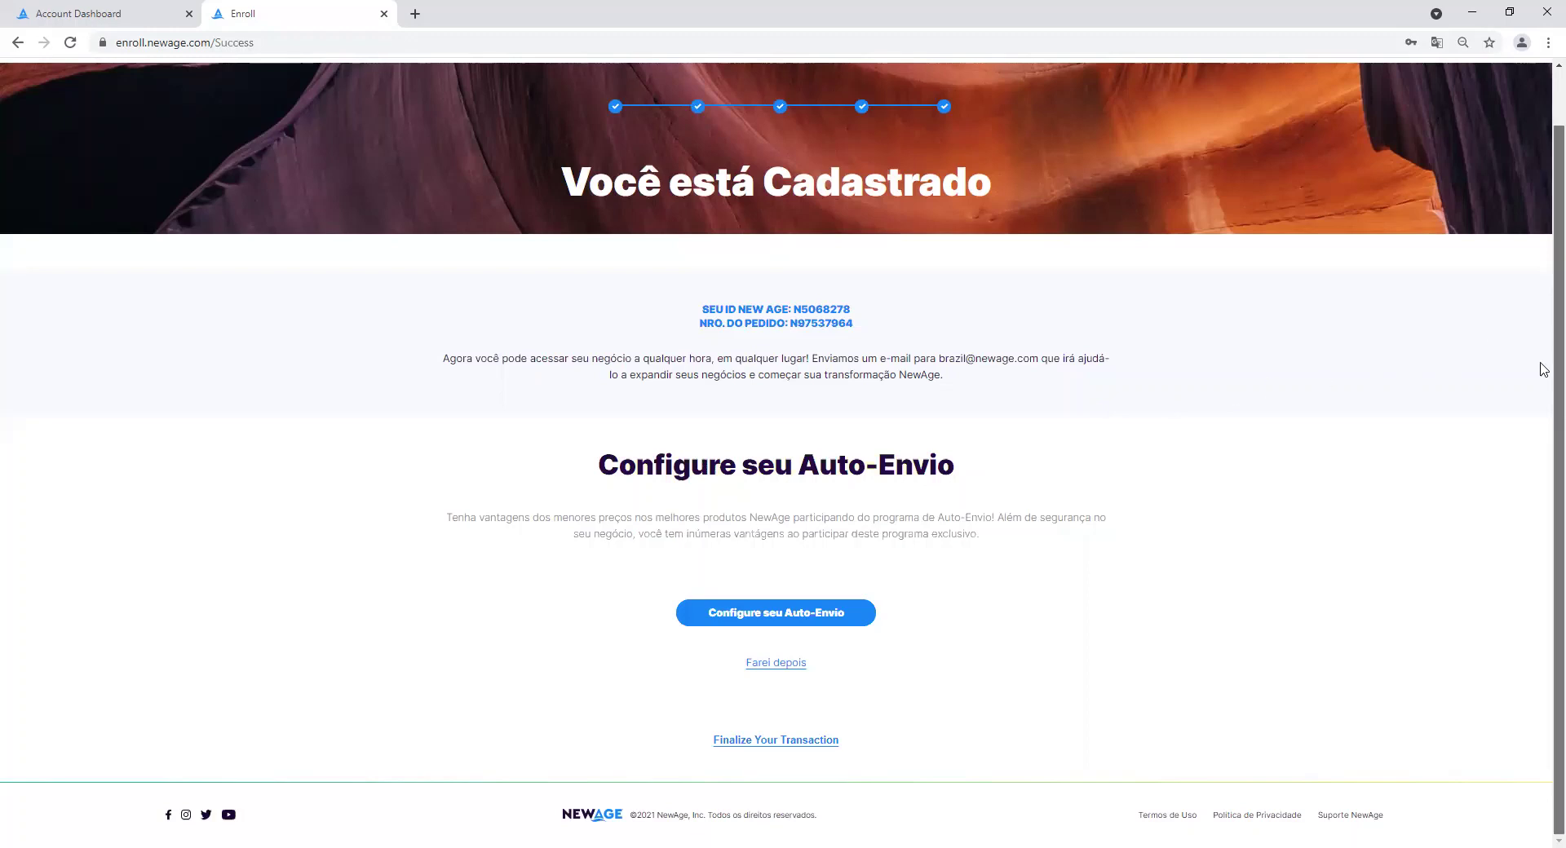
# Open the PayU boleto receipt for R$ 3,533.05, then return to the Enroll tab.
pyautogui.click(767, 742)
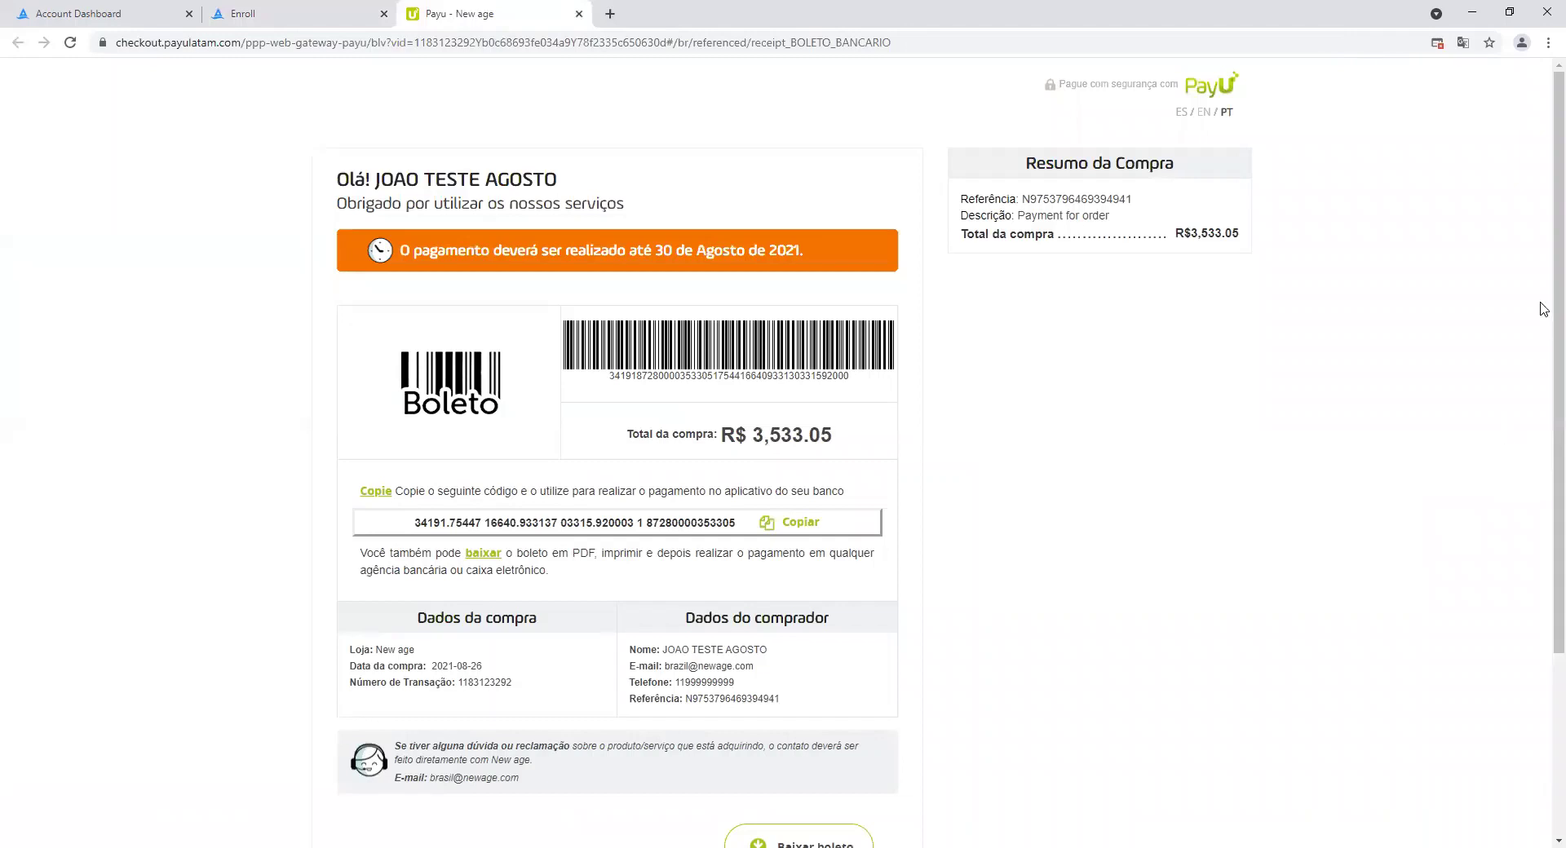
pyautogui.scroll(-4, 1542, 514)
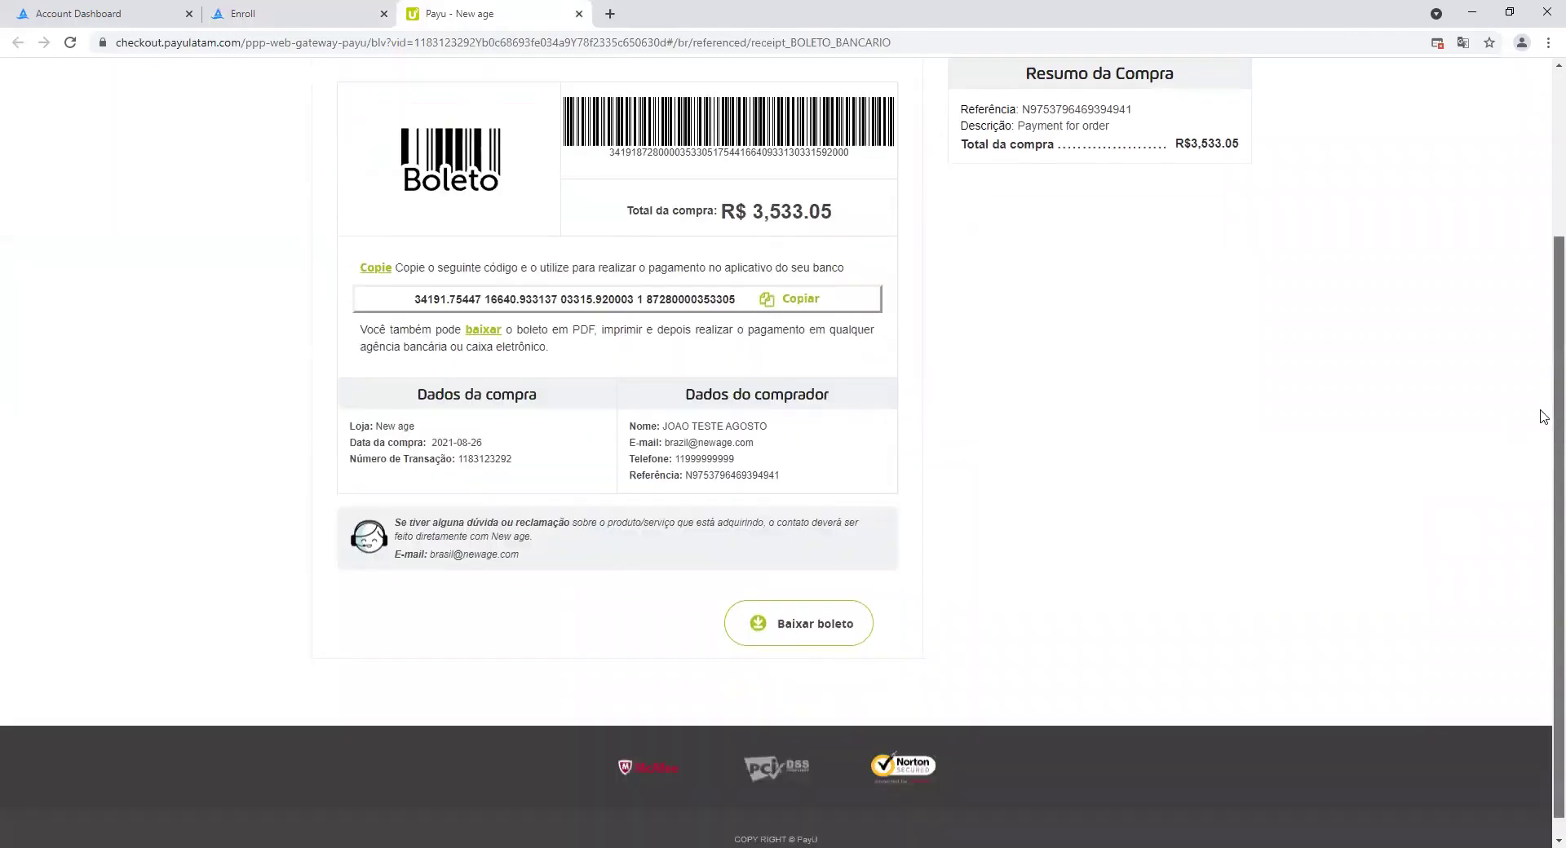
pyautogui.scroll(4, 1543, 227)
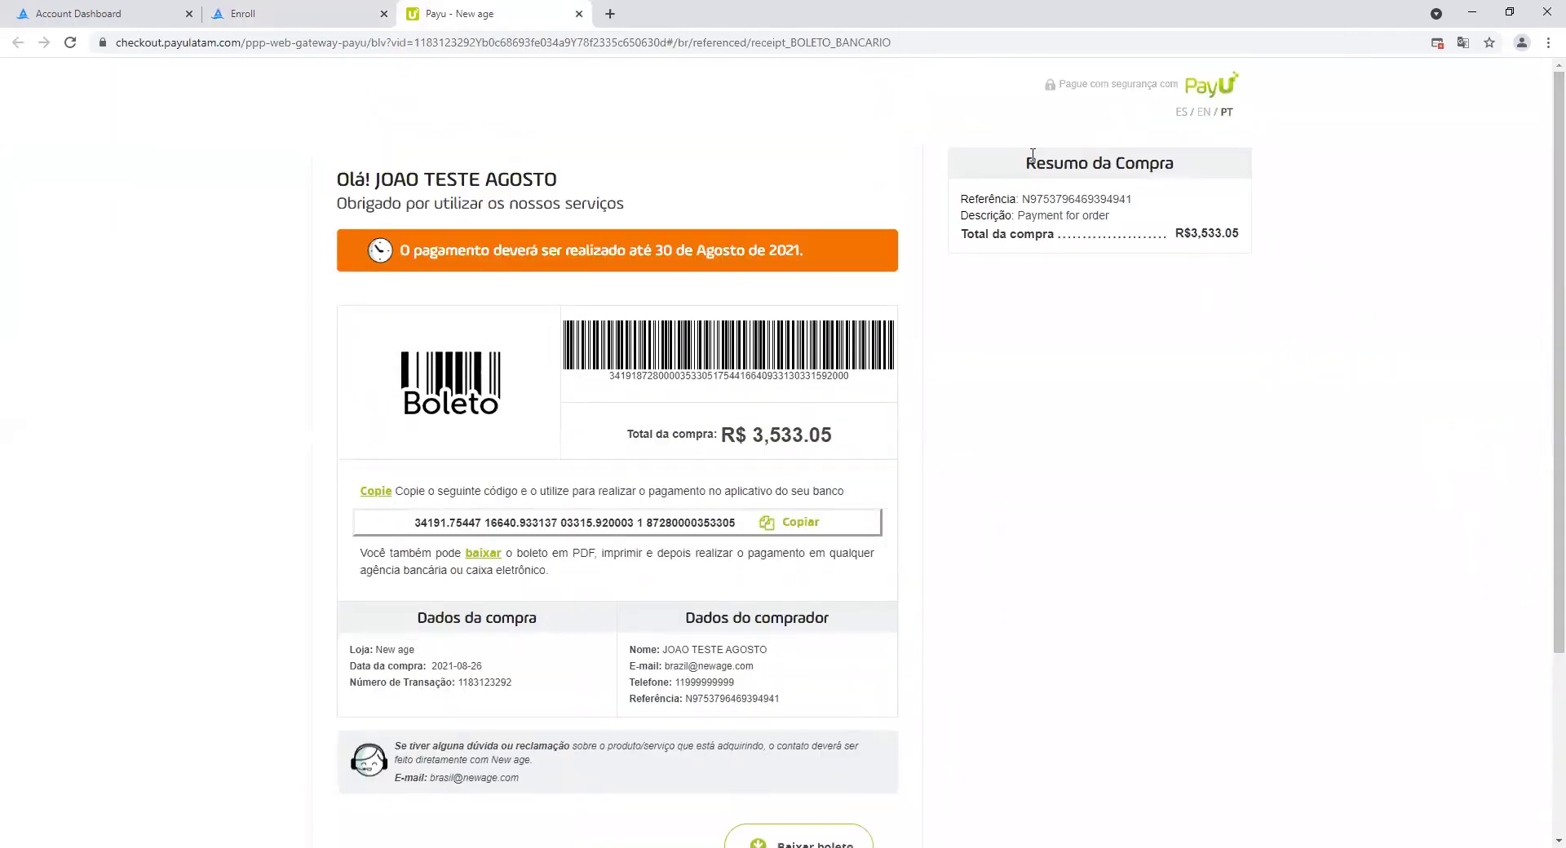
pyautogui.click(286, 13)
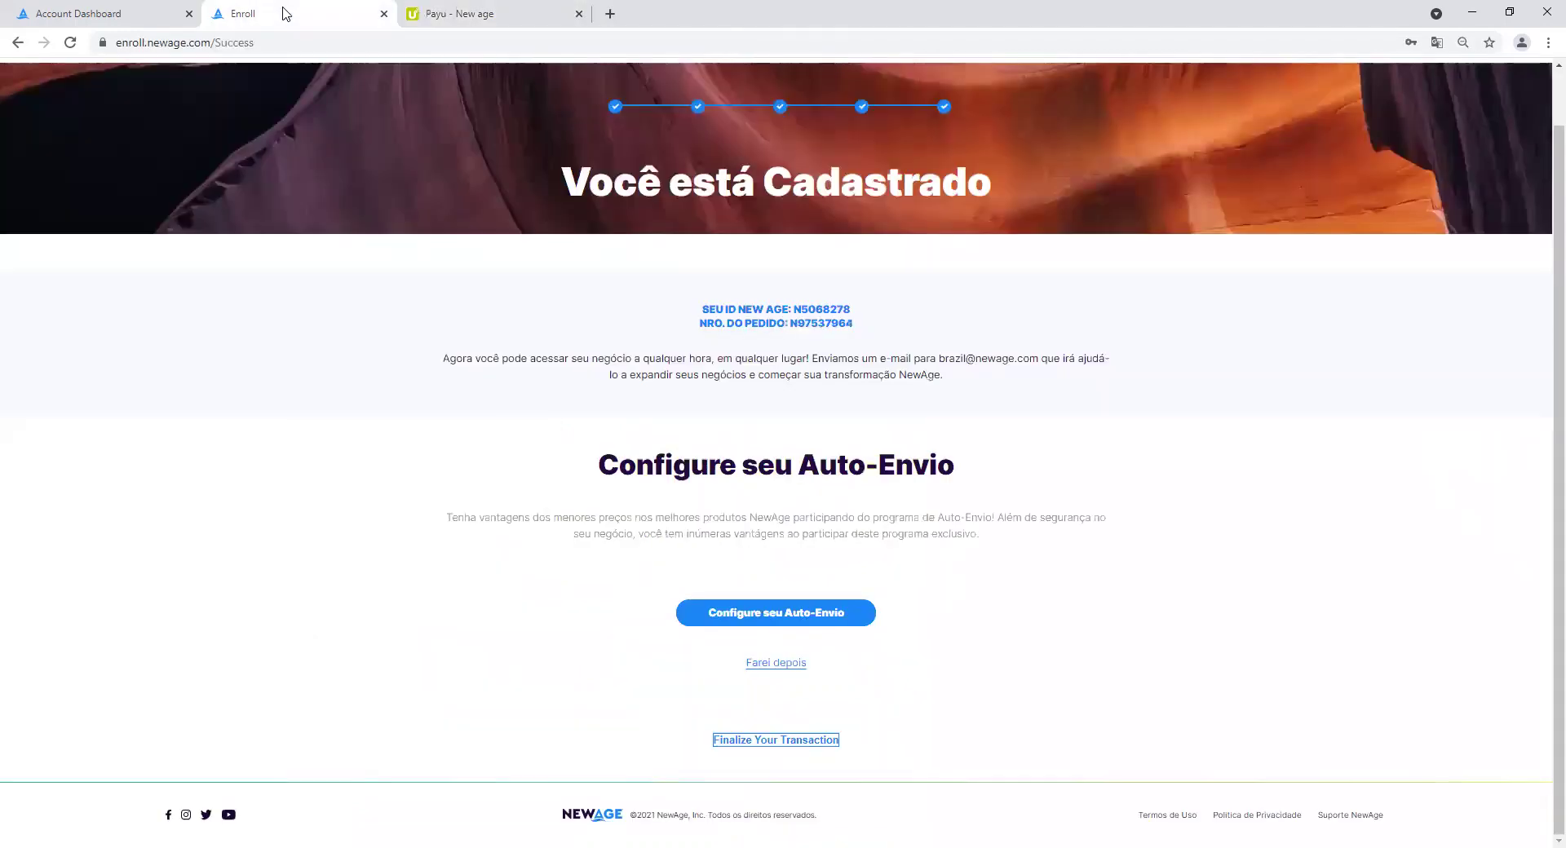